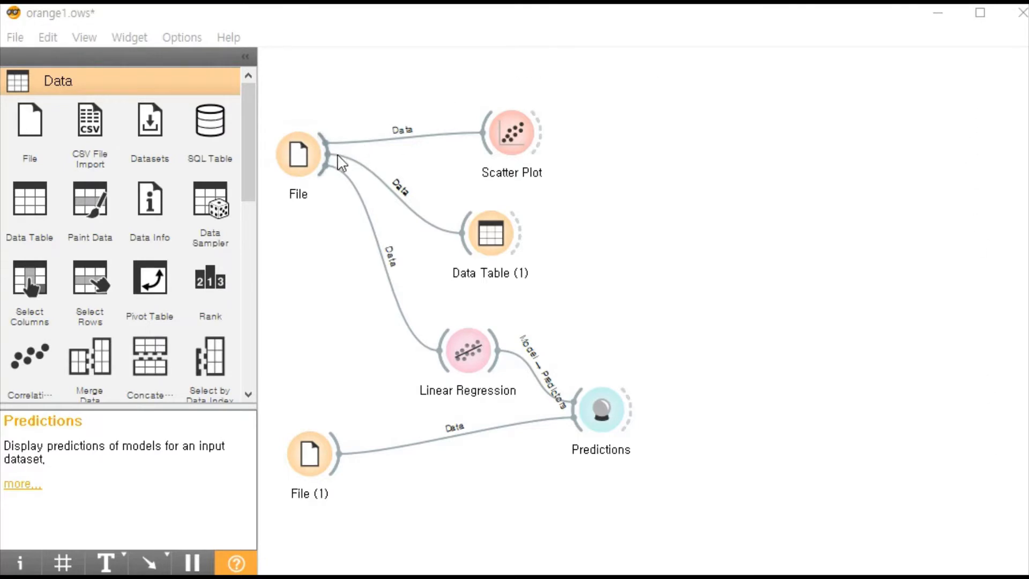
- Examine how the File widgets feed Scatter Plot, Data Table (1), Linear Regression and Predictions in the workflow
left_click(303, 156)
left_click(327, 474)
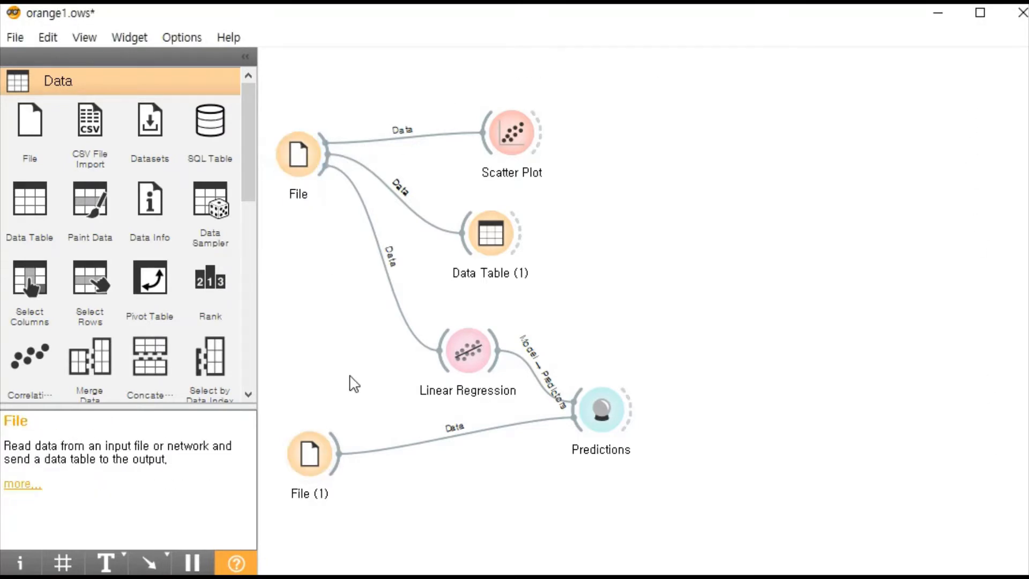
left_click(329, 455)
left_click(506, 140)
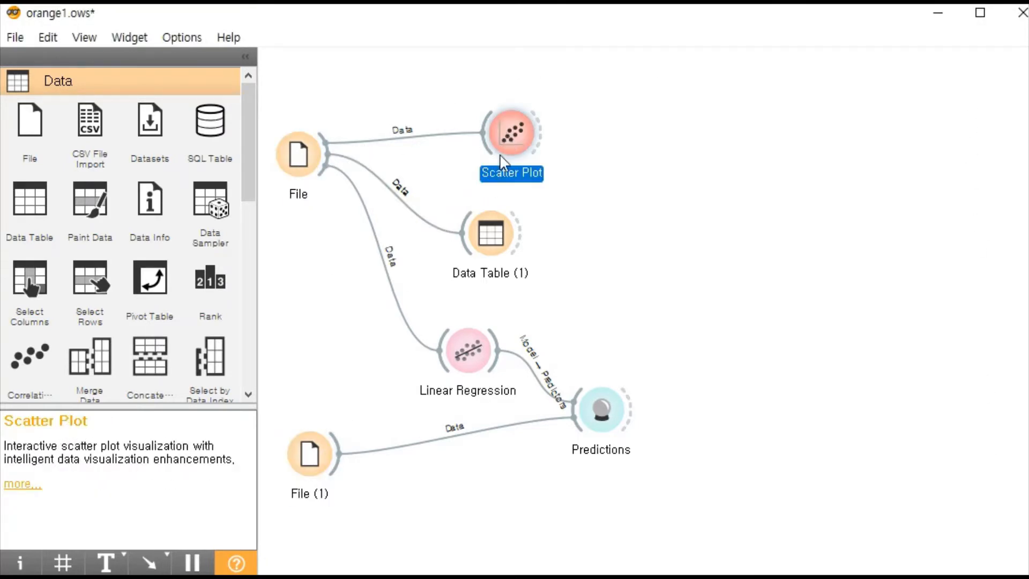
left_click(487, 236)
left_click(465, 344)
left_click(305, 156)
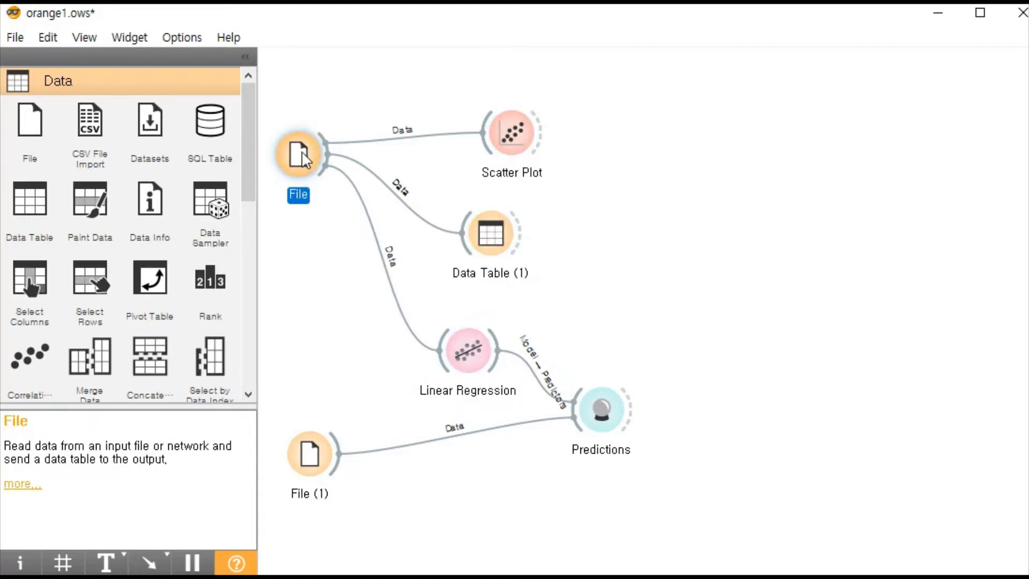
left_click(515, 135)
left_click(309, 163)
left_click(493, 236)
left_click(496, 367)
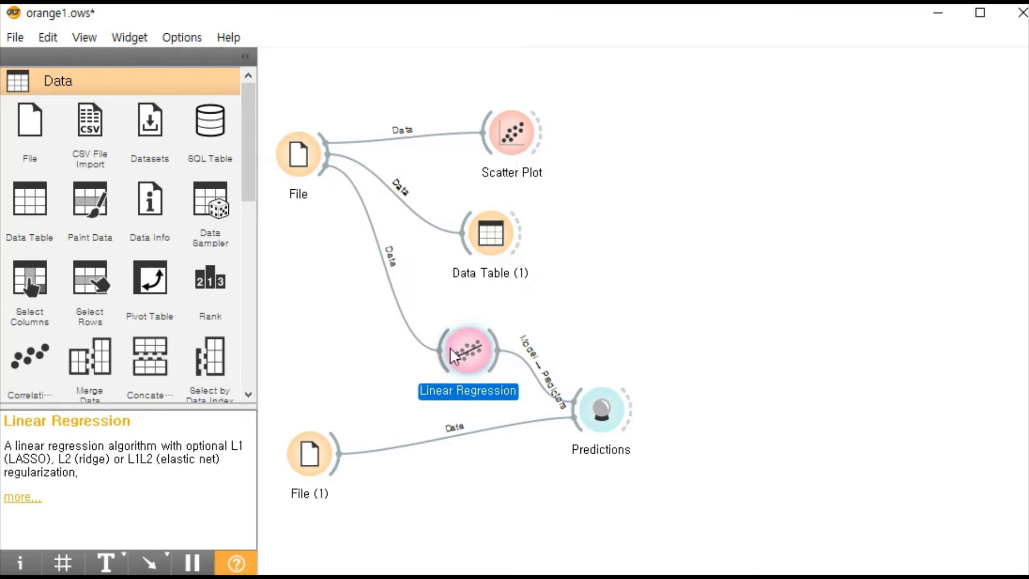
left_click(538, 121)
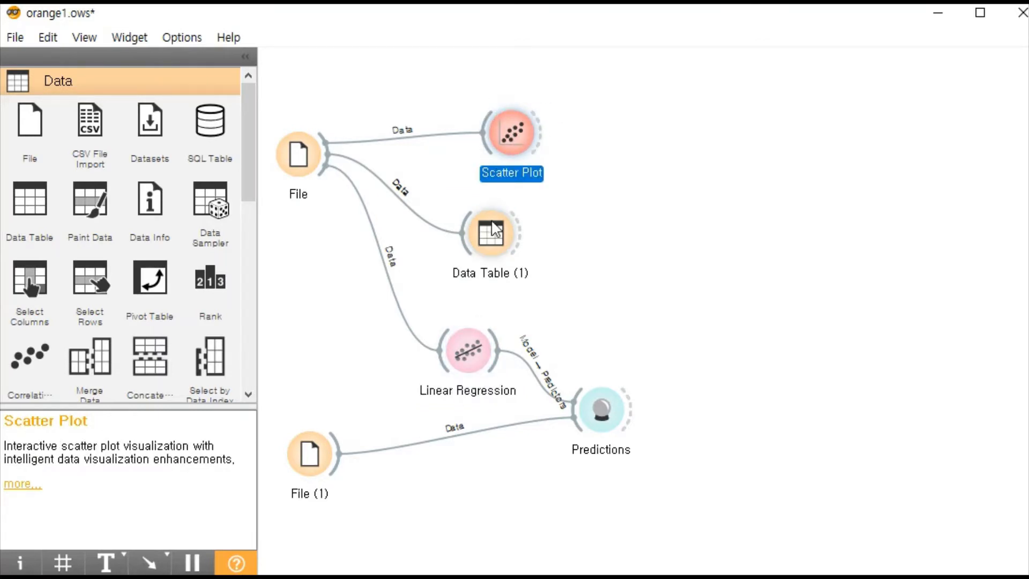
left_click(496, 233)
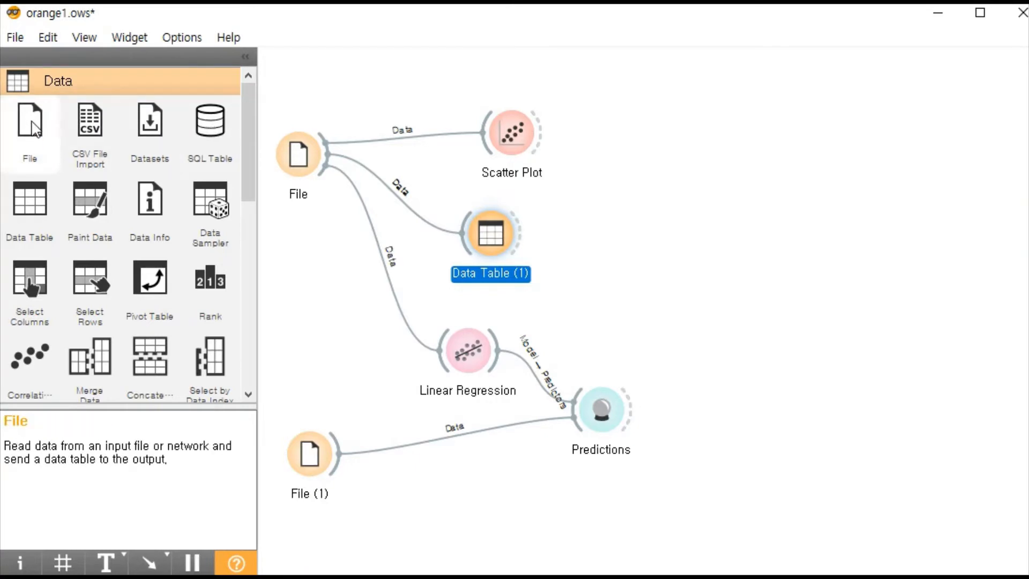
- Add another File widget beside Scatter Plot, open its settings and look through the data files available to load
left_click_drag(36, 129, 649, 160)
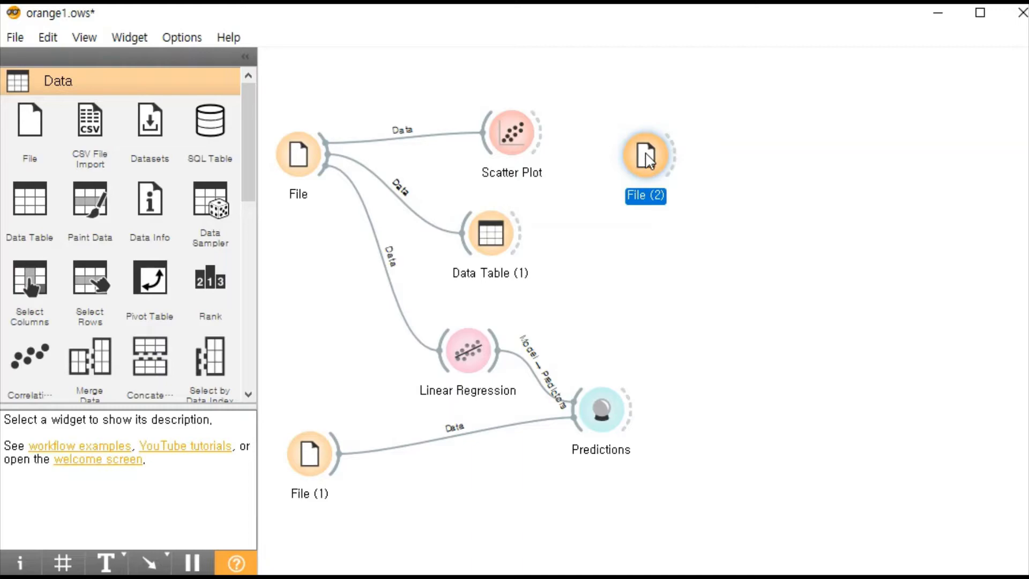
double_click(647, 155)
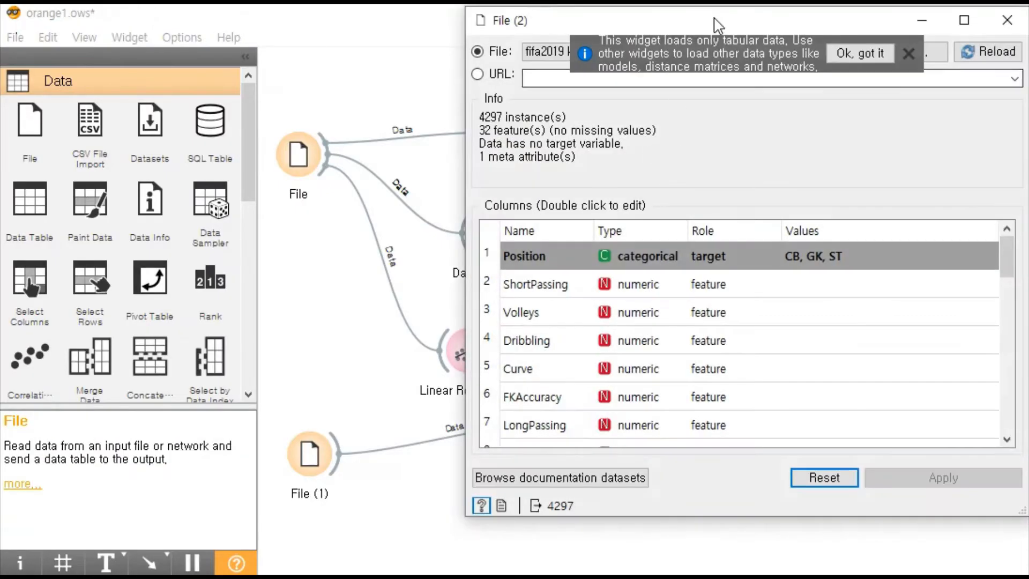
left_click_drag(717, 24, 574, 51)
left_click(763, 82)
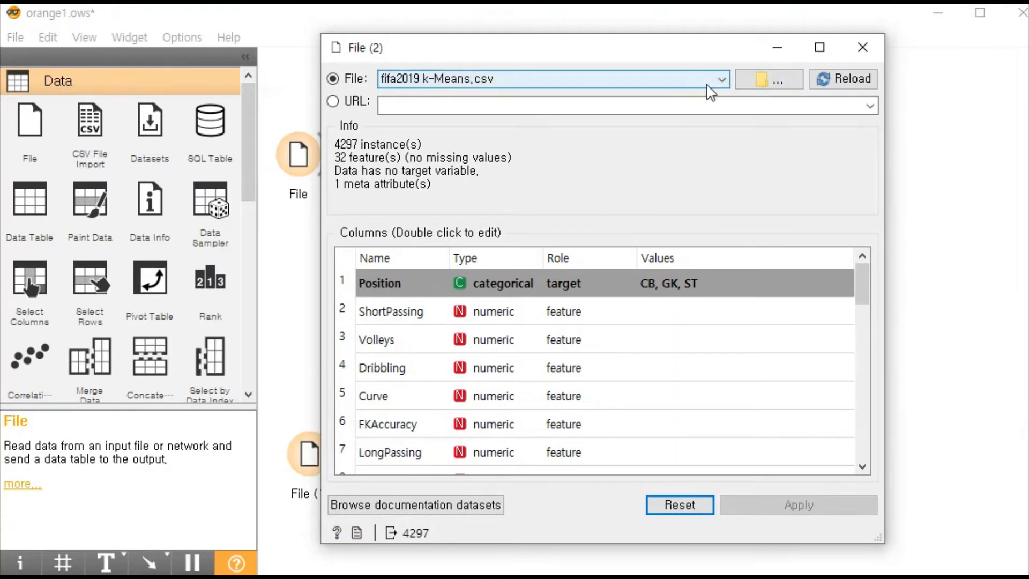
left_click(778, 86)
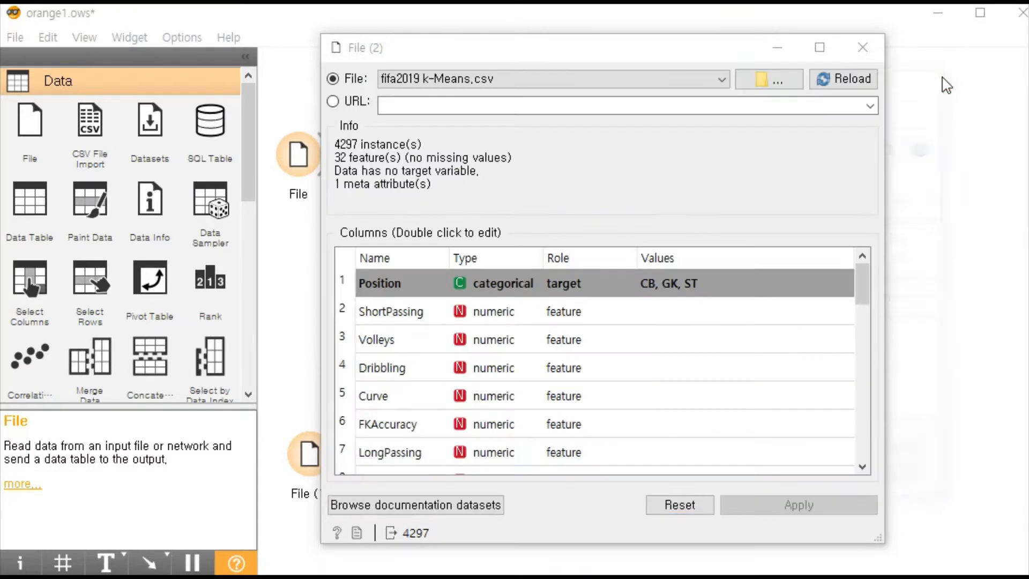
left_click(941, 81)
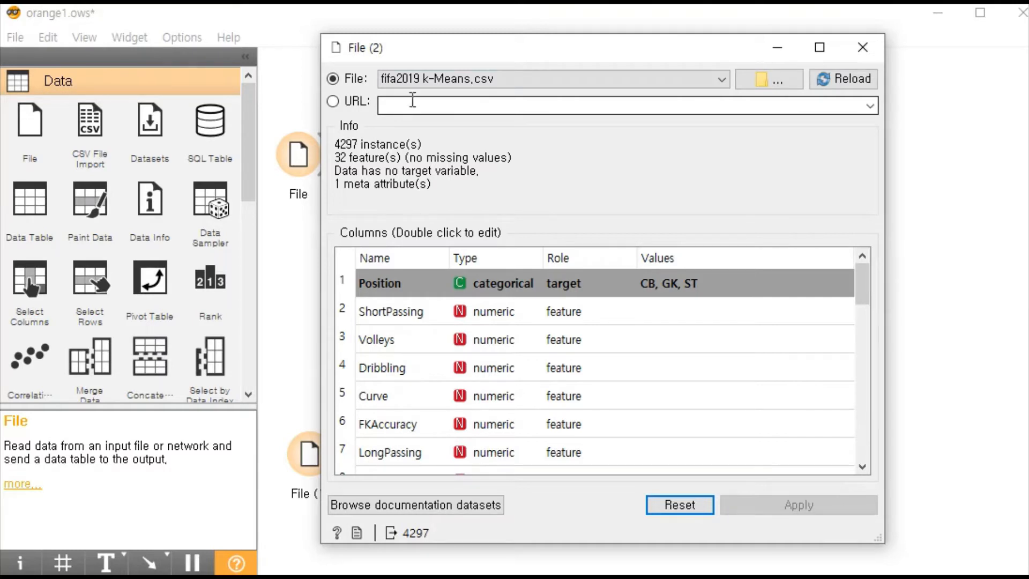
- Switch to the ac workbook in Excel, place it beside the new File widget's window and examine columns A and B
left_click_drag(863, 281, 882, 286)
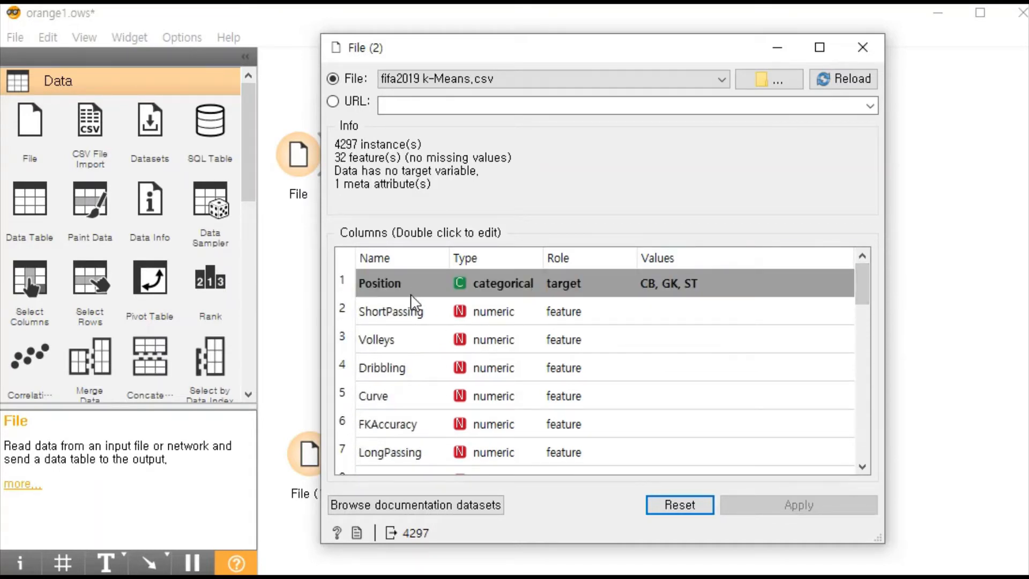
left_click(925, 578)
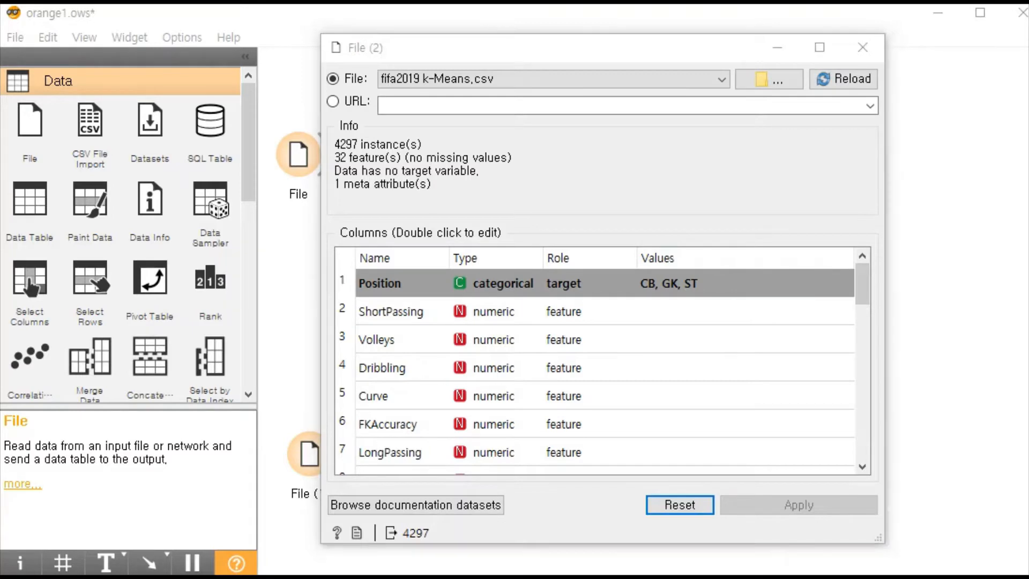
left_click(871, 517)
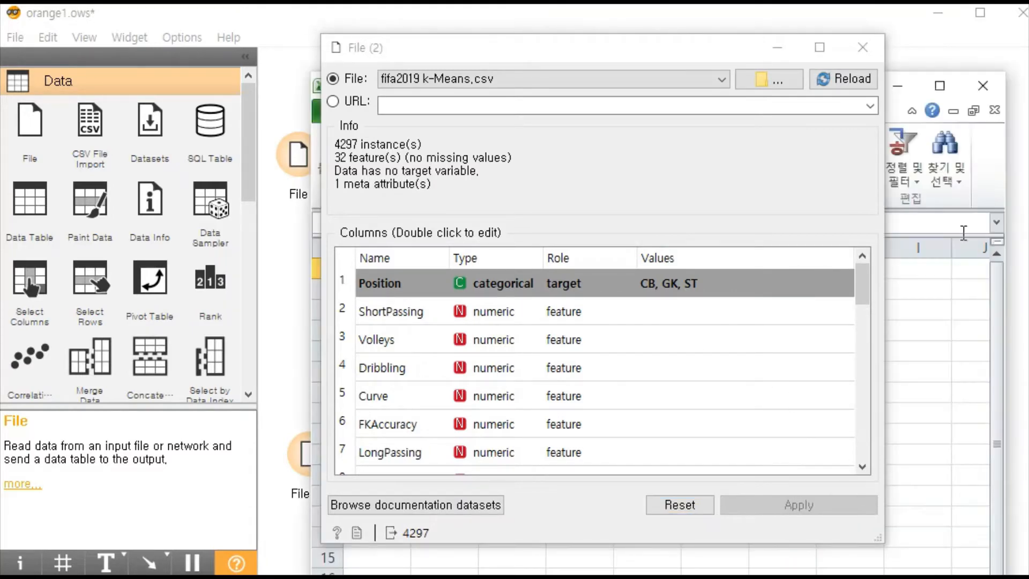
left_click(609, 56)
left_click_drag(606, 51, 341, 54)
left_click_drag(679, 83, 1003, 63)
left_click(700, 227)
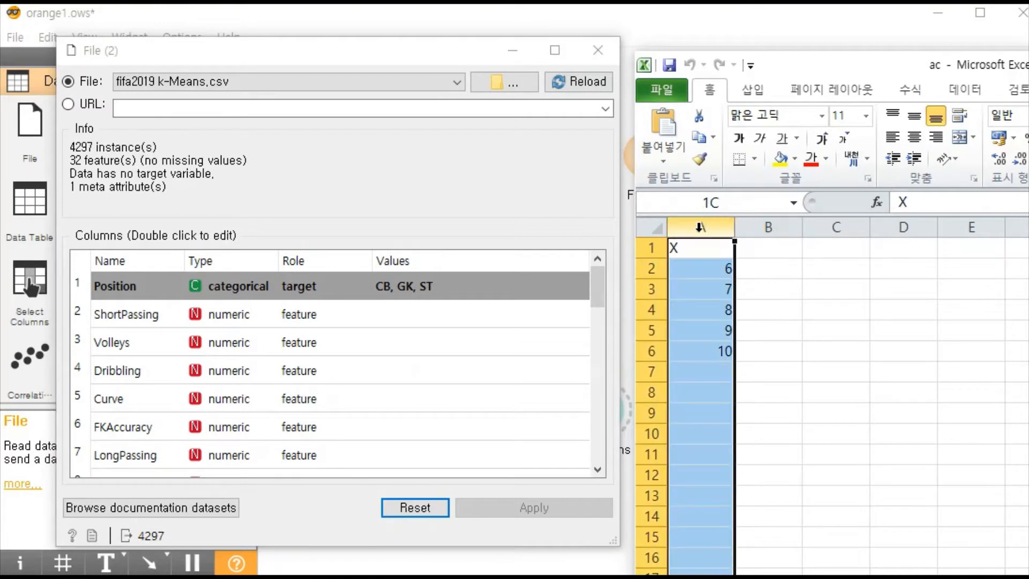
left_click(768, 227)
left_click(810, 228)
left_click(702, 227)
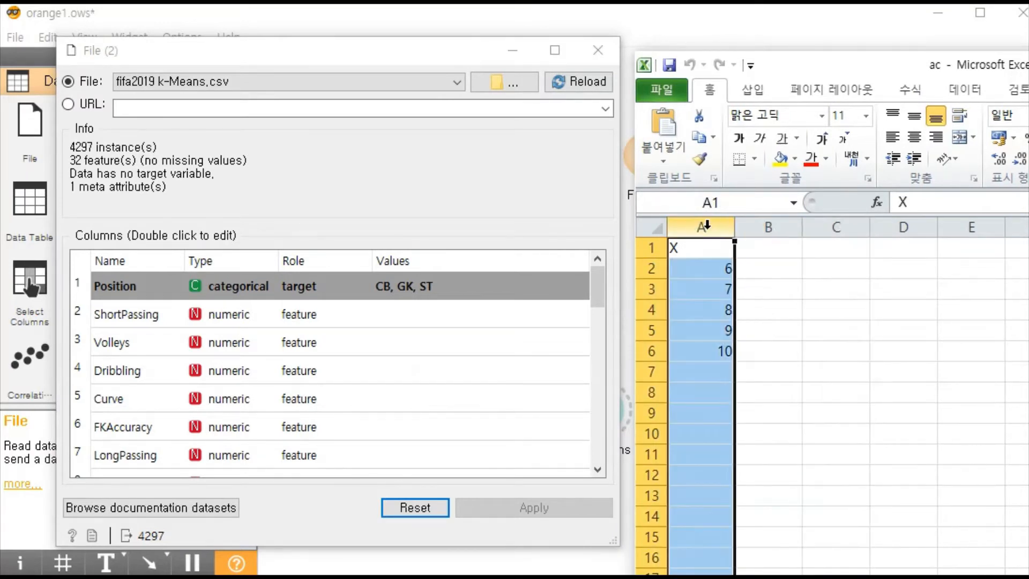
left_click(764, 225)
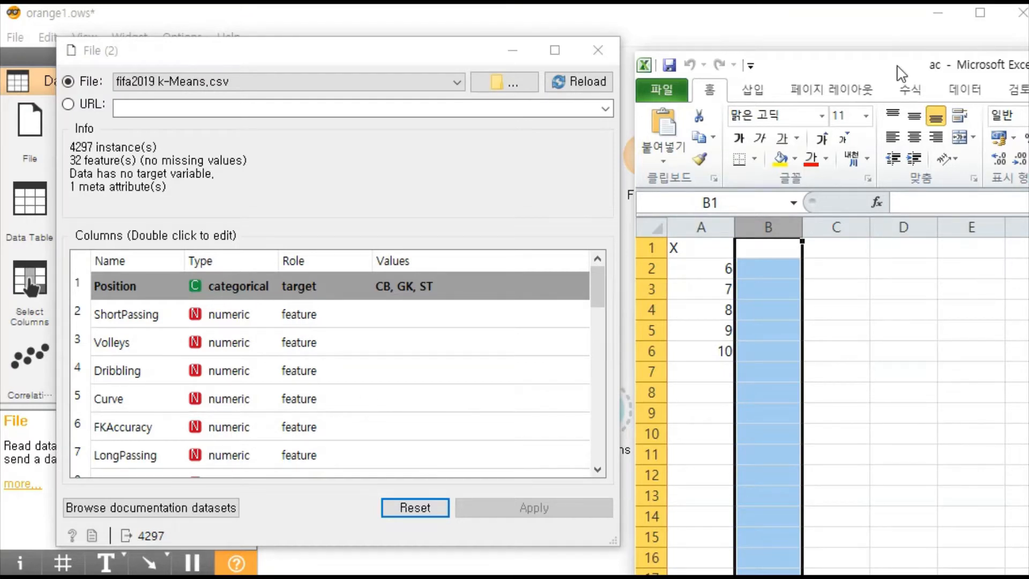
- Review the role options for the GKReflexes column in the new File widget and close its settings
left_click_drag(898, 66, 770, 12)
left_click(868, 66)
scroll(696, 375, "down", 6)
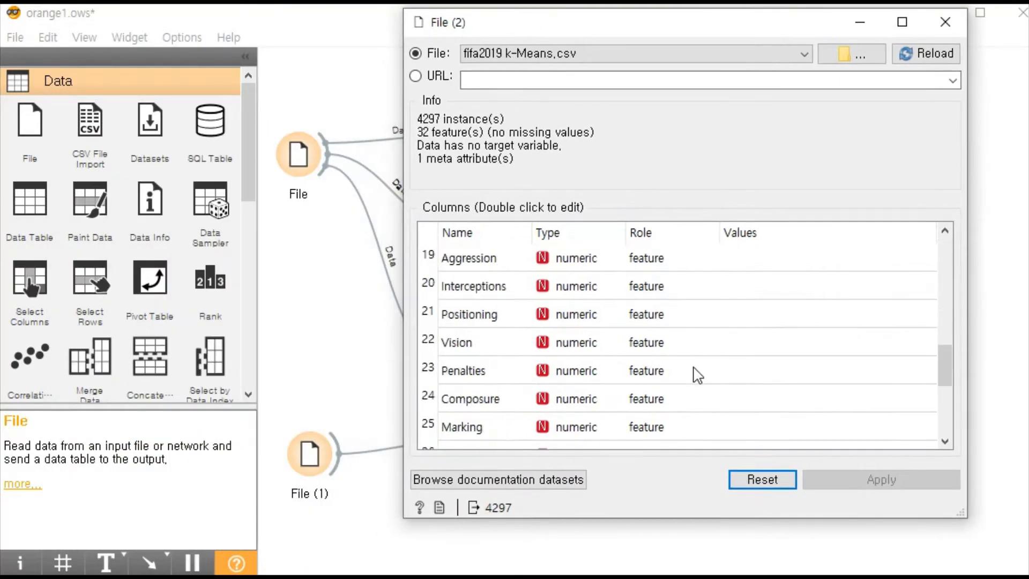
scroll(696, 374, "down", 3)
double_click(671, 406)
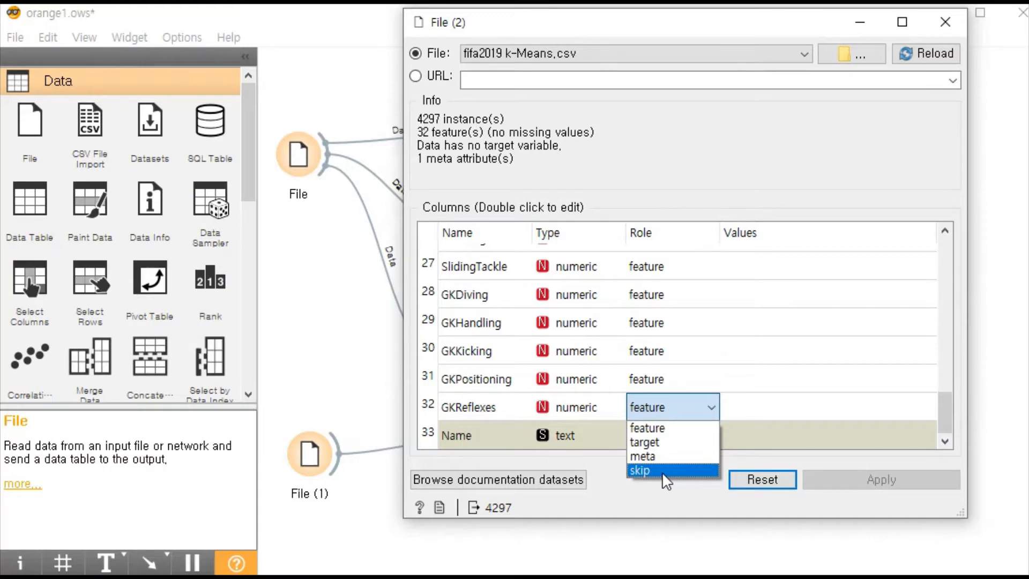
left_click(646, 442)
left_click(952, 21)
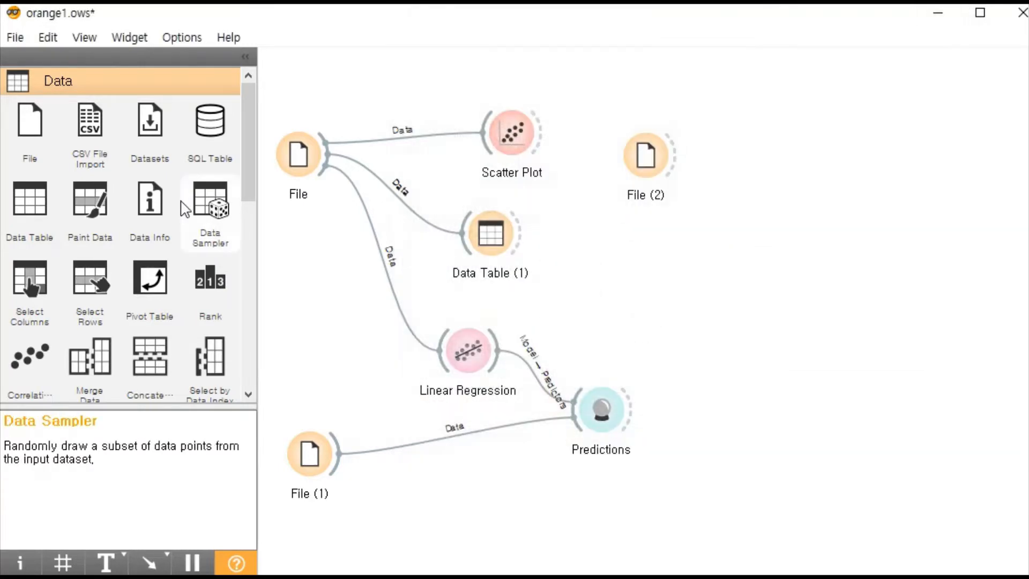
- Show the Visualize category of widgets in the toolbox
left_click_drag(254, 107, 107, 95)
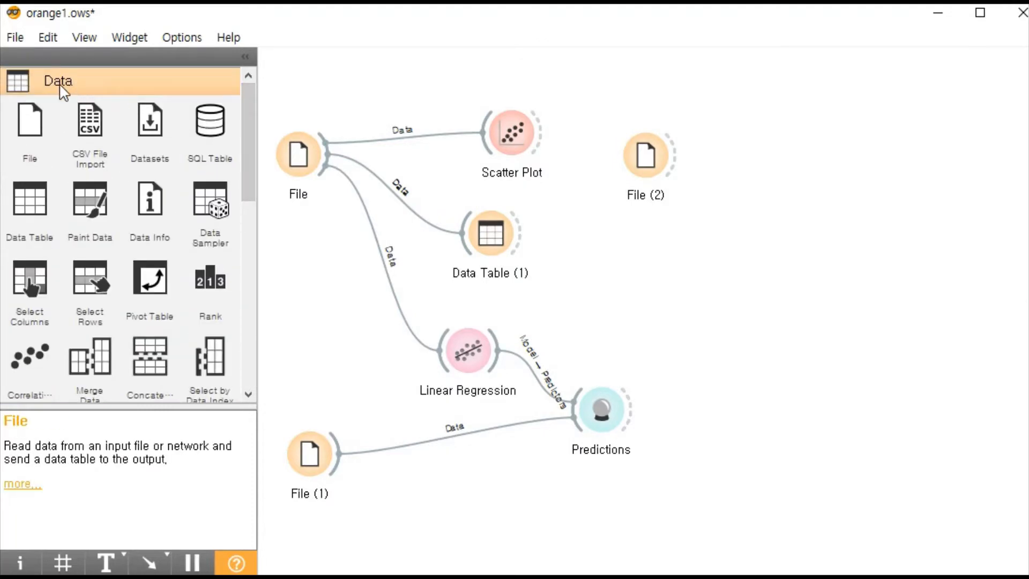
left_click_drag(248, 115, 239, 297)
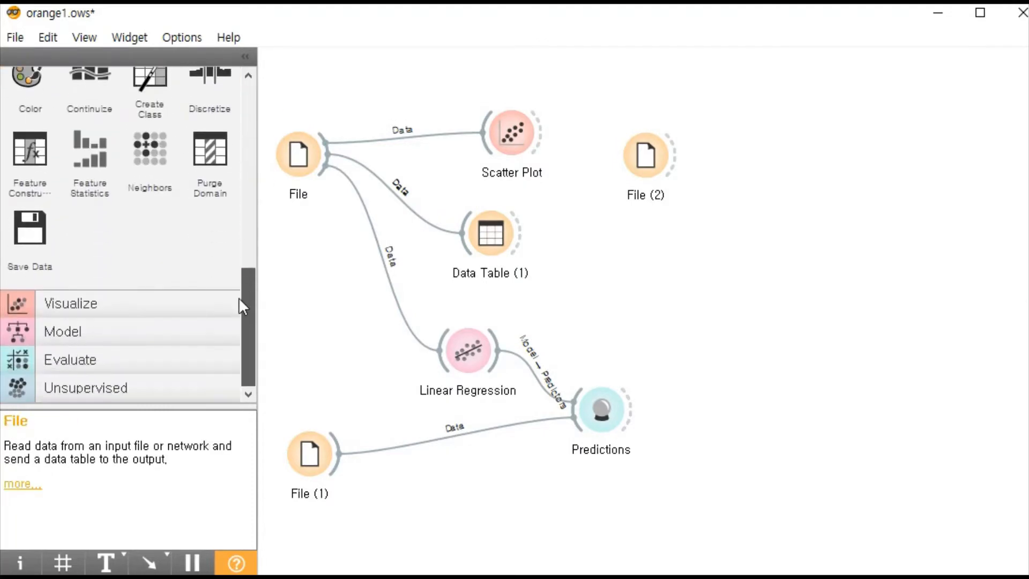
left_click(38, 305)
scroll(142, 252, "up", 3)
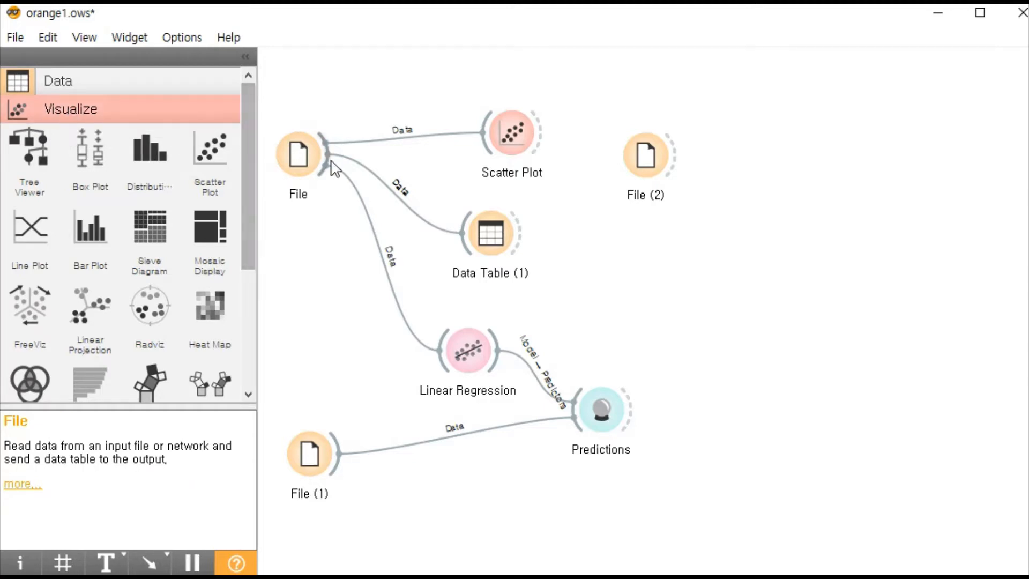
- Open the File widget that feeds Scatter Plot, dismiss its notice, check its source file and column roles, and close it
left_click(301, 161)
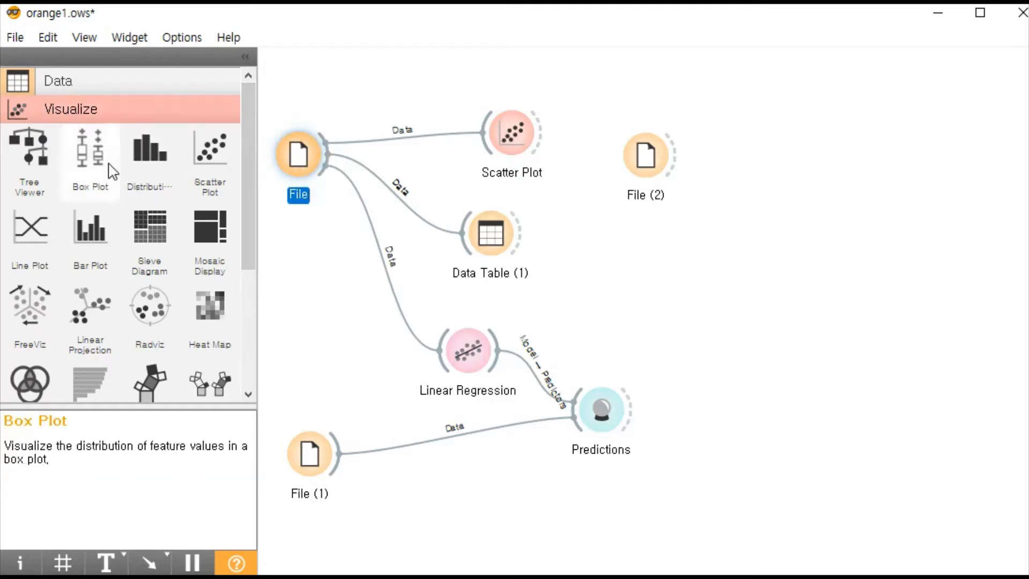
double_click(298, 159)
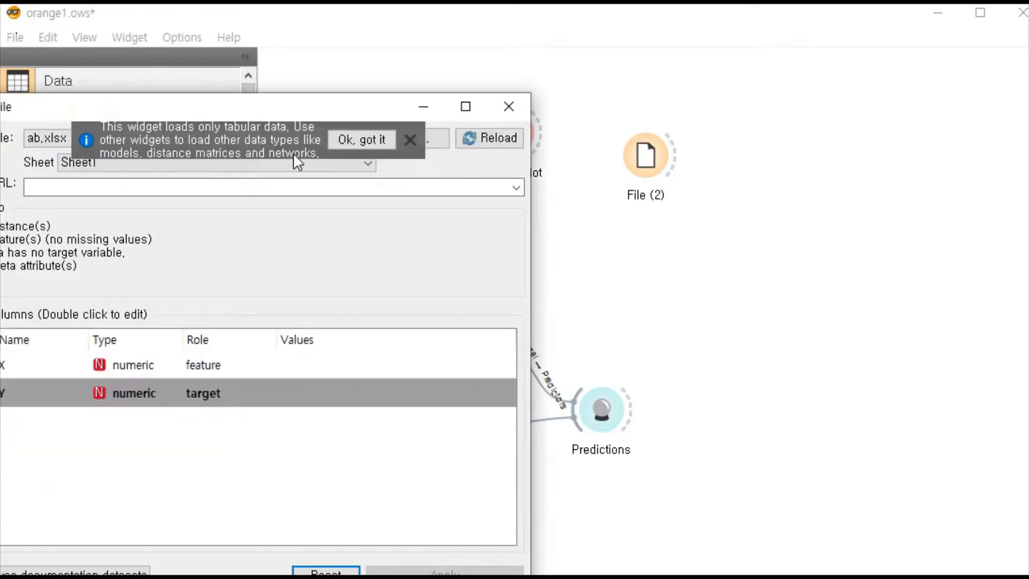
left_click(409, 141)
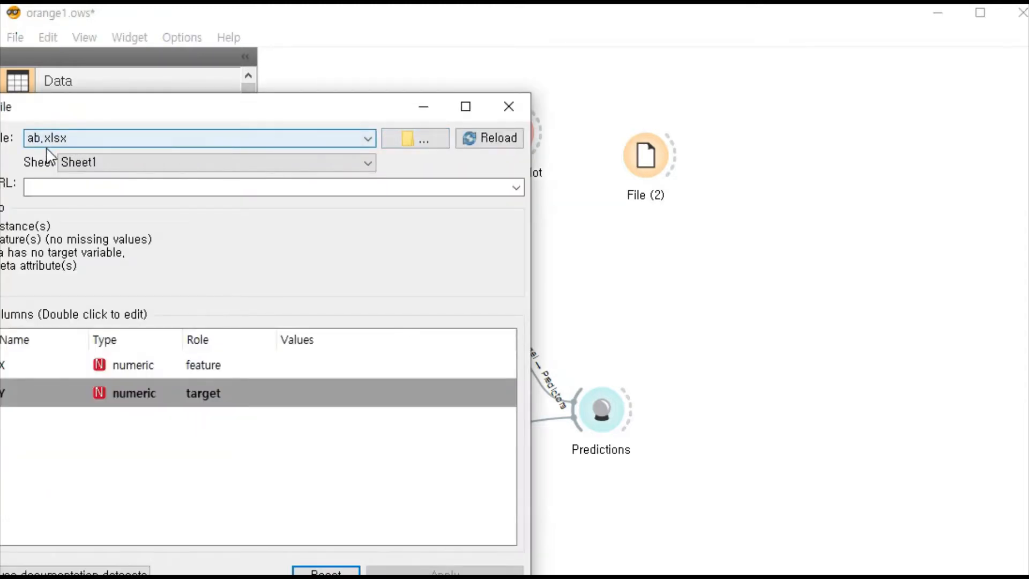
left_click_drag(87, 113, 144, 116)
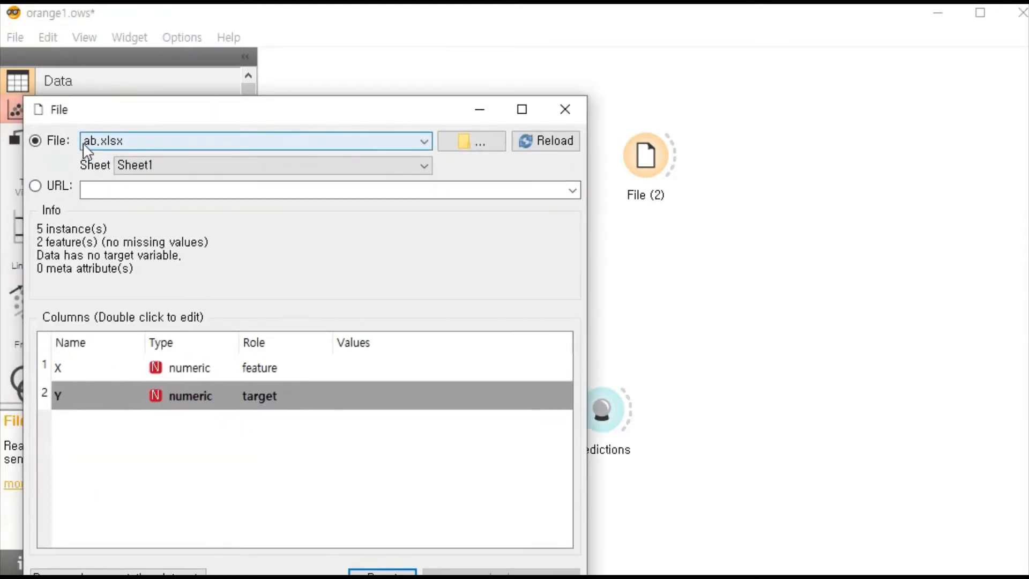
left_click(565, 109)
- Switch to the ab workbook in Excel, examine the data in the X and Y columns, and return to Orange
key("alt+Tab")
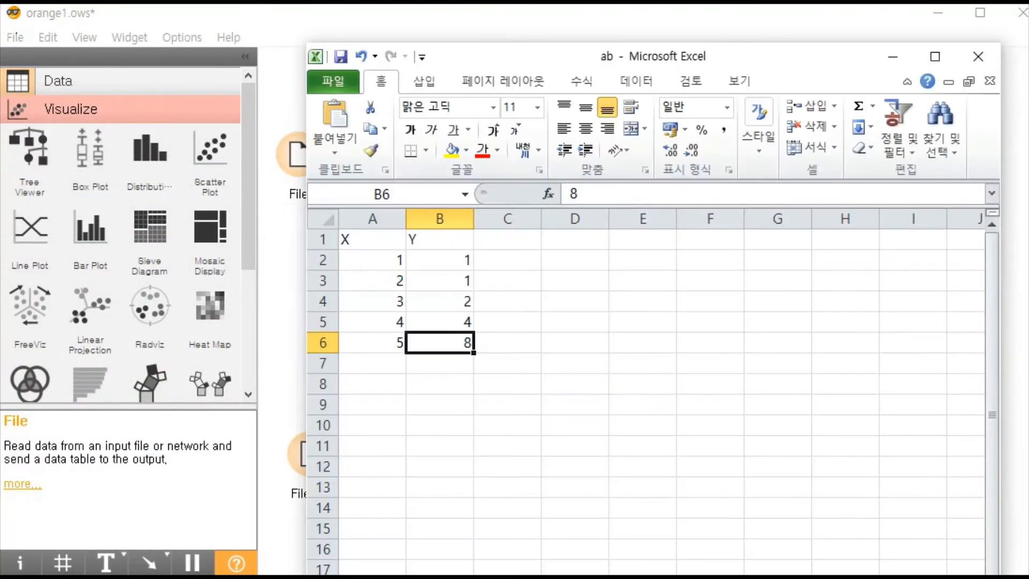
key("alt+Tab")
key("alt+Tab")
left_click_drag(368, 238, 377, 335)
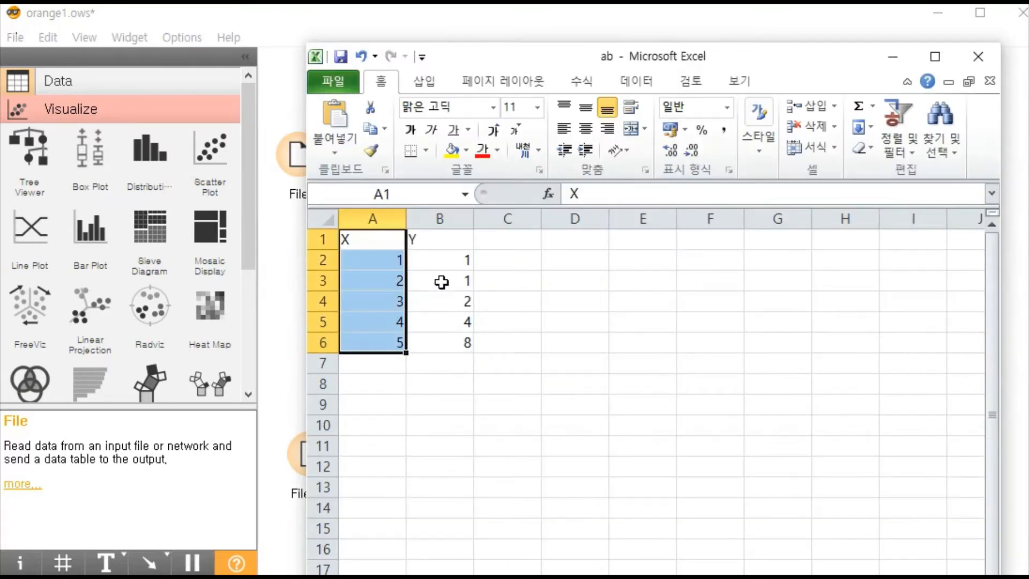
left_click_drag(440, 246, 444, 343)
left_click(552, 345)
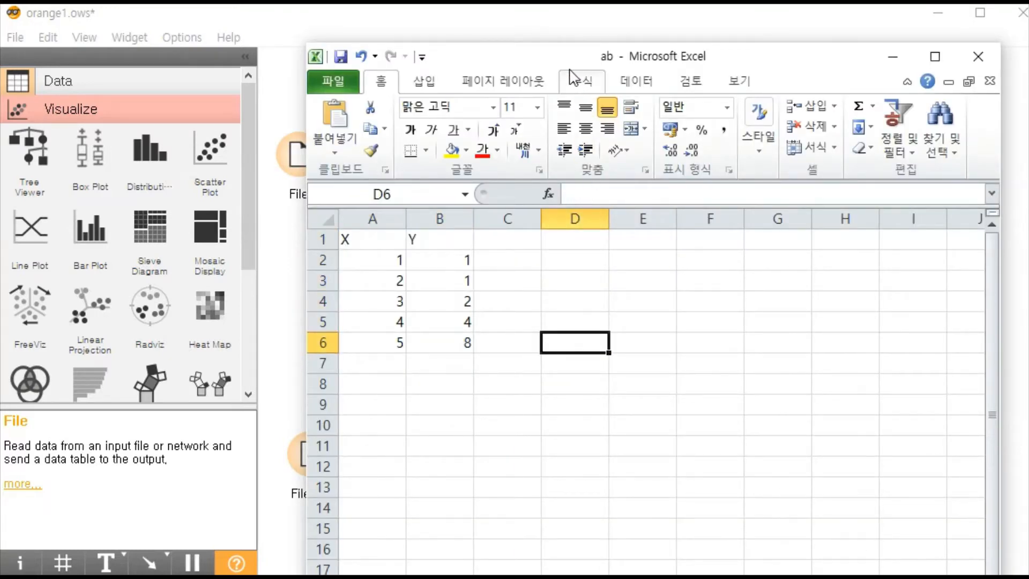
left_click(892, 56)
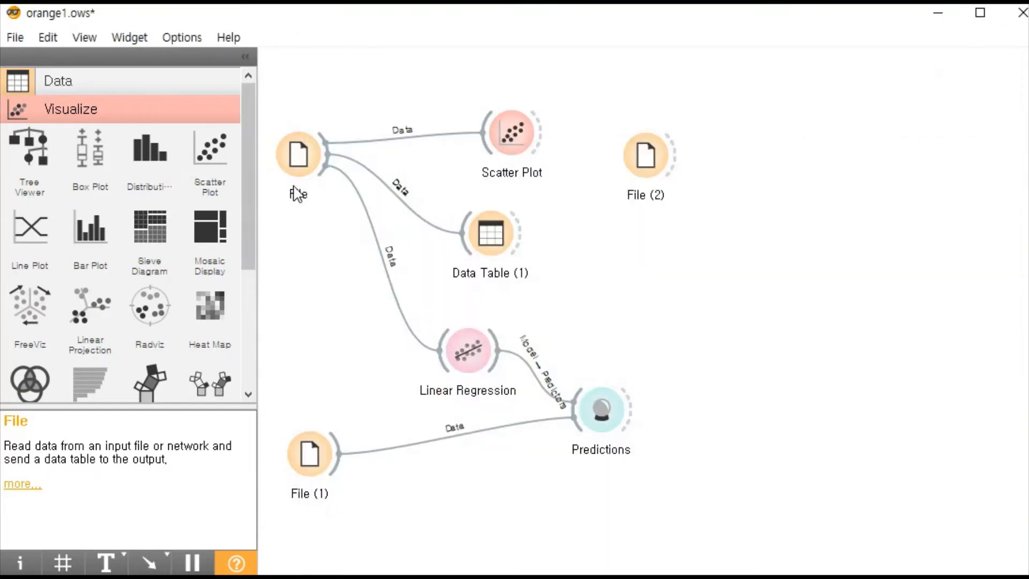
- Open the Scatter Plot widget, examine how Y varies with X, and close the plot
left_click(303, 160)
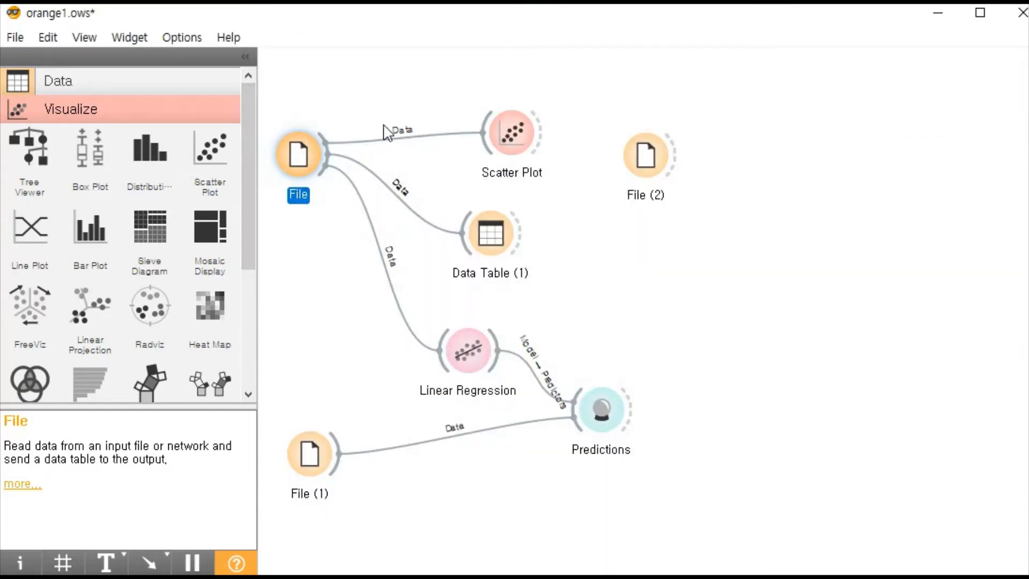
left_click(511, 131)
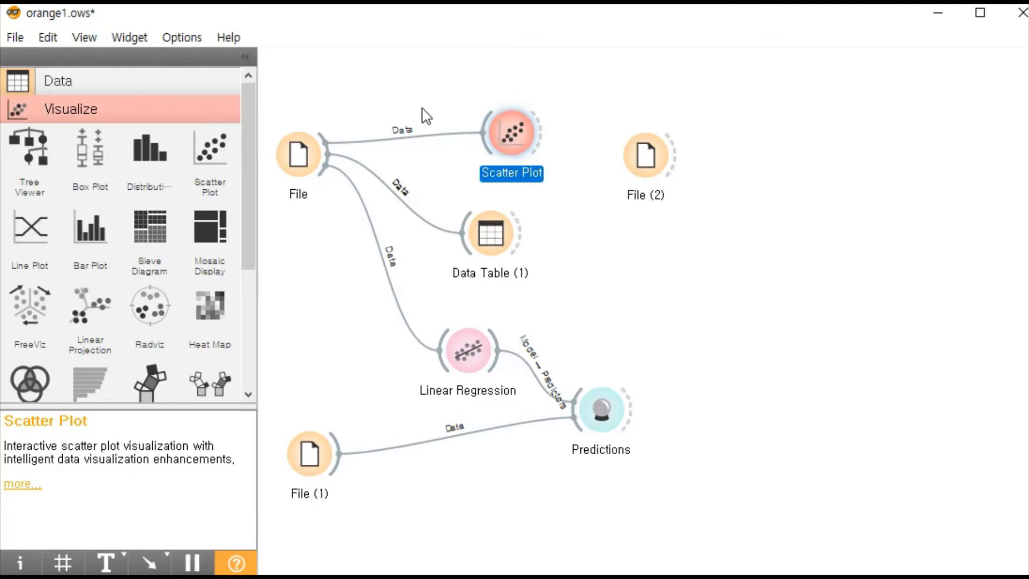
double_click(503, 126)
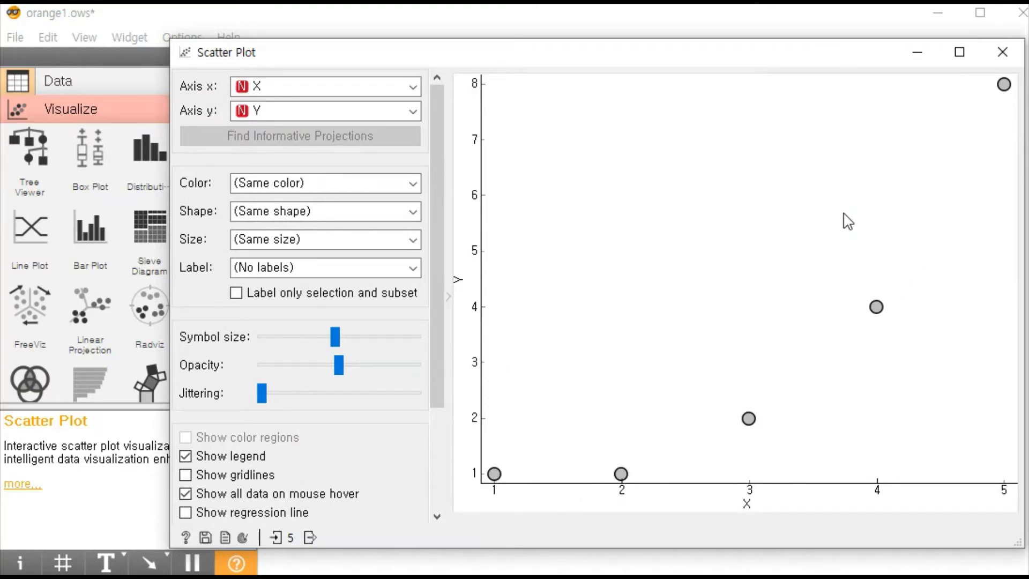
left_click(1002, 52)
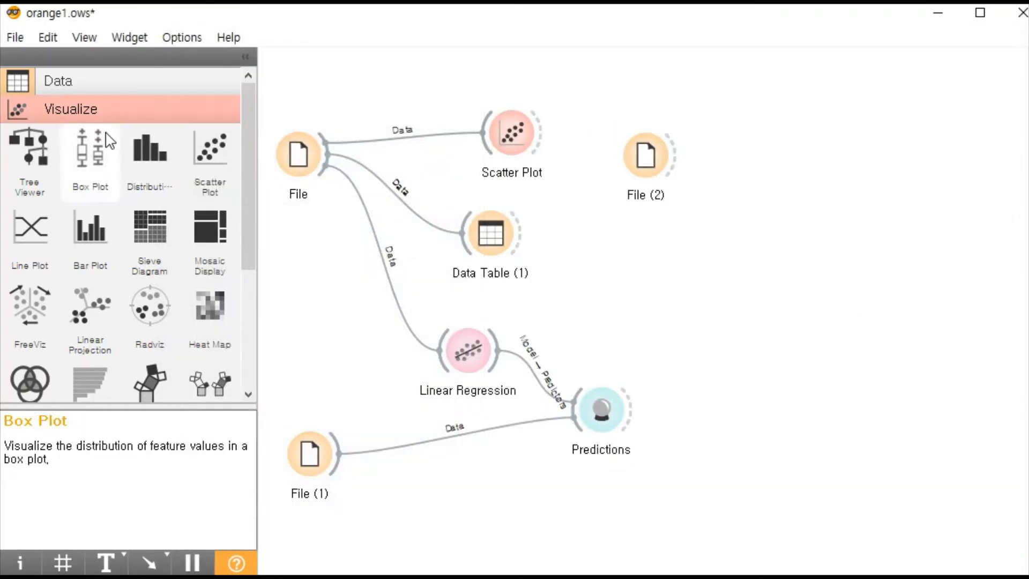
scroll(153, 220, "down", 1)
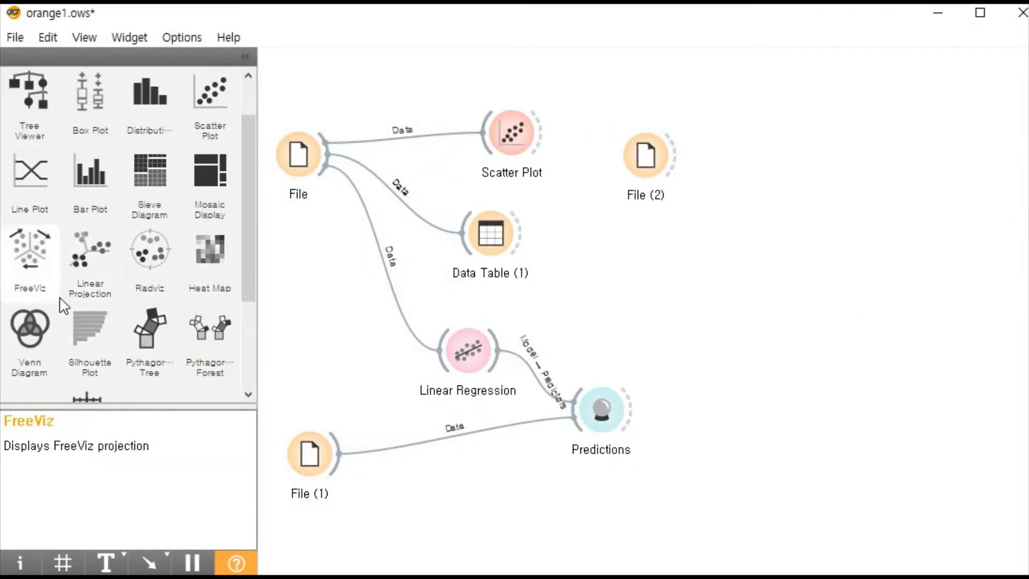
- Look through the Visualize widgets in the toolbox and show the widgets in the Model category
scroll(81, 268, "down", 1)
scroll(80, 278, "up", 2)
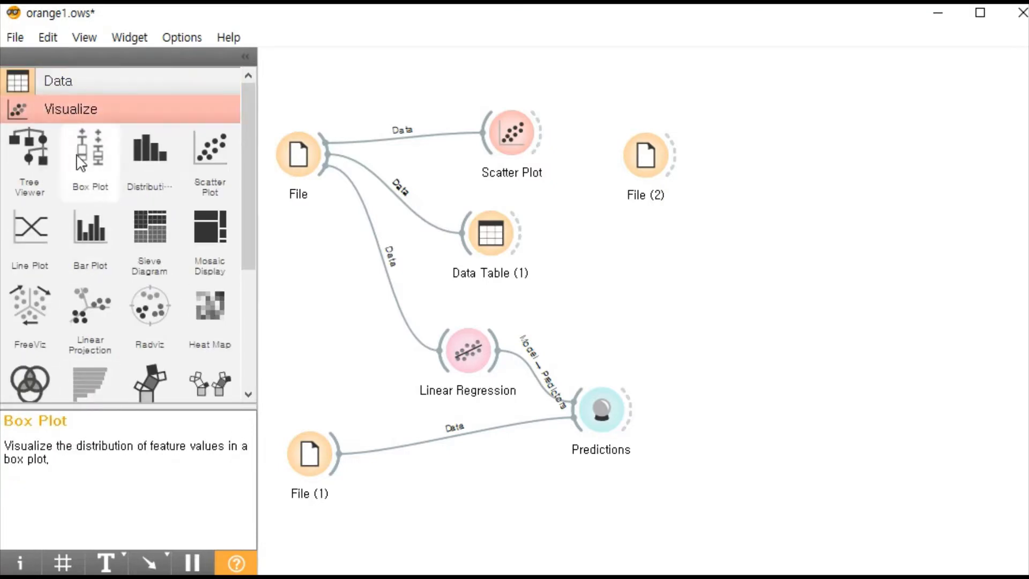
scroll(117, 205, "down", 3)
scroll(102, 257, "down", 1)
left_click(69, 331)
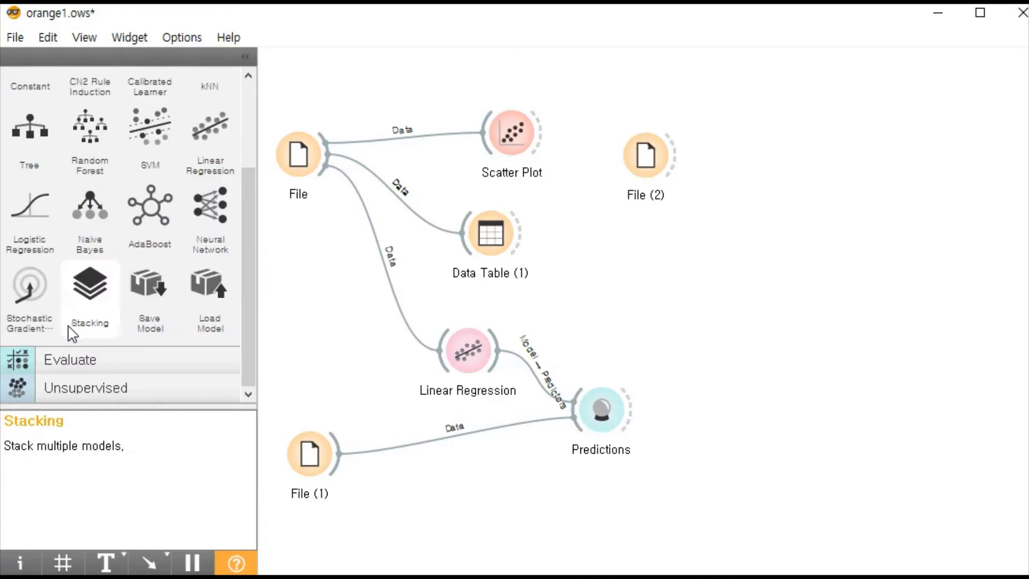
scroll(99, 293, "up", 1)
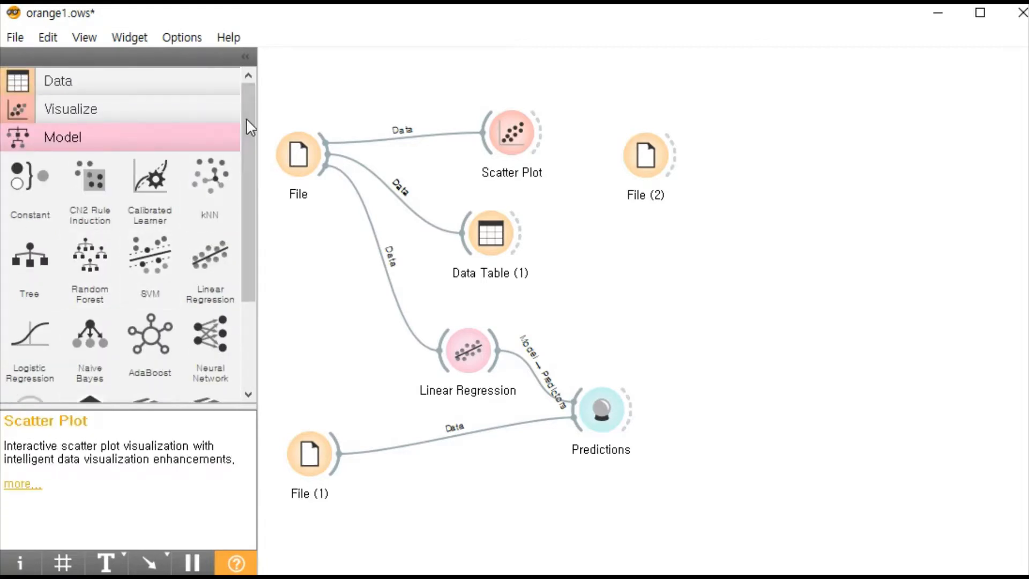
left_click_drag(248, 120, 249, 143)
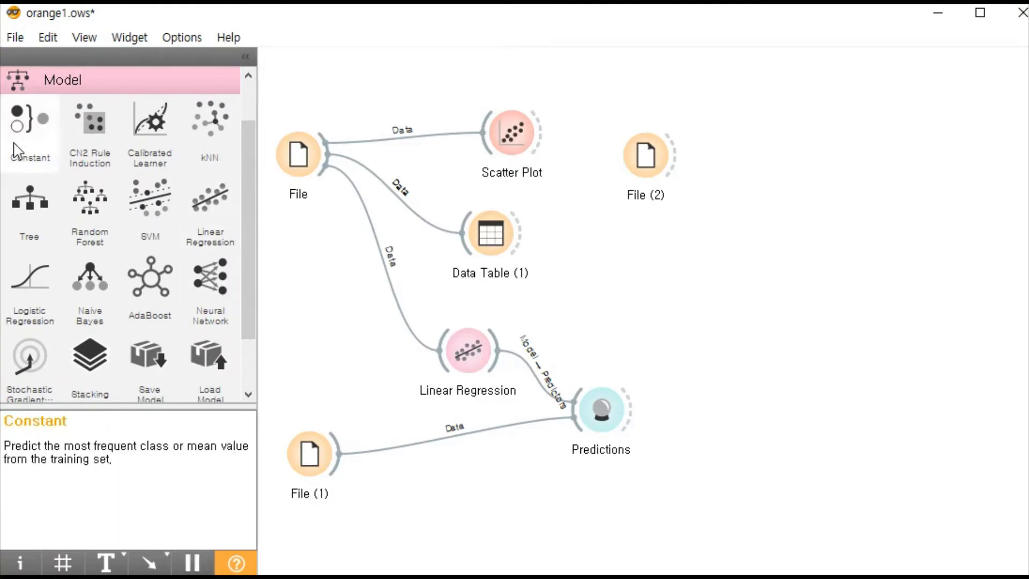
- Add a second Linear Regression widget to the canvas and delete it again
left_click(209, 247)
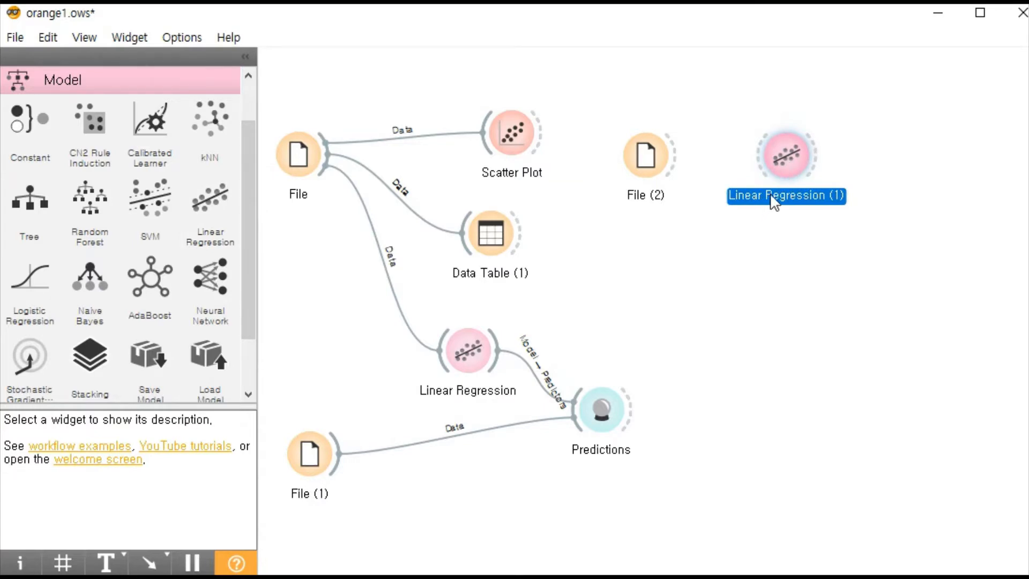
right_click(791, 153)
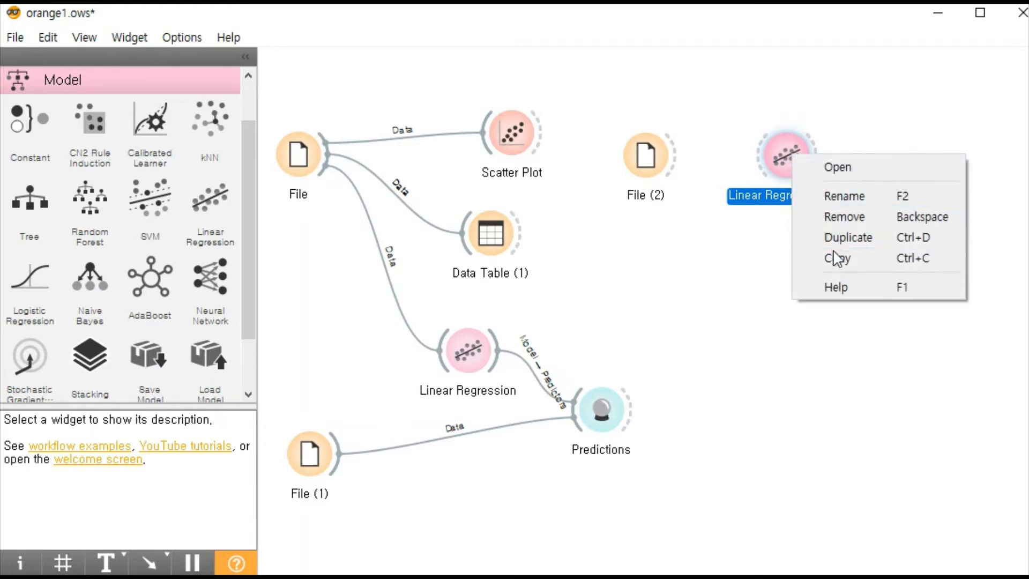
key("Escape")
key("Delete")
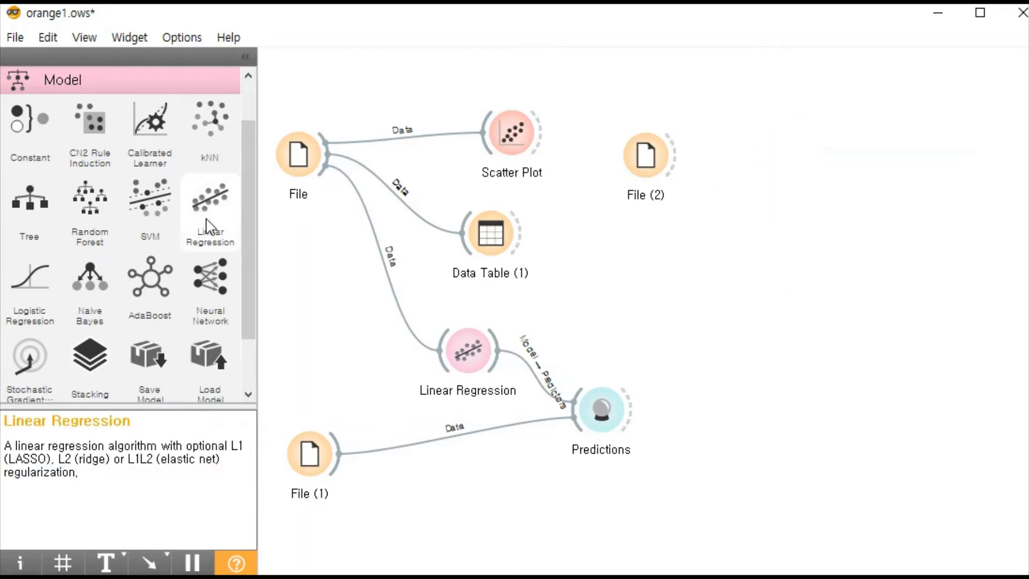
- Look through the remaining Model widgets and show the Evaluate category in the toolbox
mouse_move(247, 175)
left_mouse_down()
mouse_move(246, 205)
mouse_move(246, 171)
left_mouse_up()
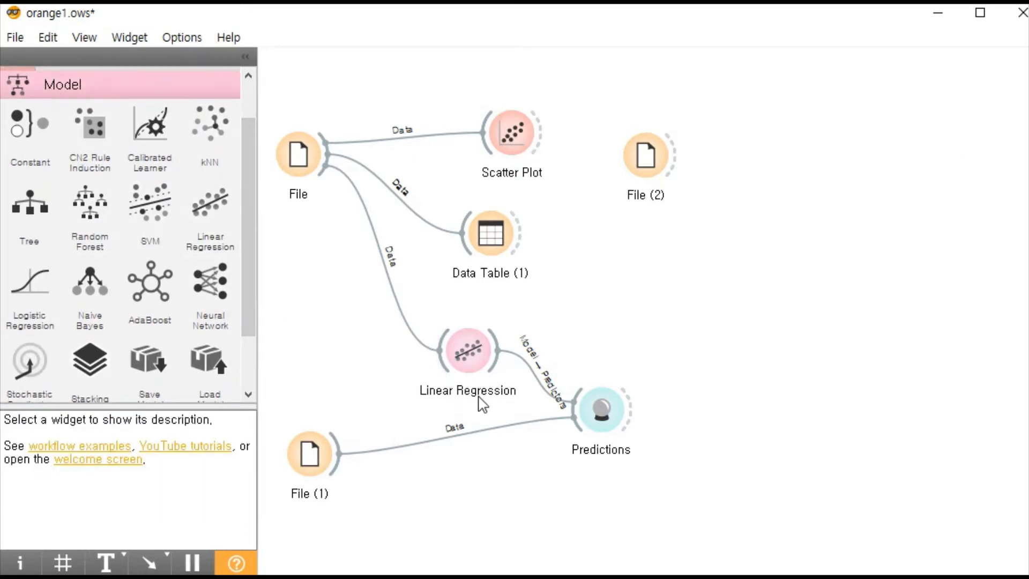
left_click_drag(251, 183, 247, 234)
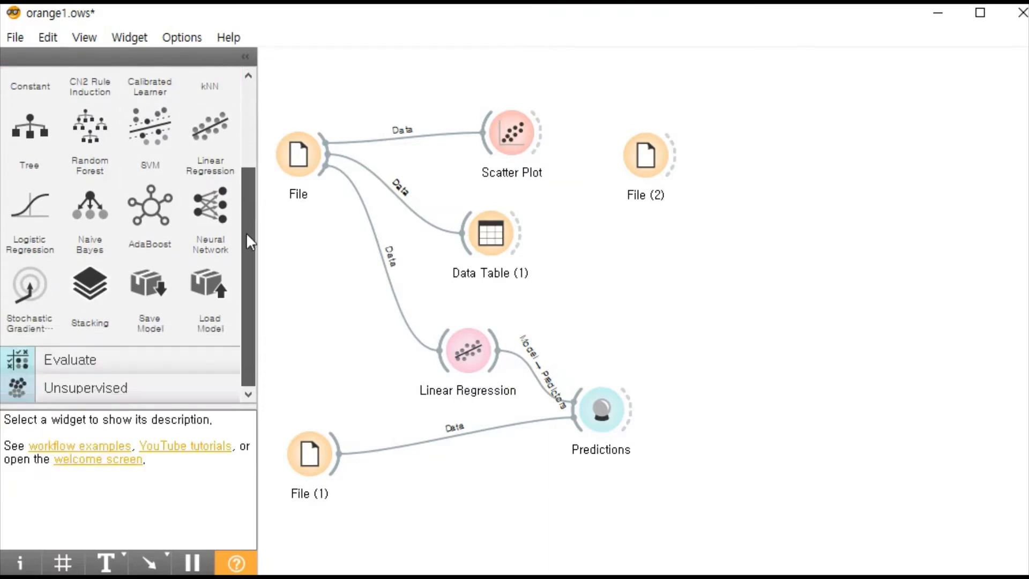
left_click(88, 351)
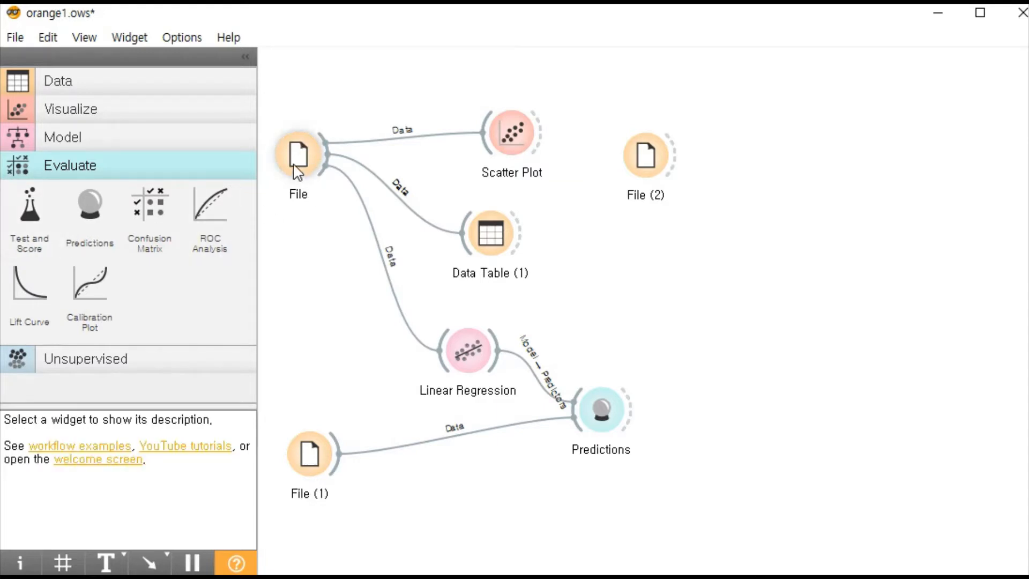
- Show the Data category of widgets and remove the unconnected File (2) widget from the canvas
mouse_move(298, 172)
left_click(109, 83)
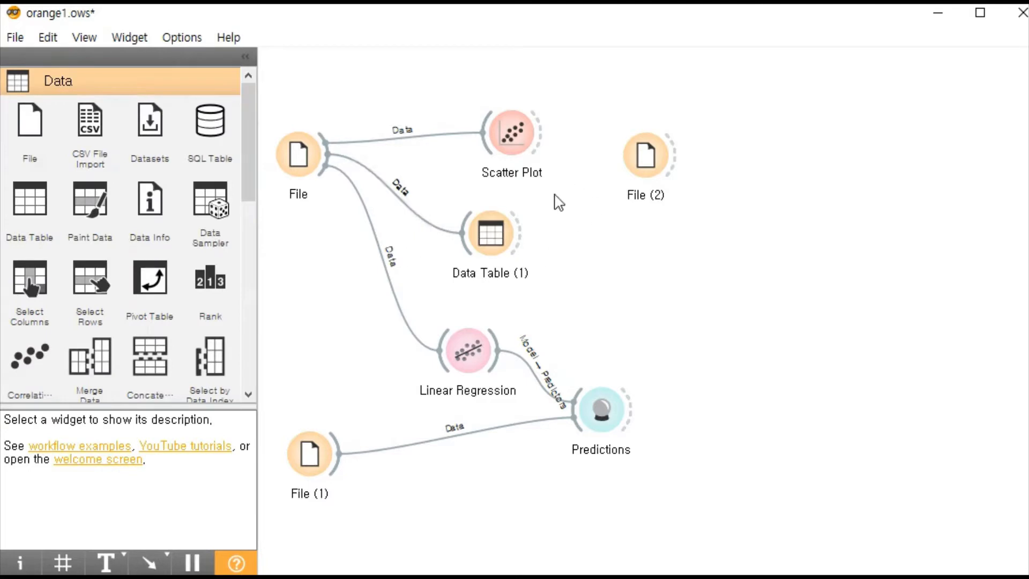
right_click(645, 157)
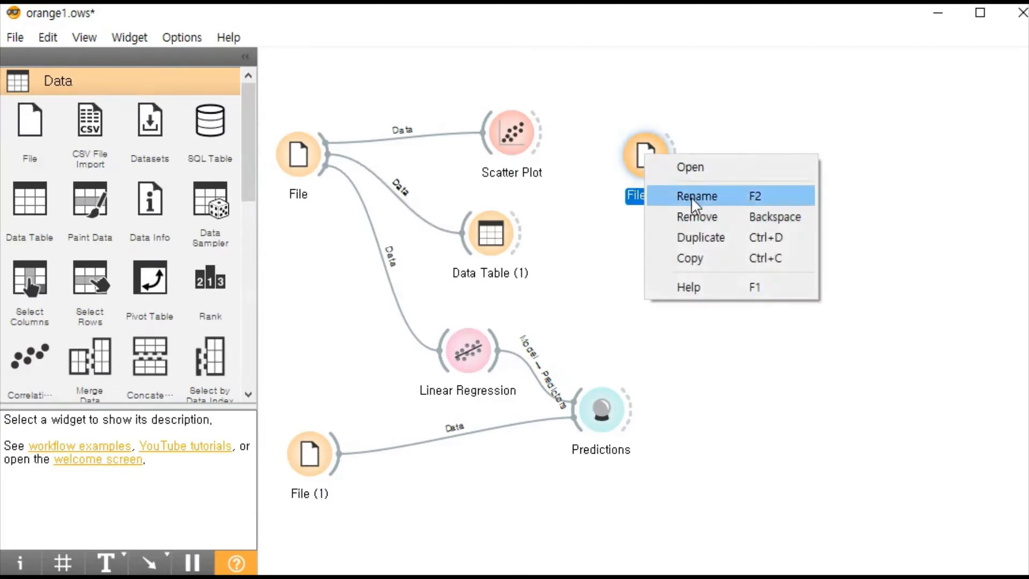
left_click(689, 220)
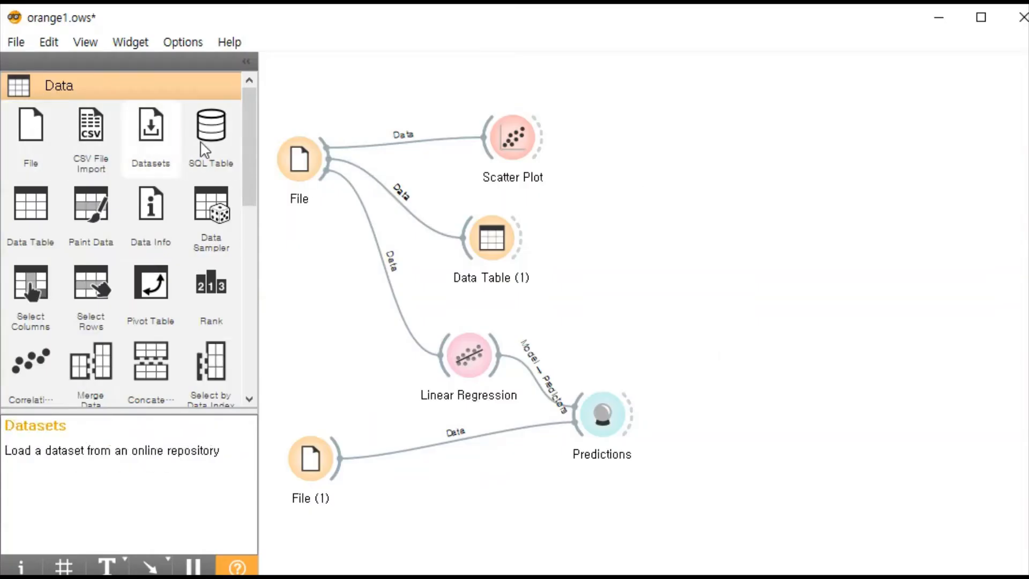
- Point out both File widgets, open the one that feeds Scatter Plot and dismiss its notice
left_click(298, 157)
left_click(309, 462)
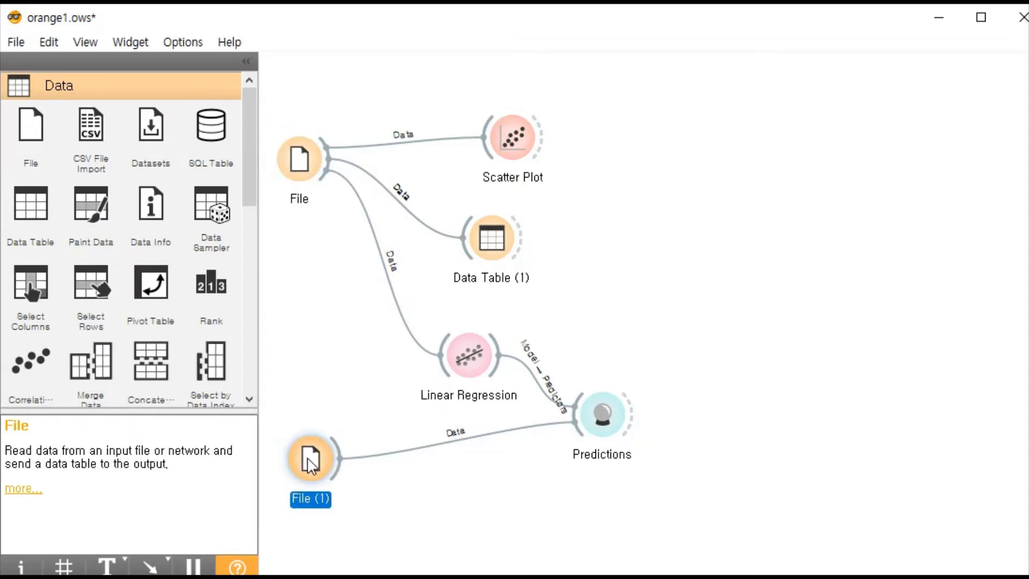
left_click(302, 172)
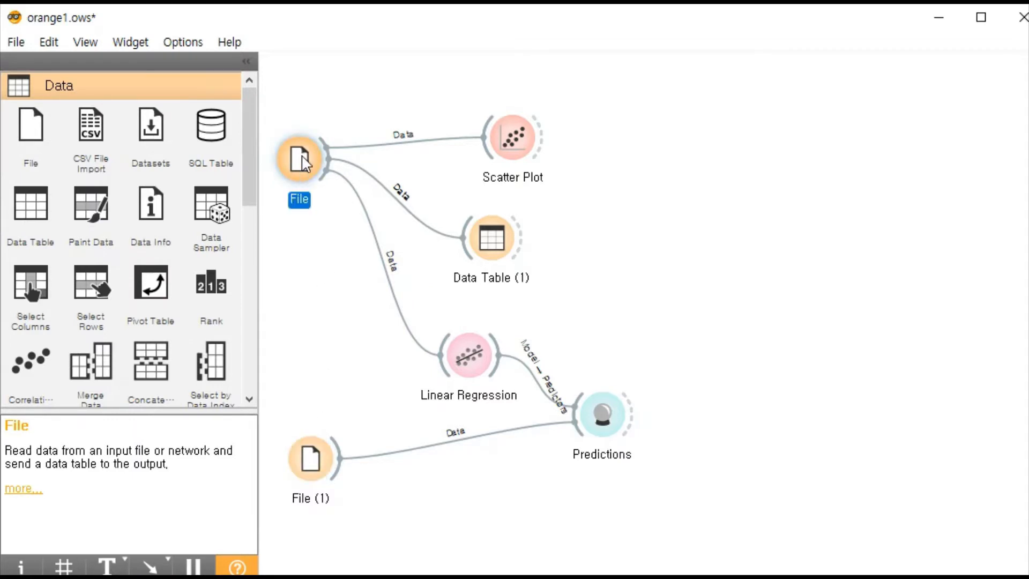
double_click(303, 160)
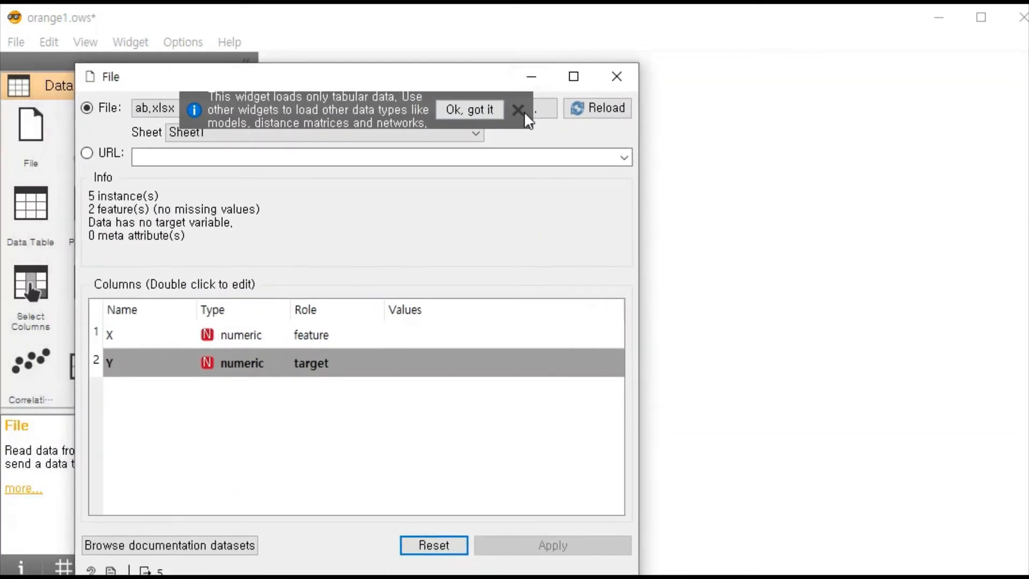
left_click(523, 113)
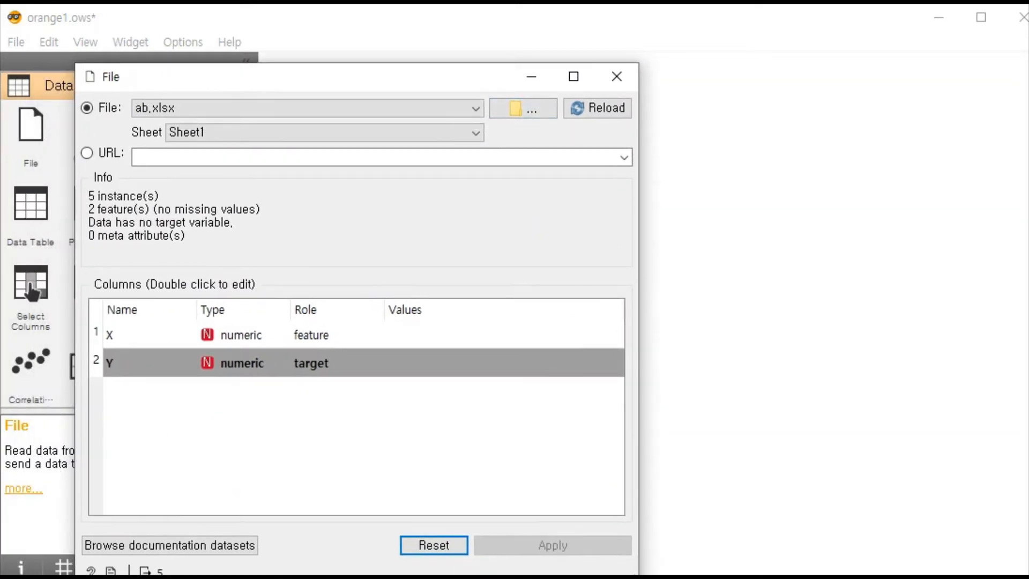
- Bring up the ab workbook in Excel and arrange it beside the open File widget window
left_click(838, 577)
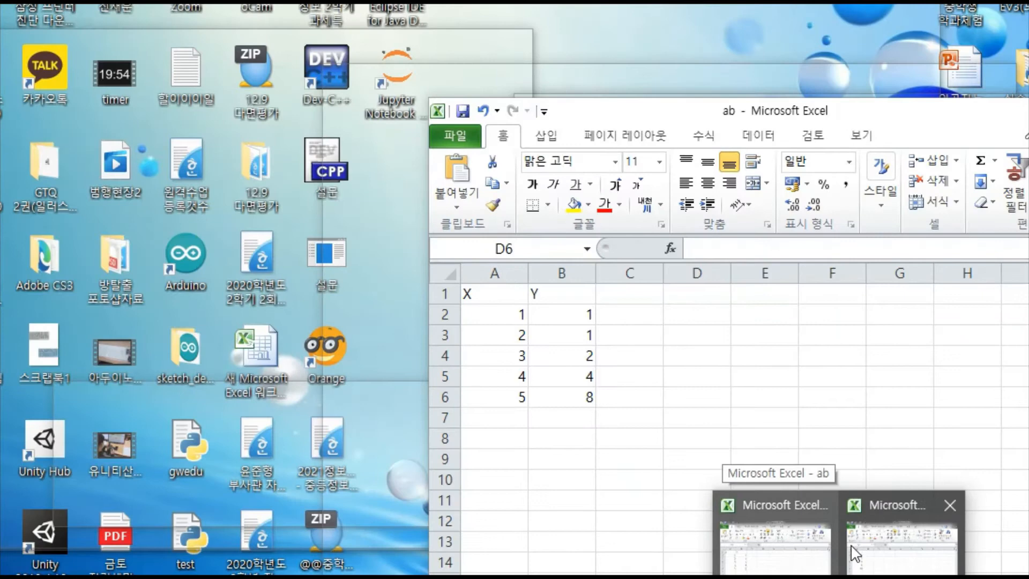
left_click(851, 548)
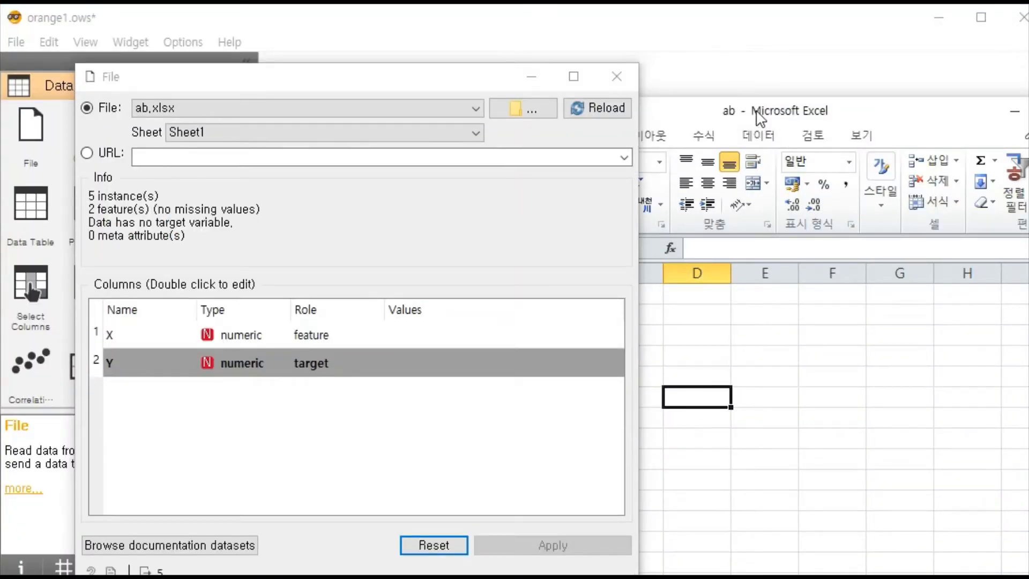
left_click_drag(758, 115, 804, 73)
left_click_drag(445, 81, 271, 81)
left_click_drag(678, 74, 673, 56)
left_click_drag(234, 84, 332, 92)
left_click(661, 70)
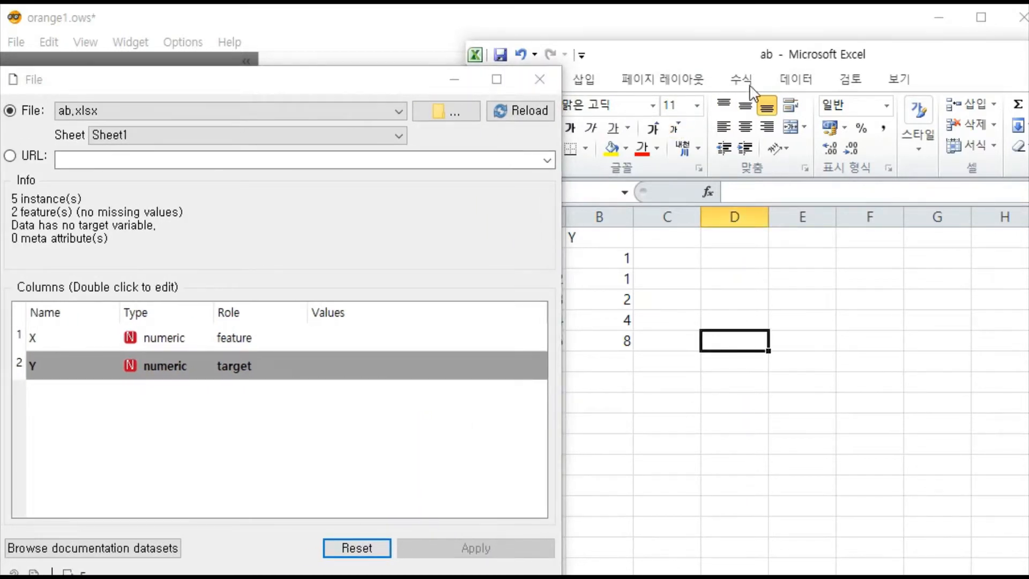
left_click_drag(650, 65, 742, 50)
- Highlight the X and Y columns of the ab workbook in turn to compare them with the File widget's column roles
left_click(667, 238)
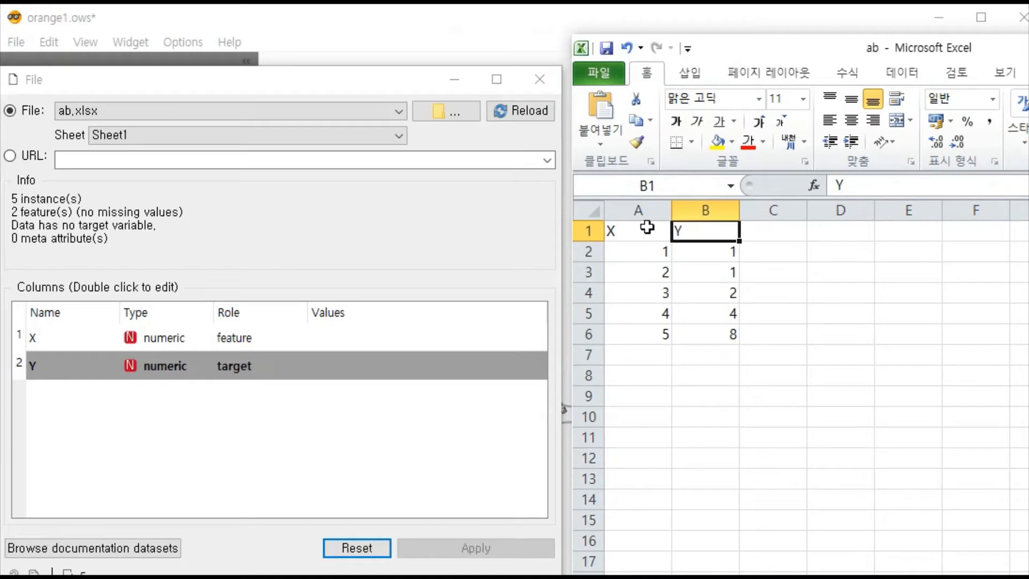
left_click_drag(646, 227, 643, 340)
left_click_drag(706, 231, 688, 335)
left_click(781, 371)
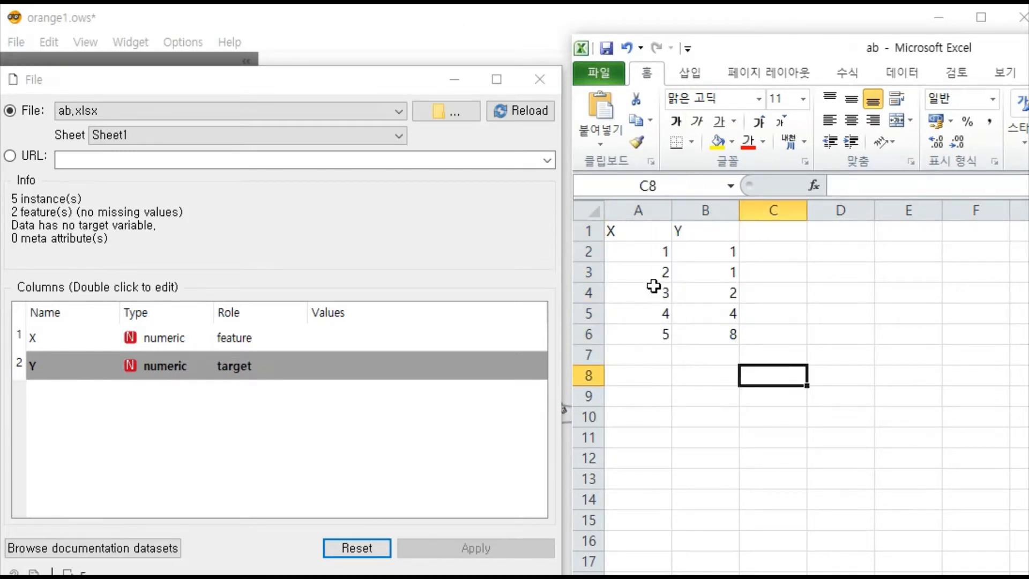
left_click_drag(628, 233, 632, 331)
left_click_drag(706, 236, 725, 329)
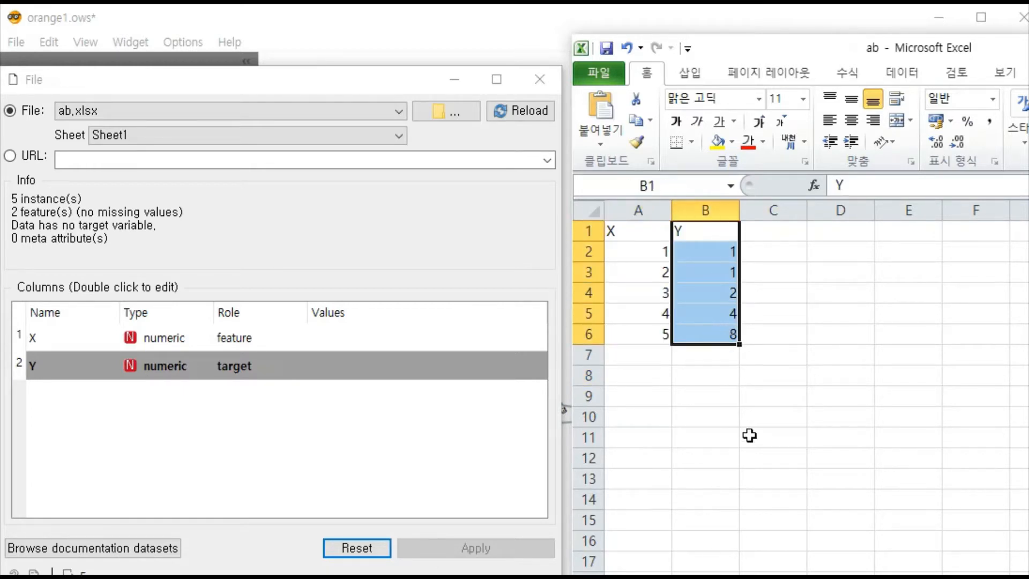
- Move the ab workbook aside, bring up the ac workbook and highlight its X column and the blank cells B1 to B6
left_click_drag(840, 58, 834, 205)
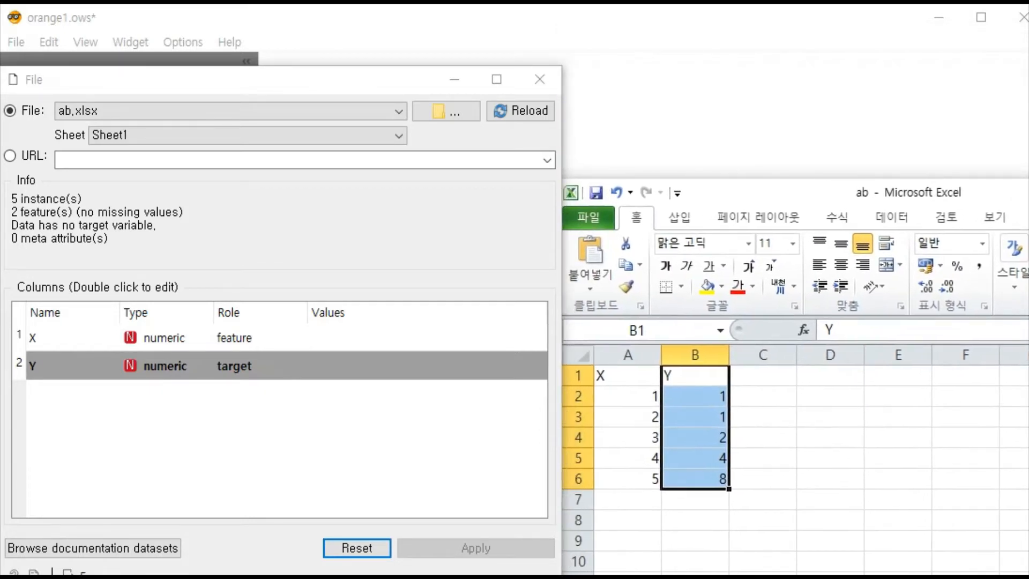
key("alt+Tab")
left_click_drag(739, 109, 798, 46)
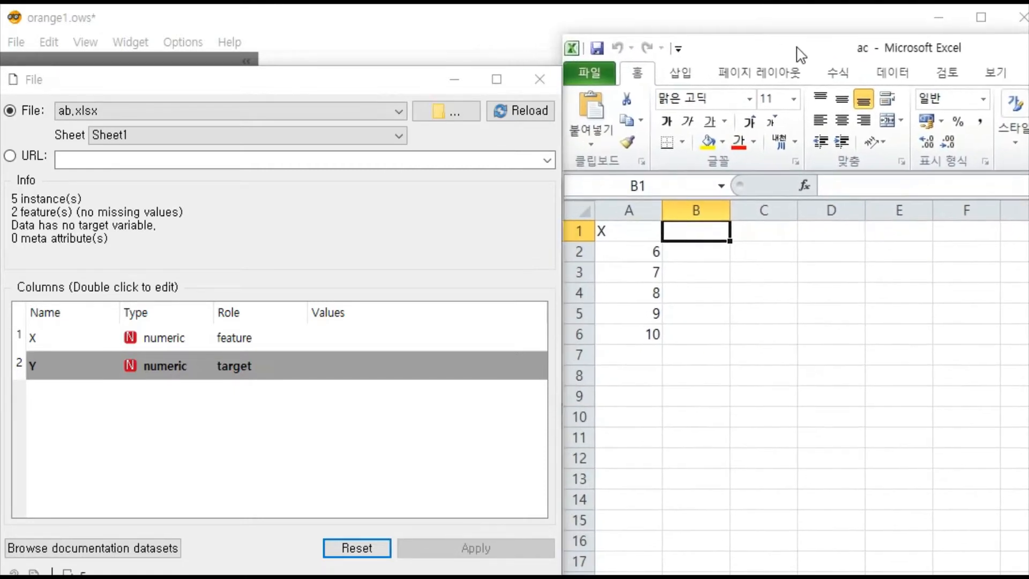
left_click_drag(627, 231, 632, 330)
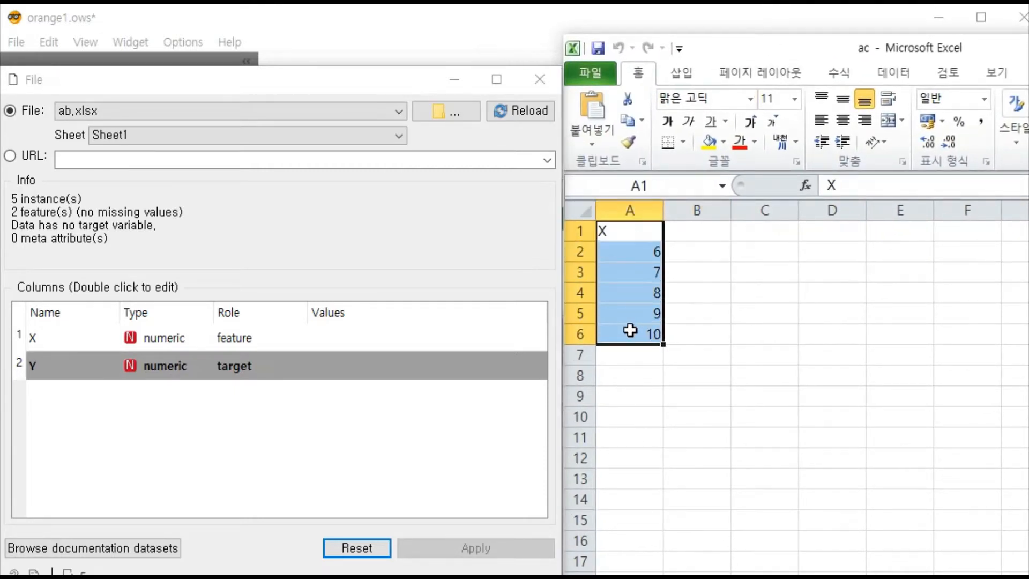
left_click_drag(703, 241, 690, 343)
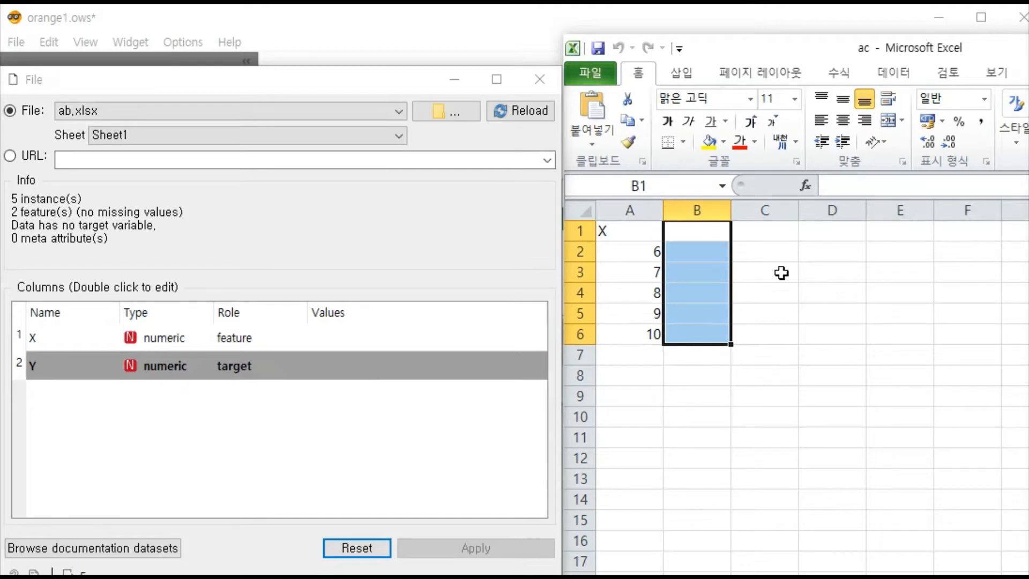
- Move the ac workbook aside so both workbooks show, and highlight the X column in ab for comparison
left_click_drag(749, 49, 944, 169)
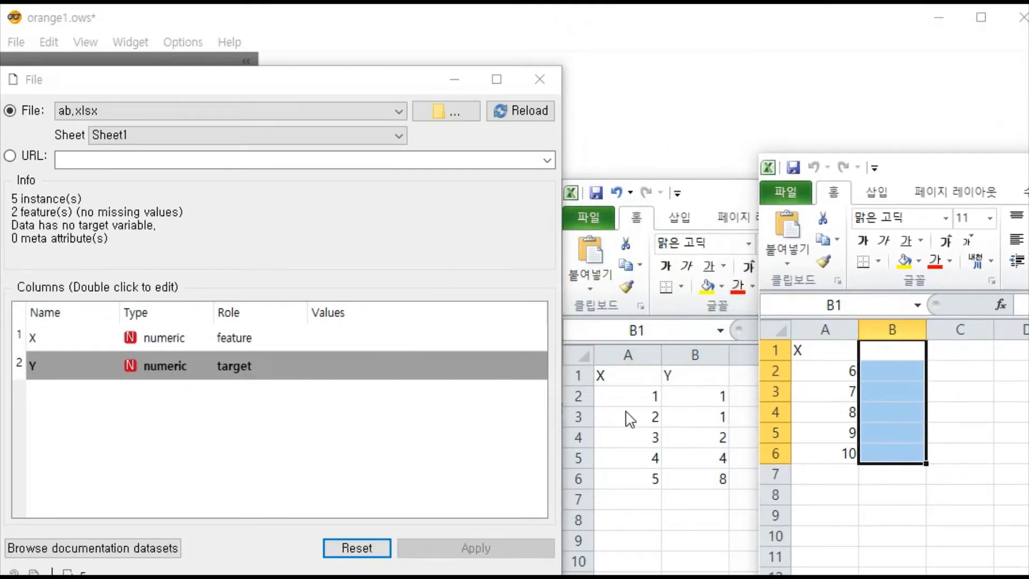
left_click(621, 383)
left_click_drag(620, 378, 616, 477)
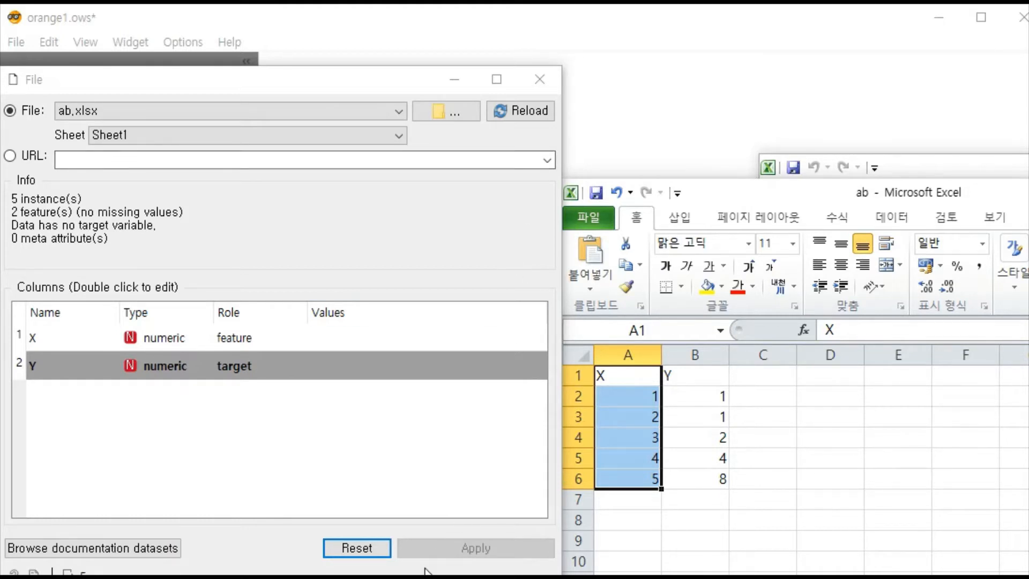
- Close the File widget window and return to the Orange workflow canvas
left_click(465, 548)
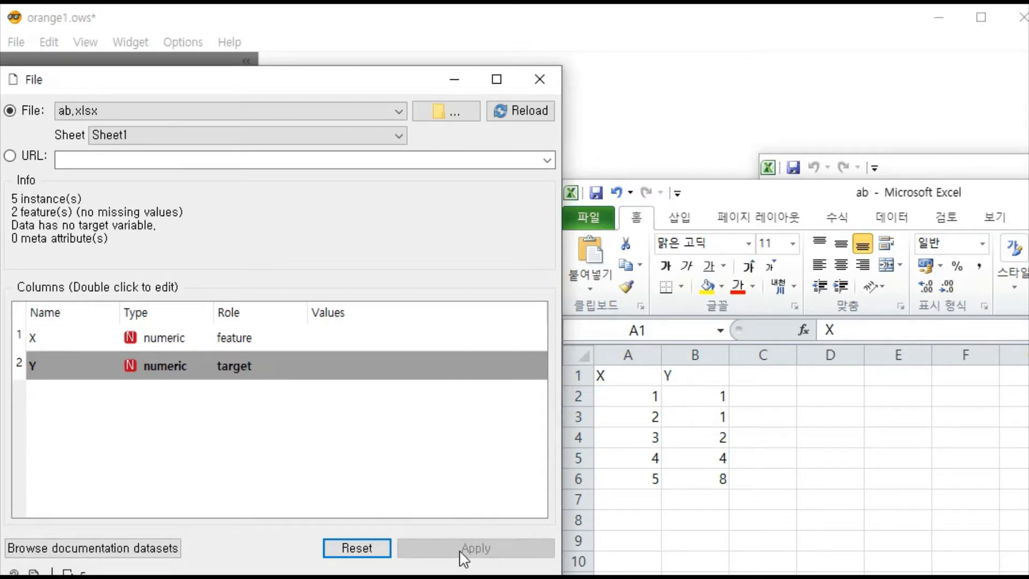
left_click(541, 80)
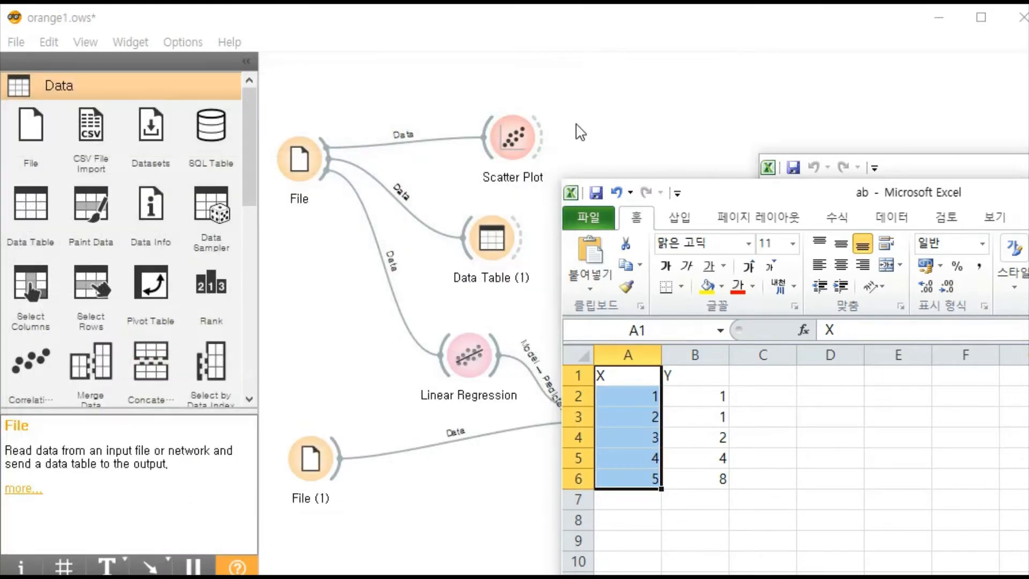
left_click(611, 115)
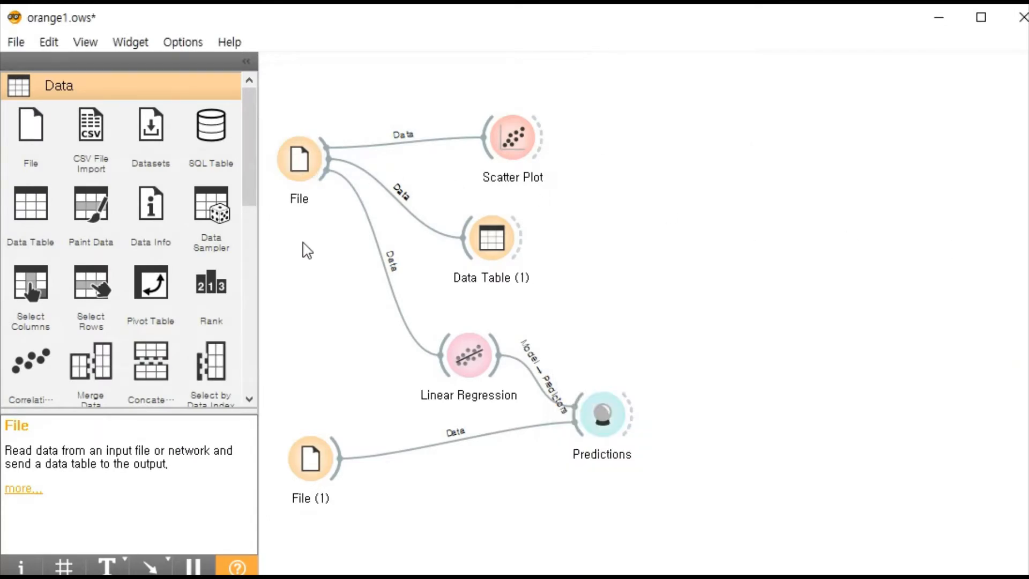
- Point out File and File (1) in the workflow, and bring up the ac workbook in Excel beside them
left_click(299, 161)
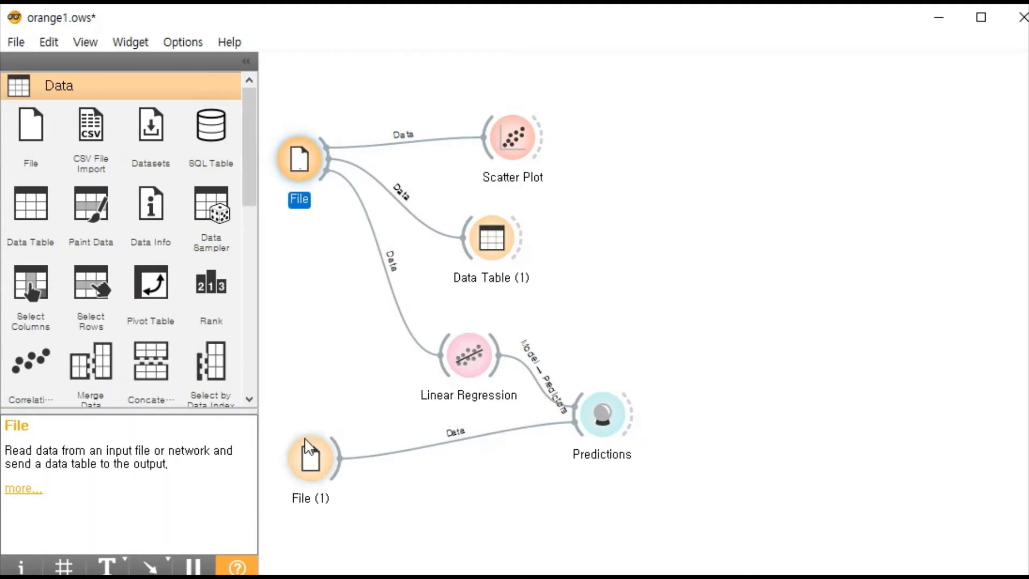
left_click(316, 468)
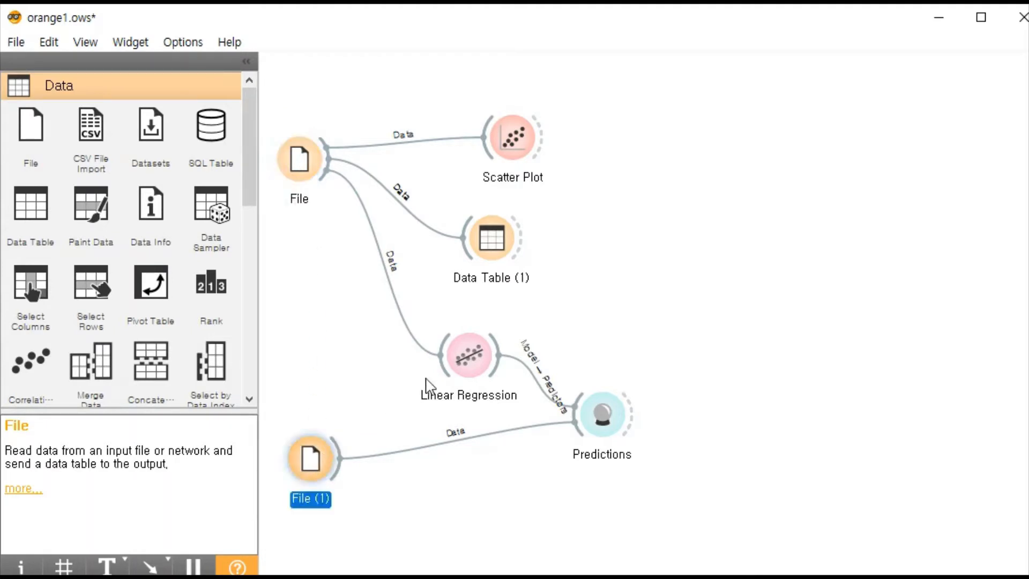
key("alt+Tab")
left_click_drag(1026, 175, 882, 135)
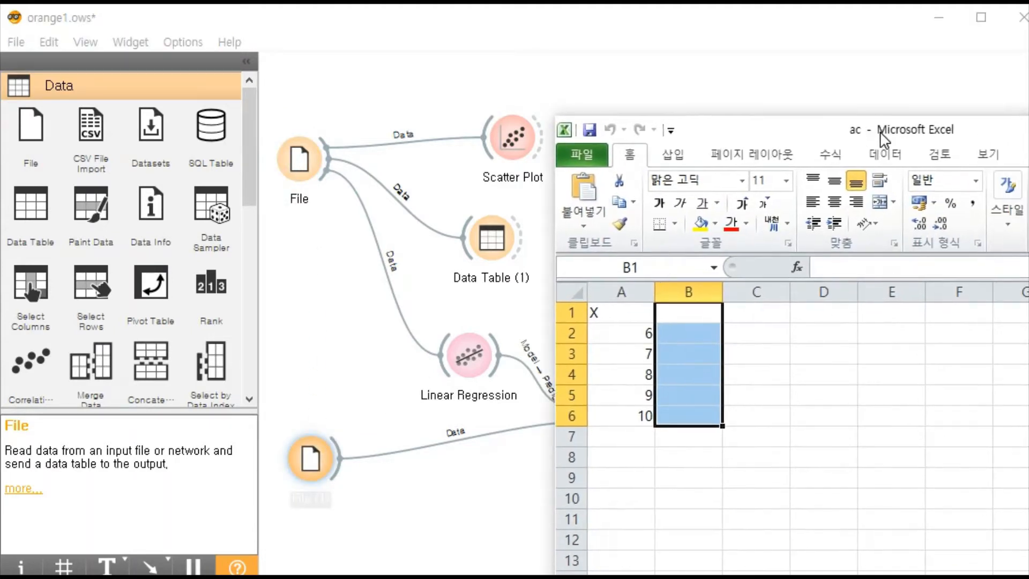
- Highlight the X column in the ac workbook, relate it to File (1), and return to the Orange workflow
left_click_drag(627, 315, 616, 436)
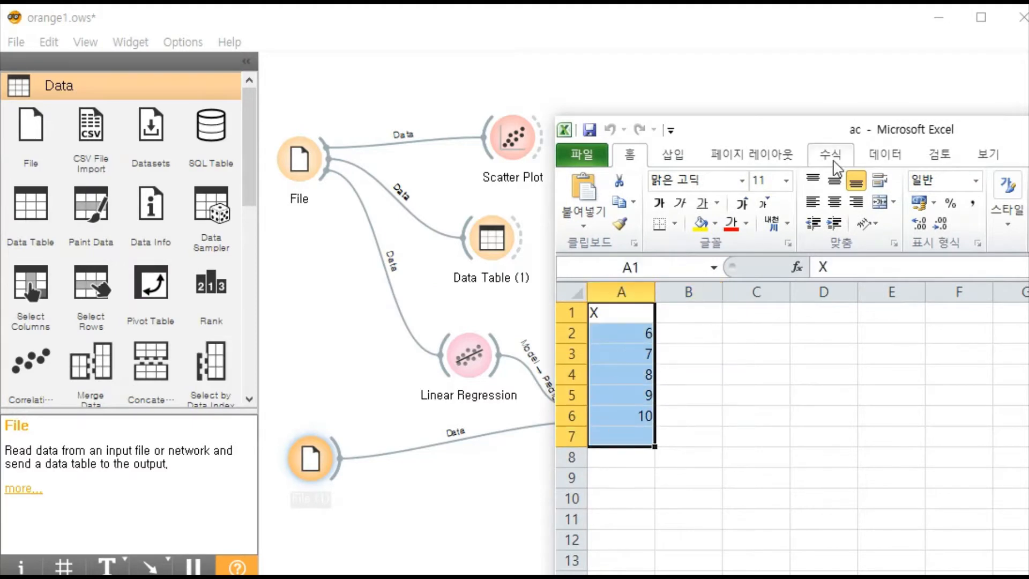
left_click(299, 467)
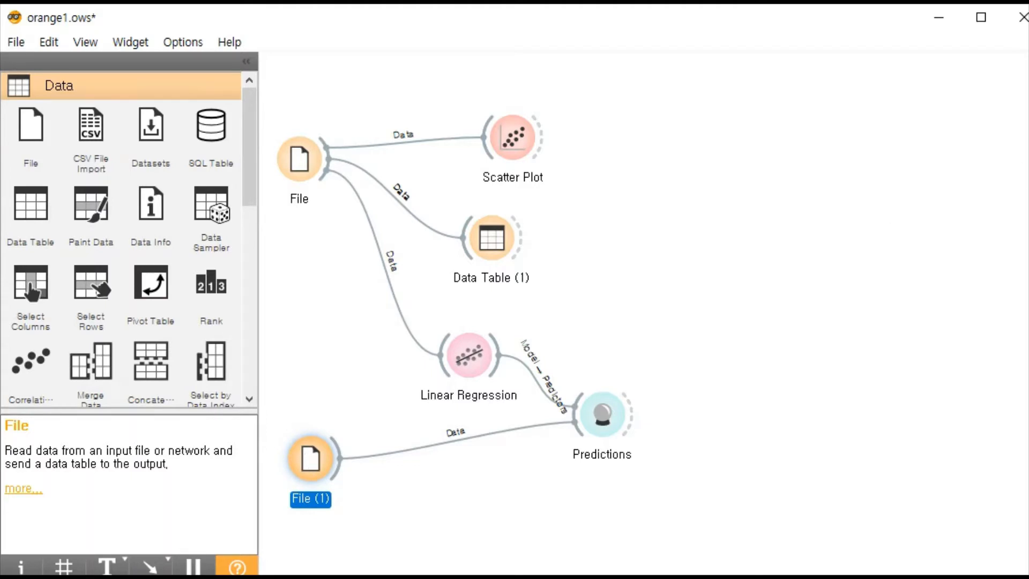
key("alt+Tab")
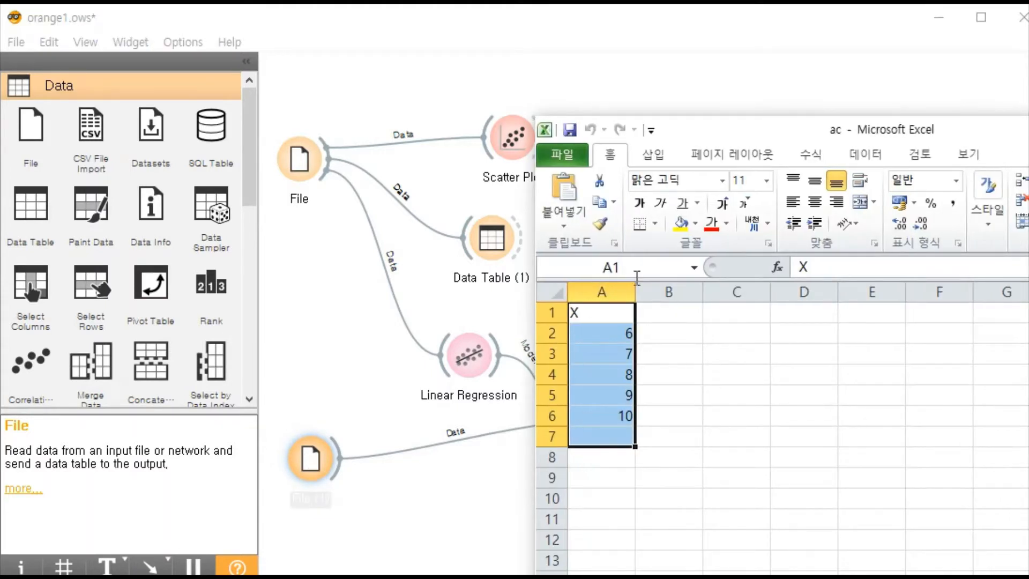
left_click(688, 378)
left_click(669, 450)
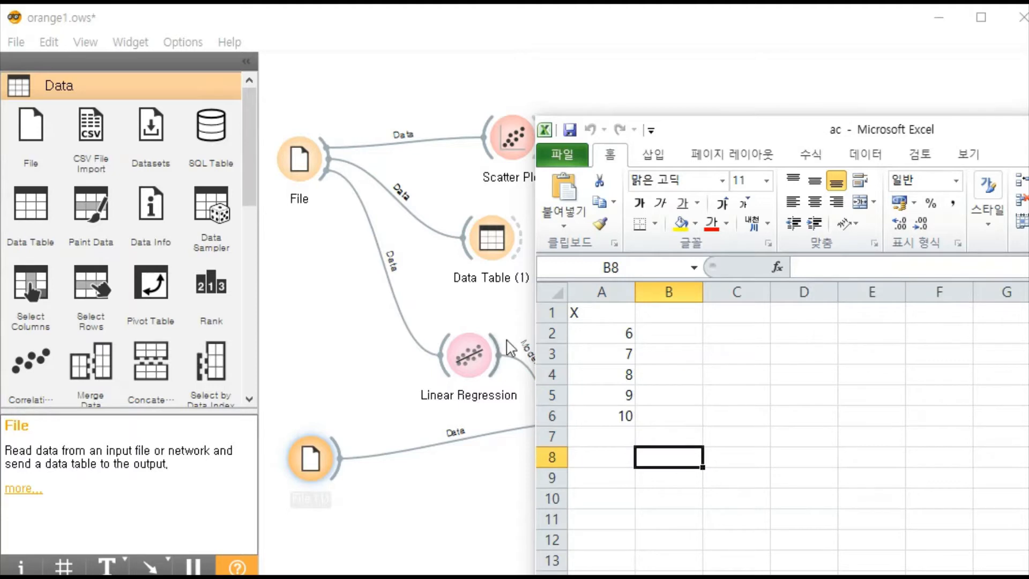
key("alt+Tab")
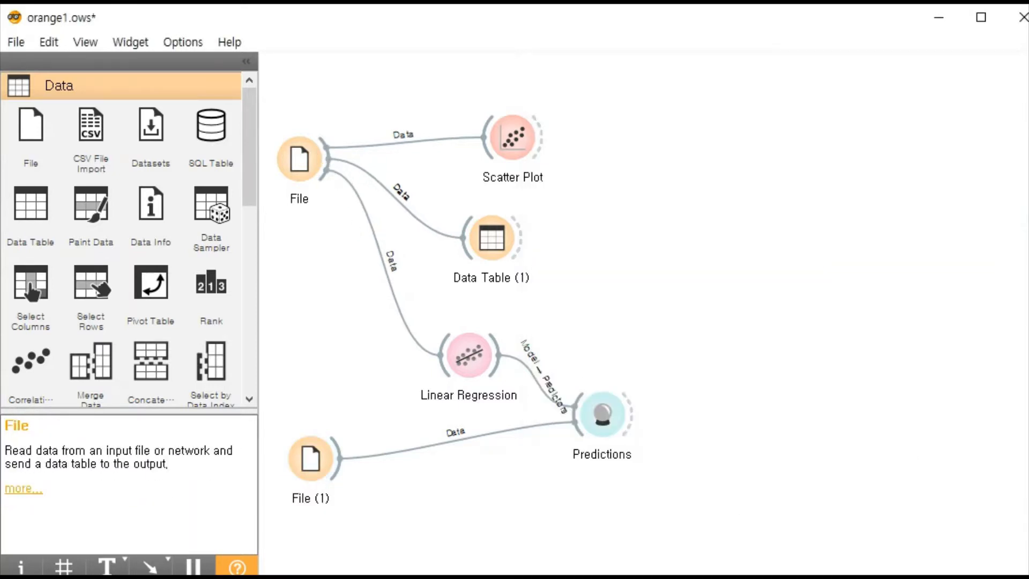
- Bring up the ab workbook beside the workflow, clear its cell selection, and return to the Orange canvas
mouse_move(827, 27)
left_mouse_down()
mouse_move(780, 37)
mouse_move(834, 34)
left_mouse_up()
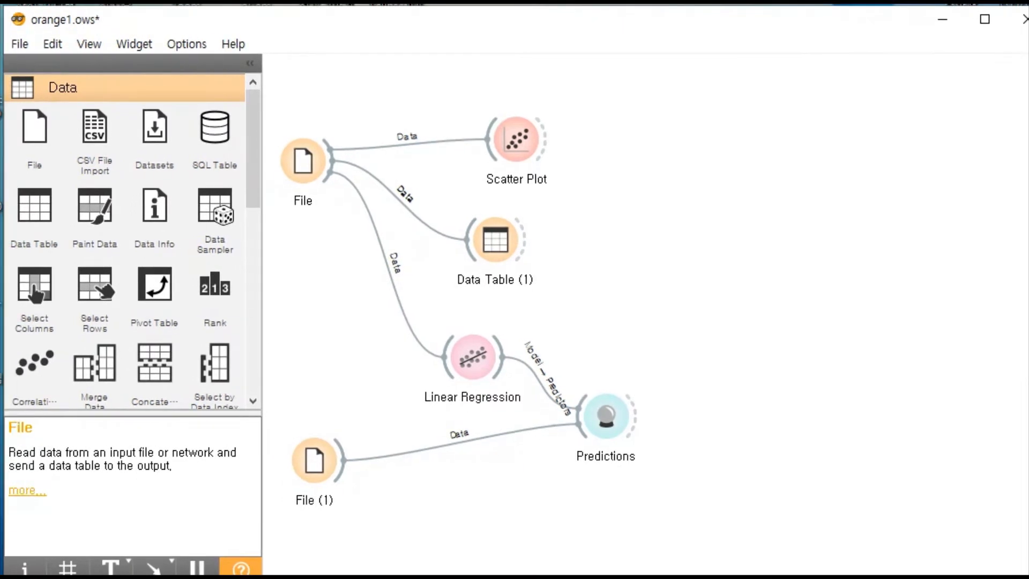
left_click(764, 569)
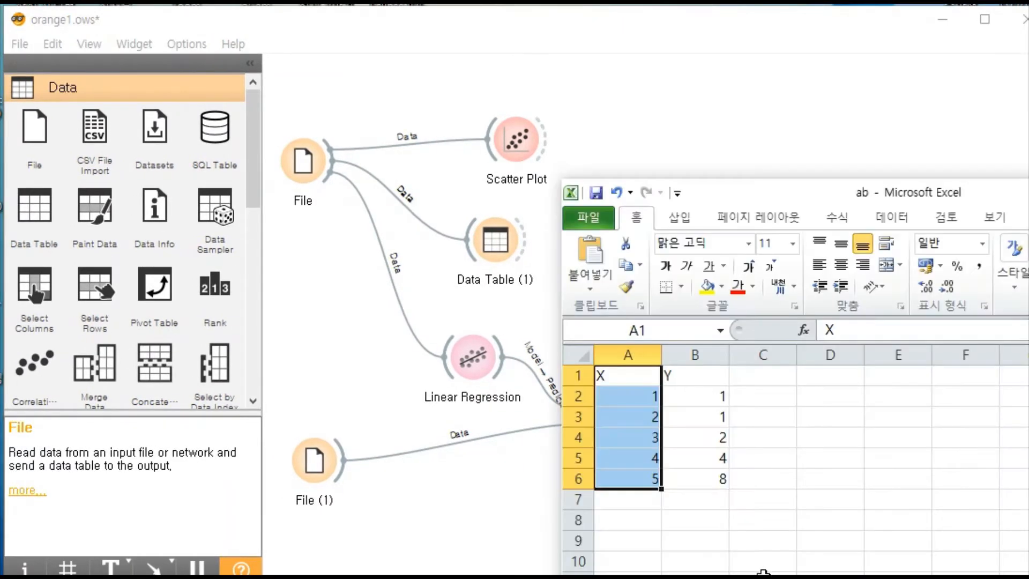
left_click_drag(841, 204, 838, 108)
left_click(781, 410)
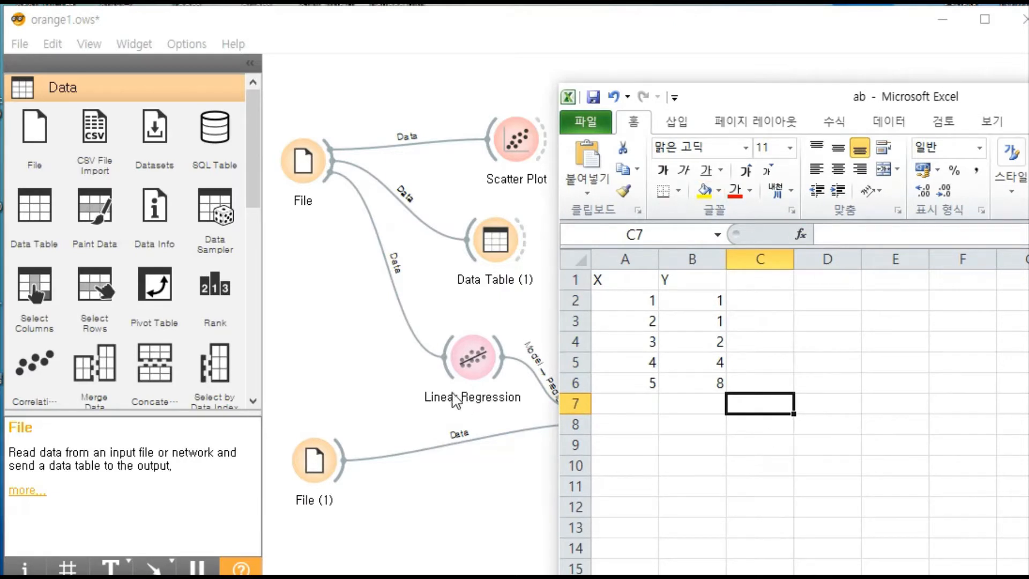
left_click(343, 346)
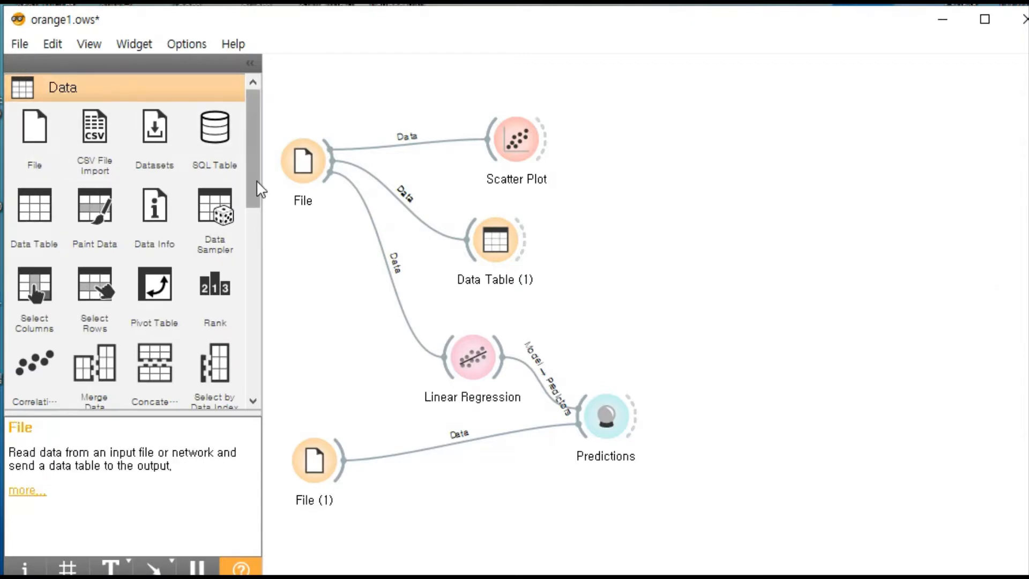
- Open Data Table (1) to examine its X and Y columns, and close it again
left_click_drag(525, 244, 548, 248)
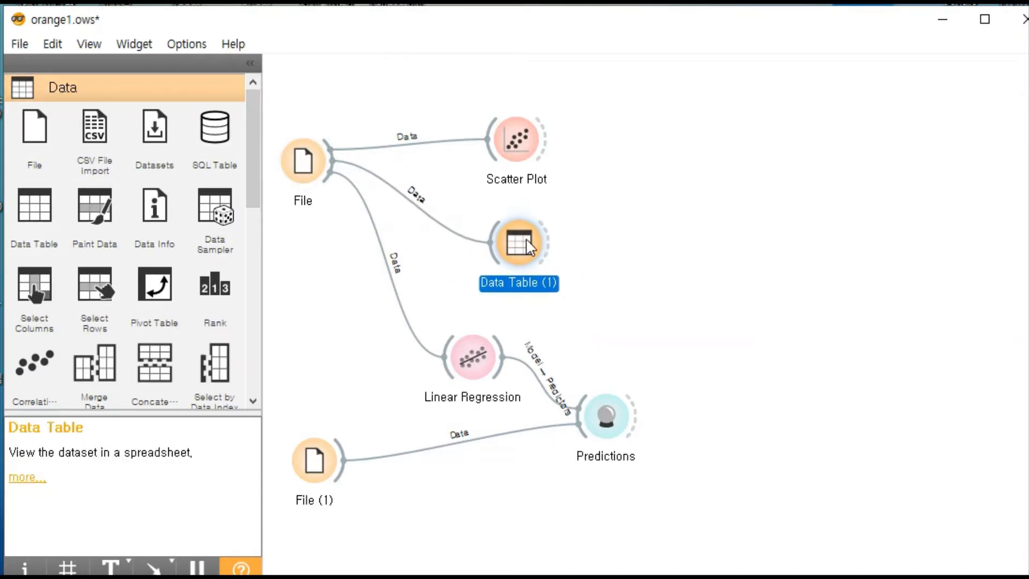
double_click(518, 248)
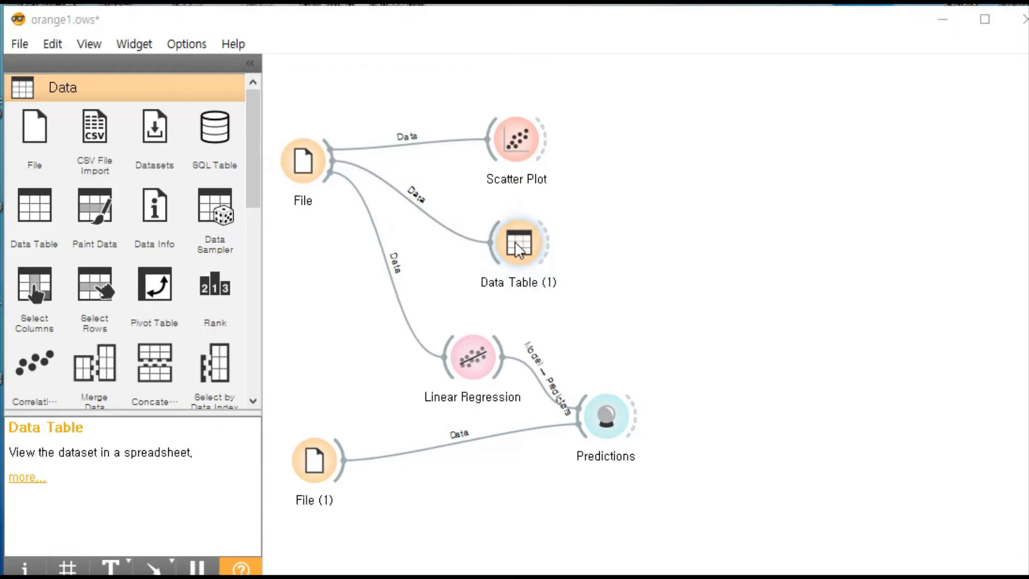
left_click_drag(507, 40, 601, 254)
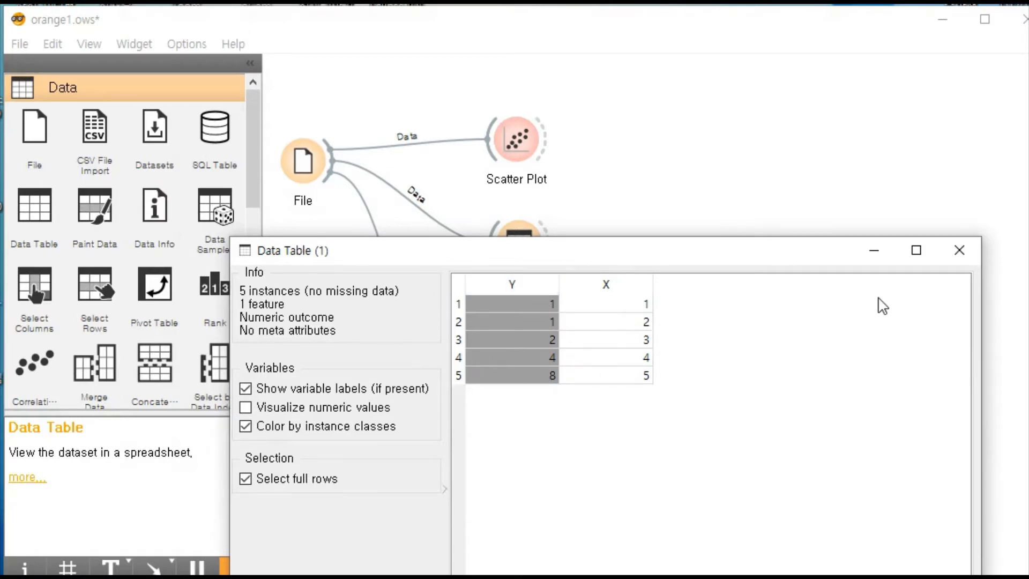
left_click(958, 250)
left_click(525, 233)
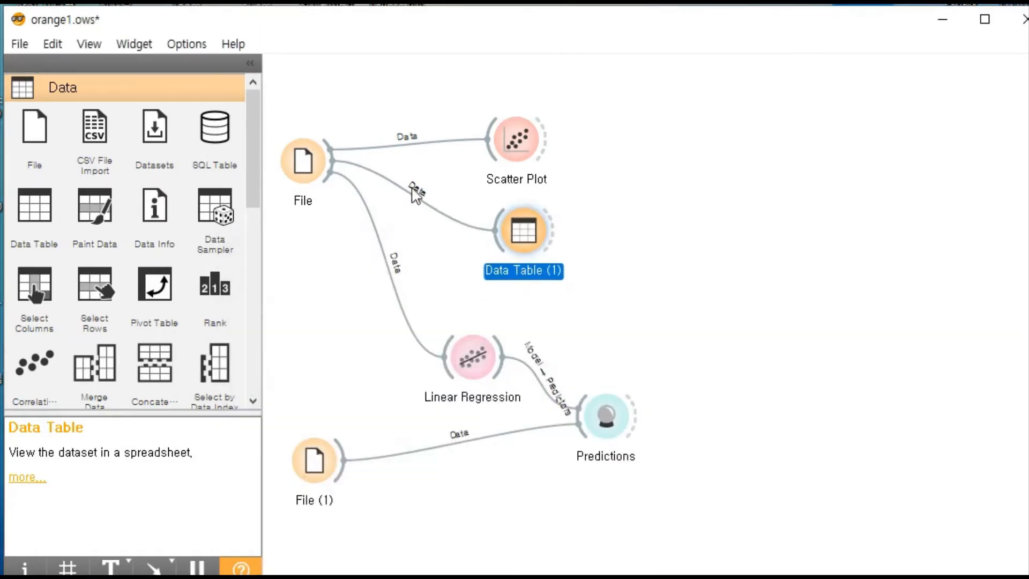
- Browse past the Data widgets and expand the Visualize category to show the Scatter Plot widget
left_click_drag(252, 143, 254, 229)
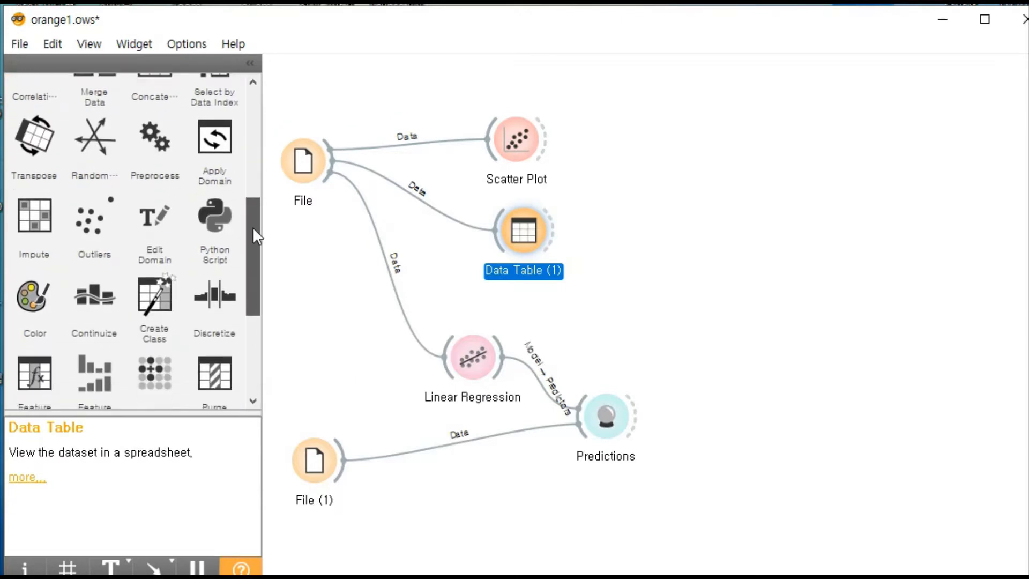
scroll(169, 298, "down", 3)
left_click(169, 302)
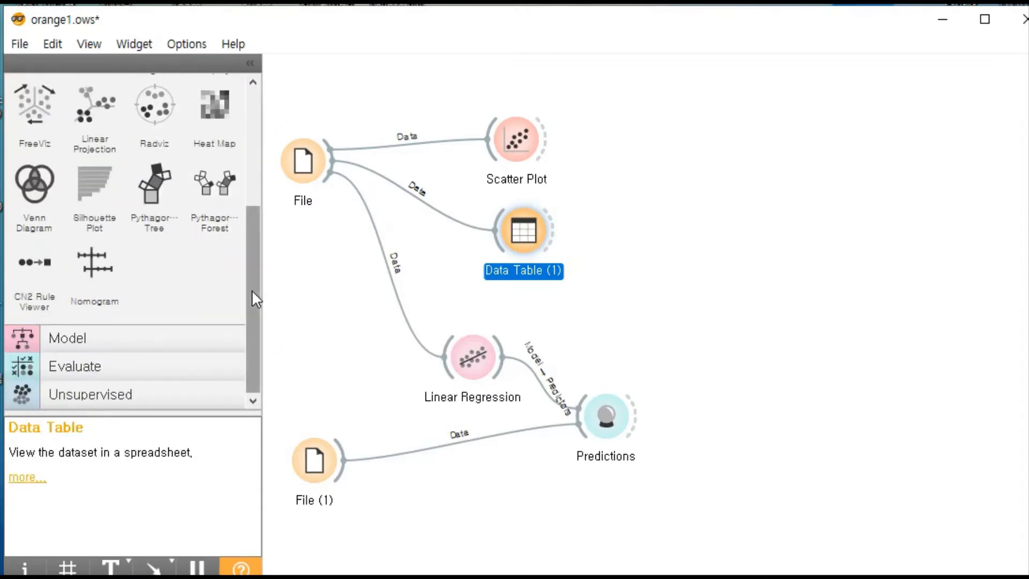
left_click_drag(254, 298, 252, 179)
left_click(225, 161)
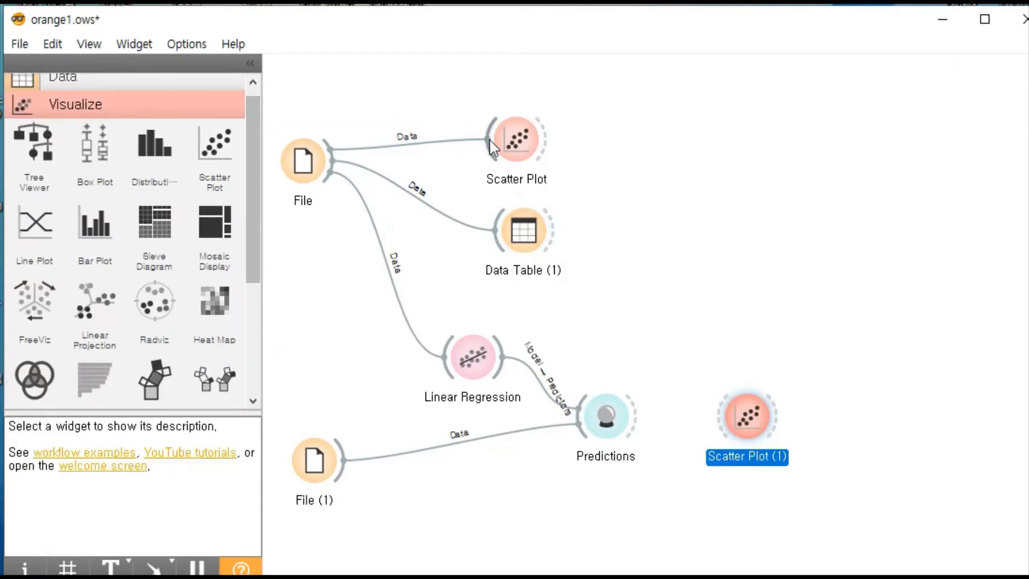
right_click(756, 428)
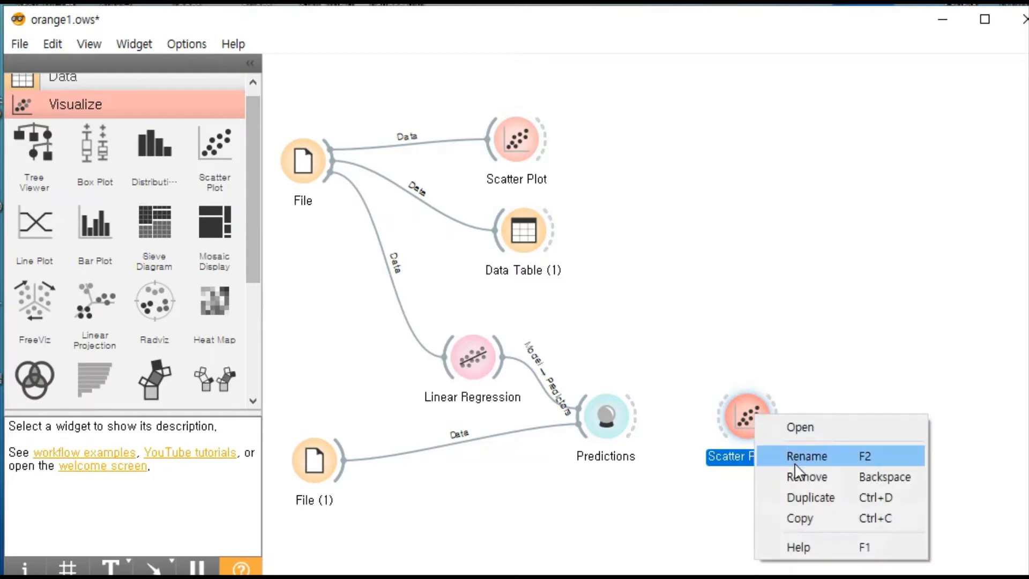
left_click(807, 477)
- Open the Scatter Plot linked to File to examine the Y against X points, and close it
double_click(517, 138)
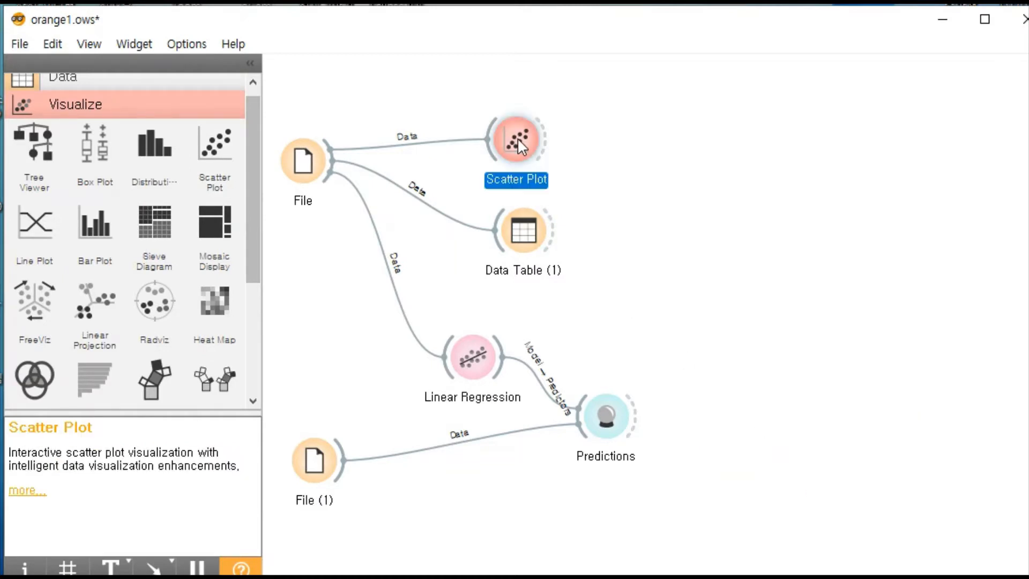
left_click_drag(601, 68, 535, 69)
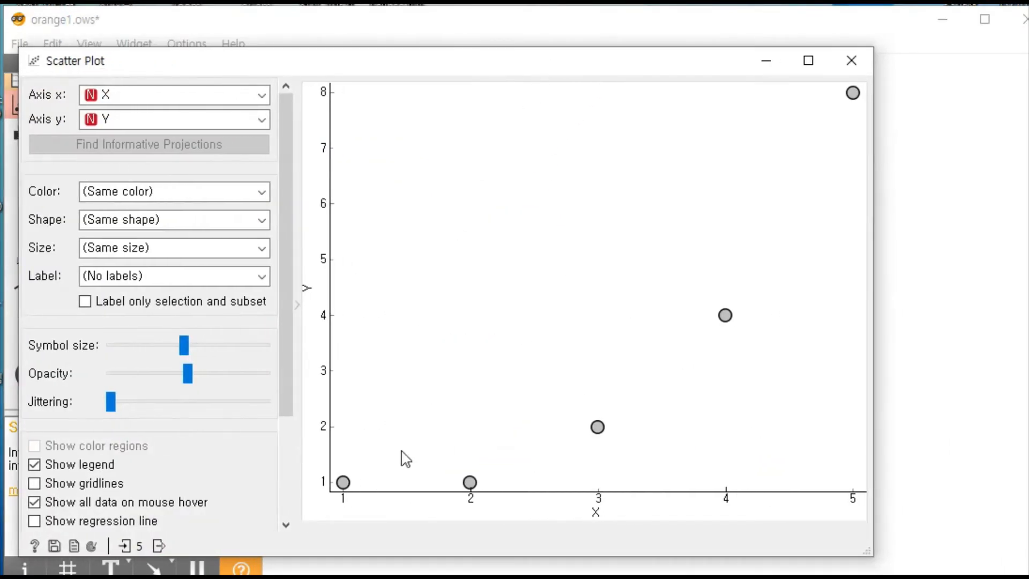
left_click(850, 61)
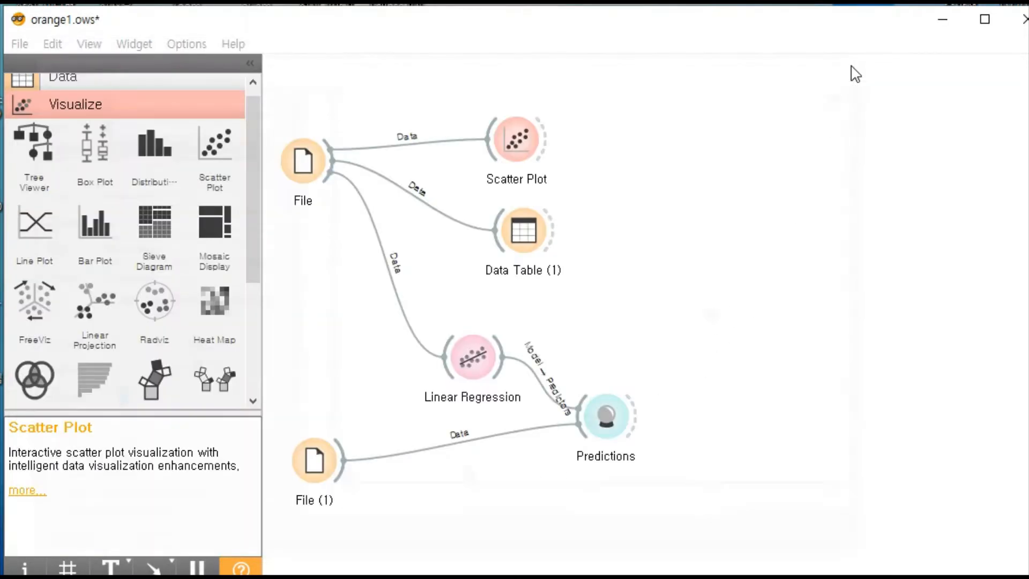
- Move the Scatter Plot and Data Table (1) widgets higher on the canvas so they sit close together
left_click_drag(517, 138, 510, 87)
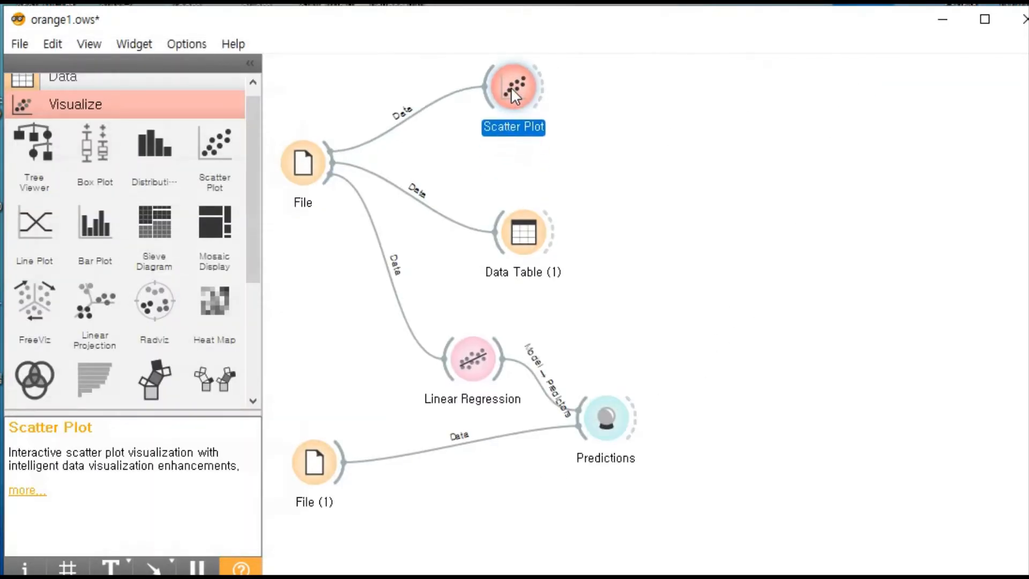
left_click(522, 244)
left_click_drag(521, 246, 506, 176)
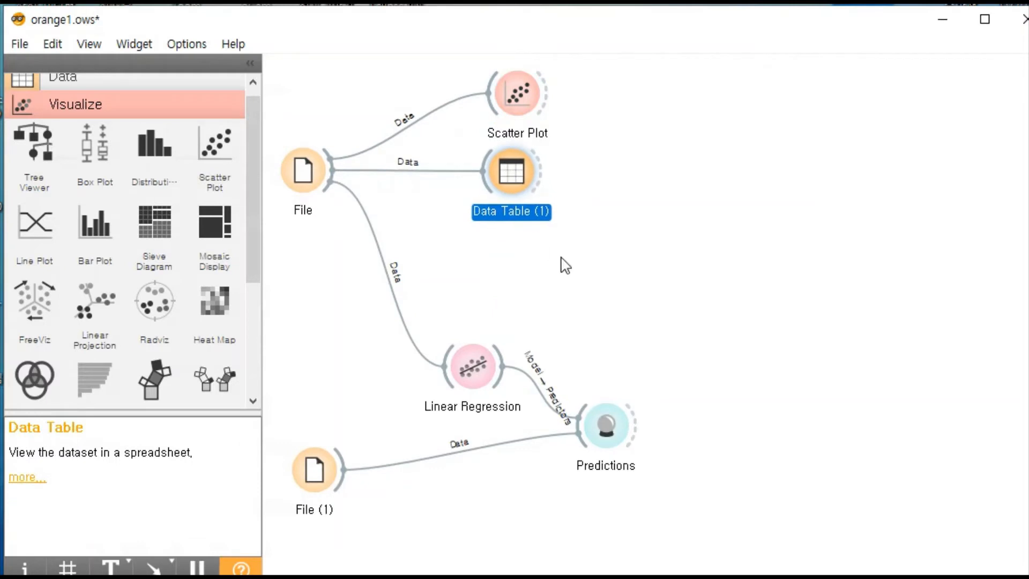
left_click(627, 294)
- Expand the Model category to show Linear Regression, and move the Linear Regression widget higher on the canvas
left_click(482, 382)
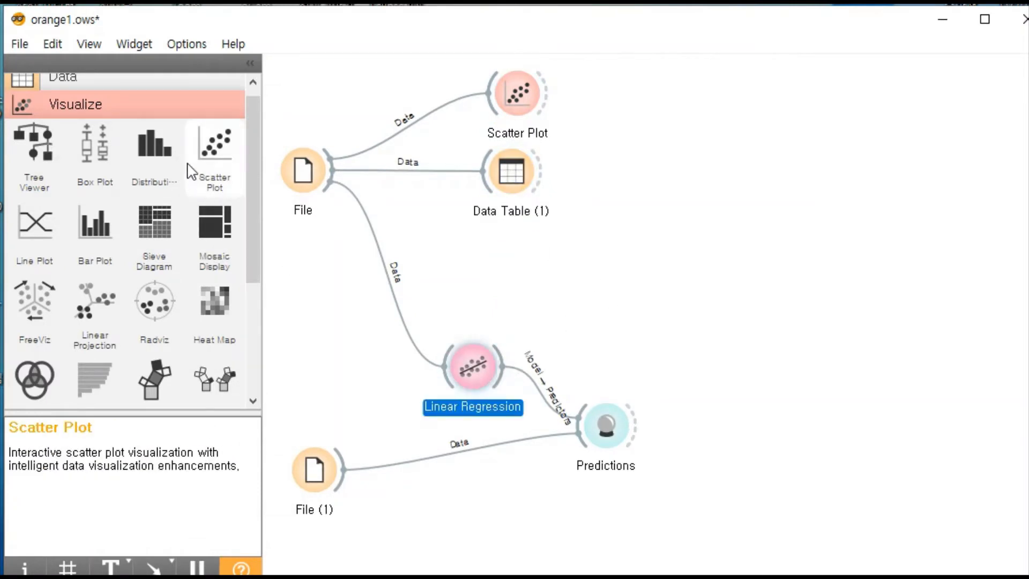
scroll(239, 161, "down", 5)
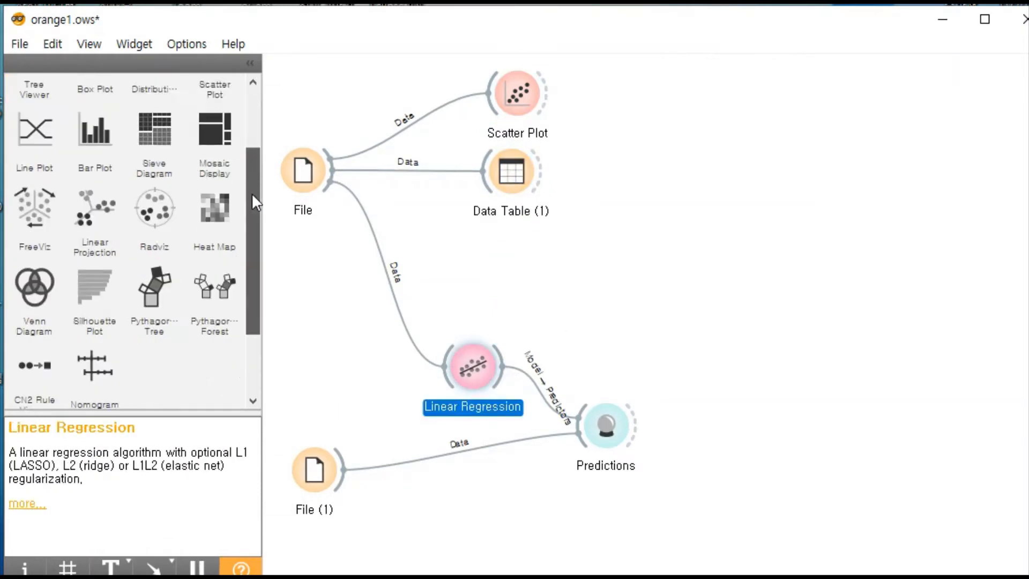
left_click(137, 337)
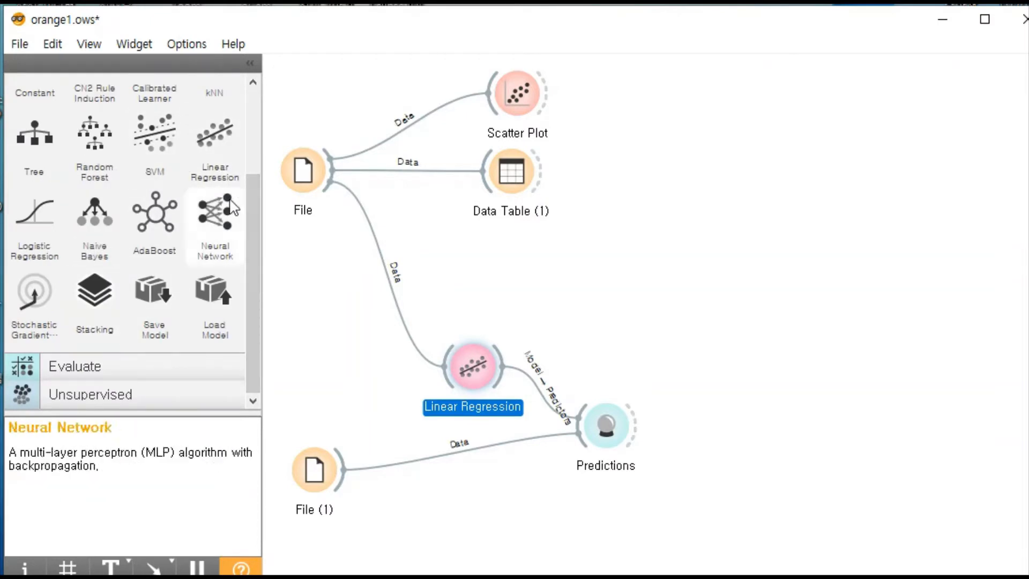
left_click_drag(459, 375, 447, 336)
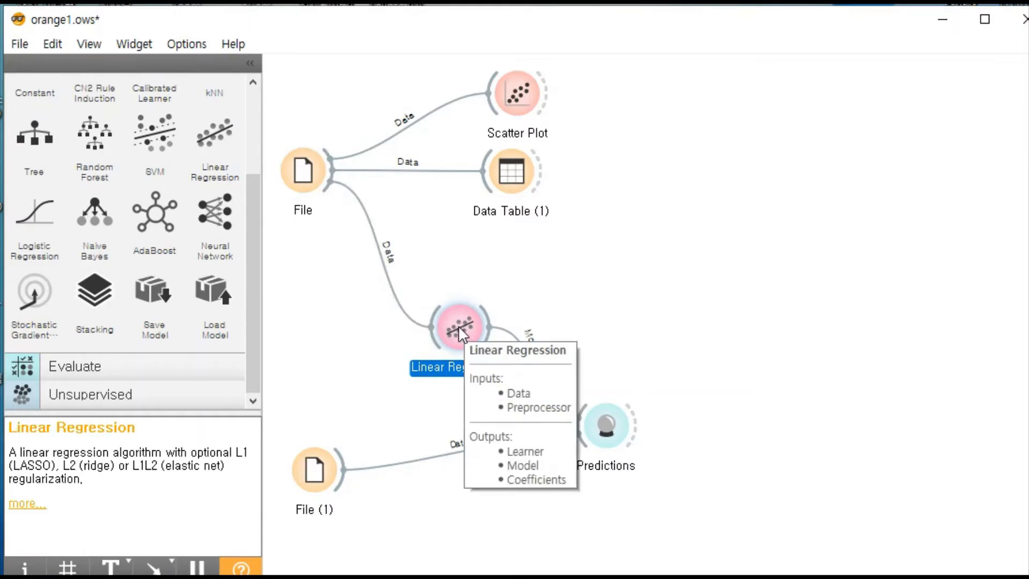
left_click(642, 323)
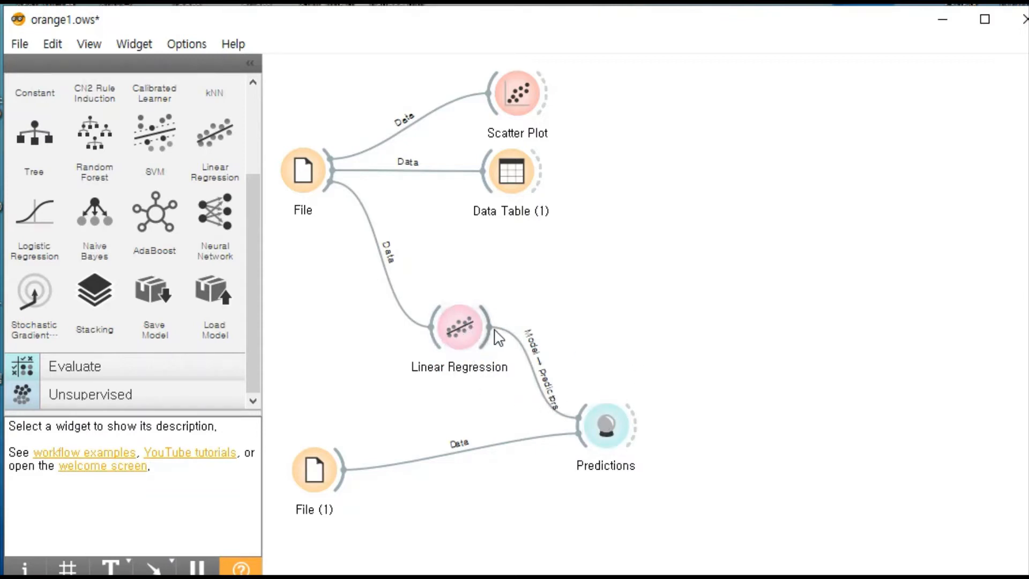
- Expand the Evaluate category and inspect the Model-to-Predictors link between Linear Regression and Predictions without changing it
left_click(106, 373)
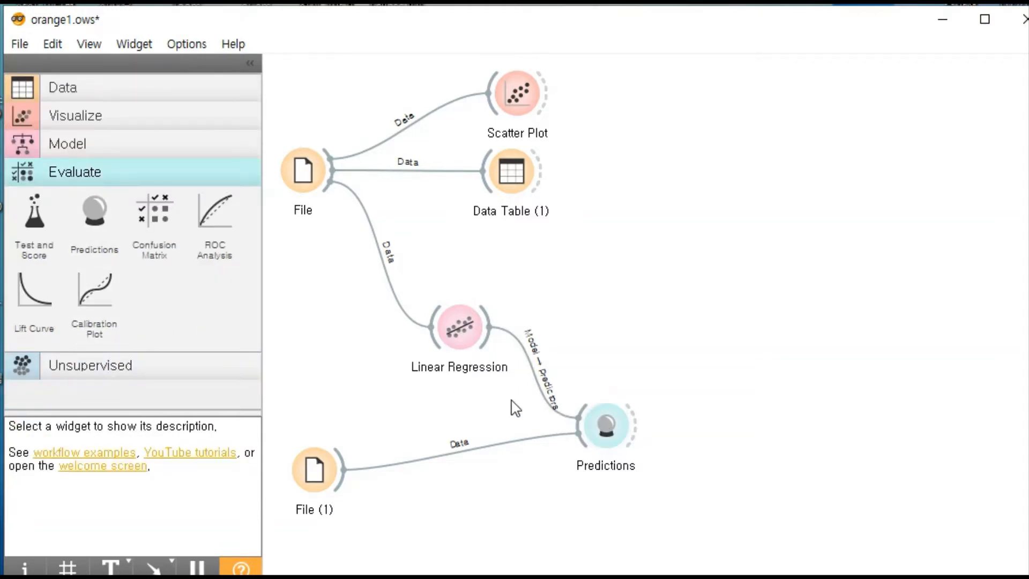
left_click(529, 374)
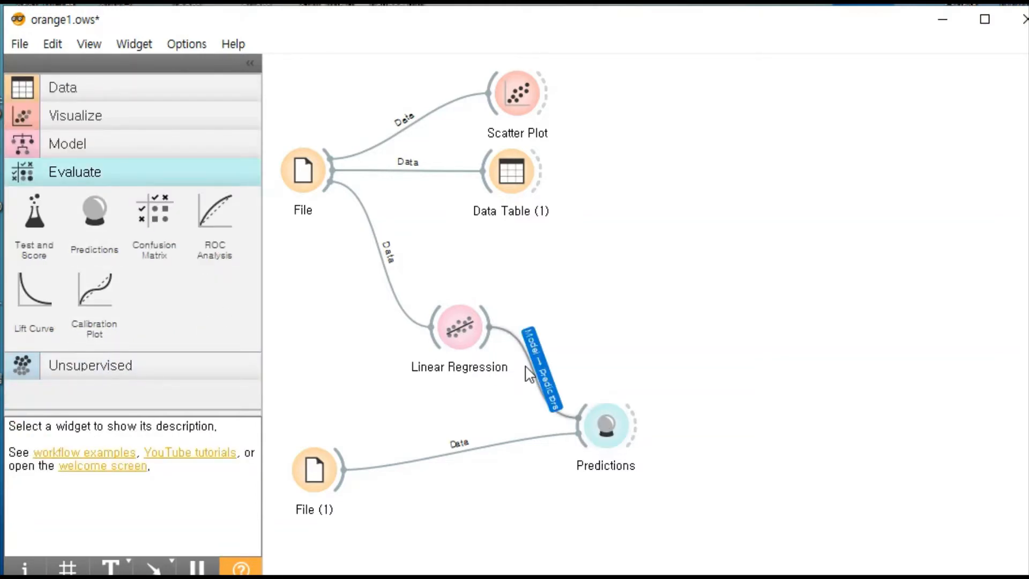
double_click(530, 367)
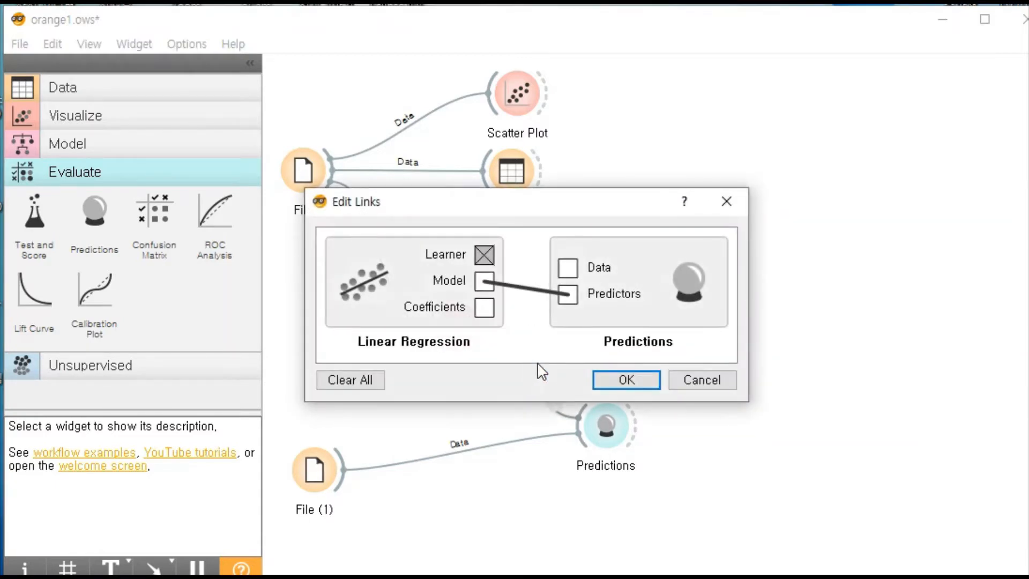
left_click(726, 202)
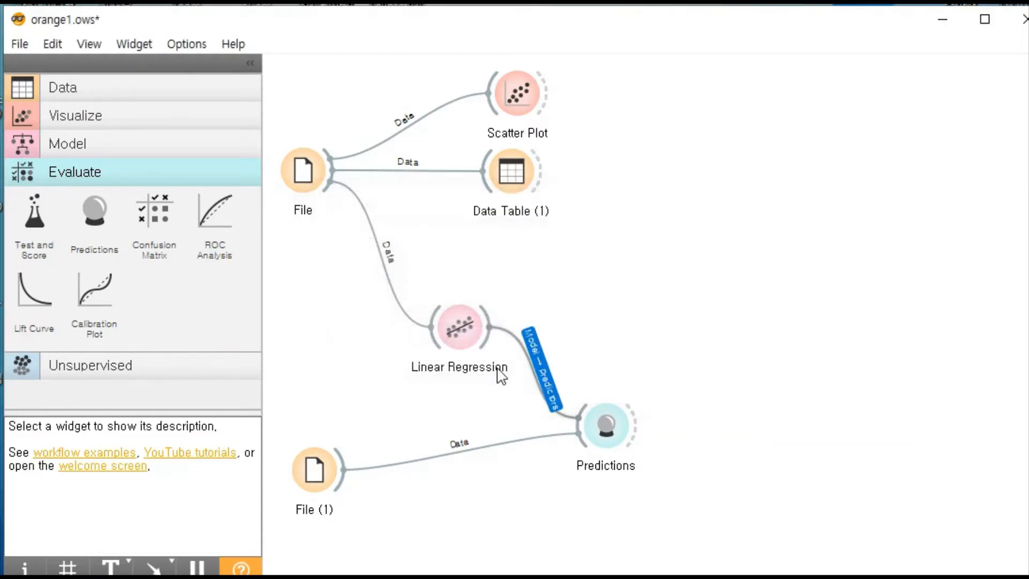
- Open File (1) to review its ac.xlsx source and X column, and close it
left_click(314, 479)
left_click(411, 417)
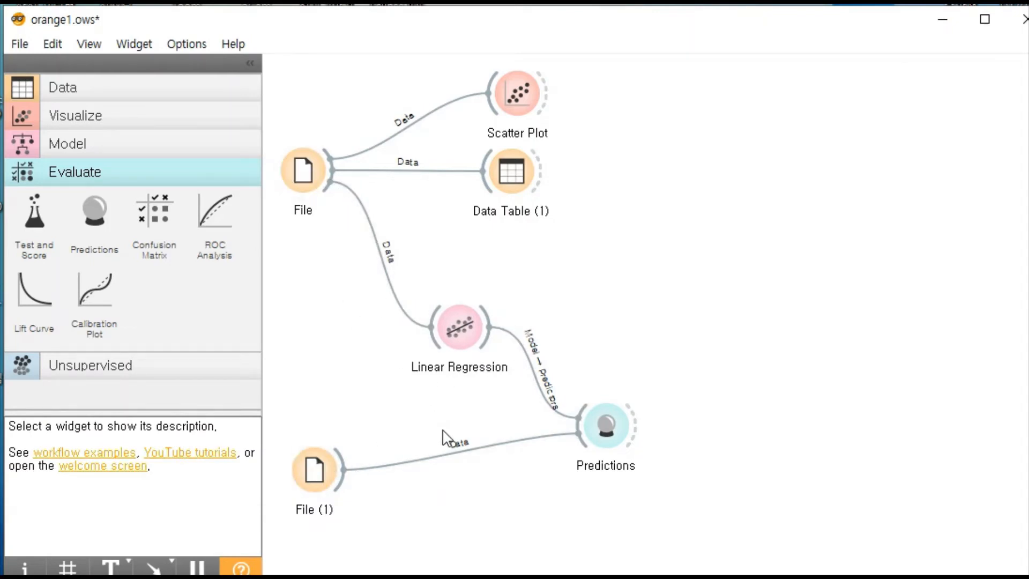
double_click(316, 470)
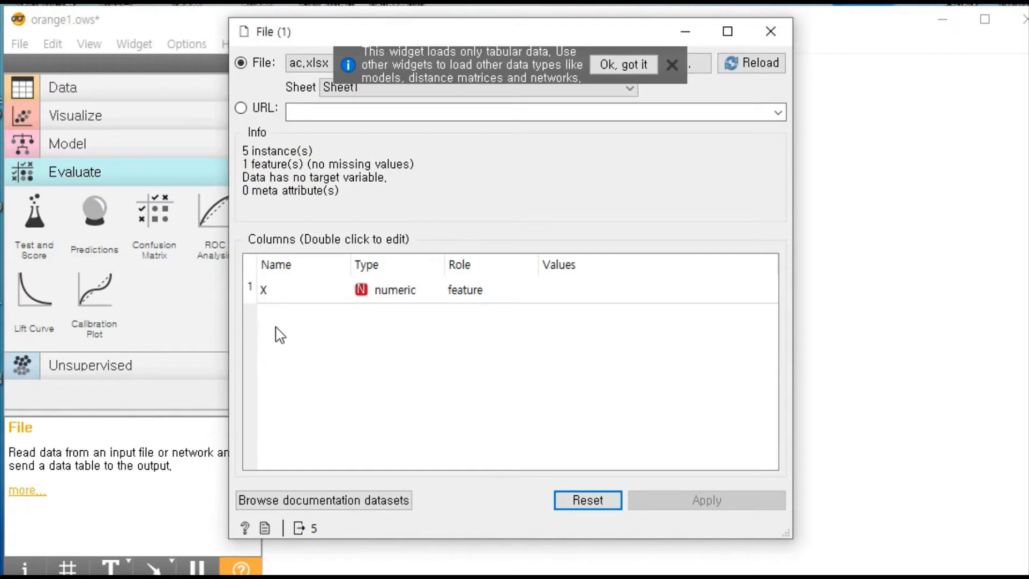
left_click(770, 31)
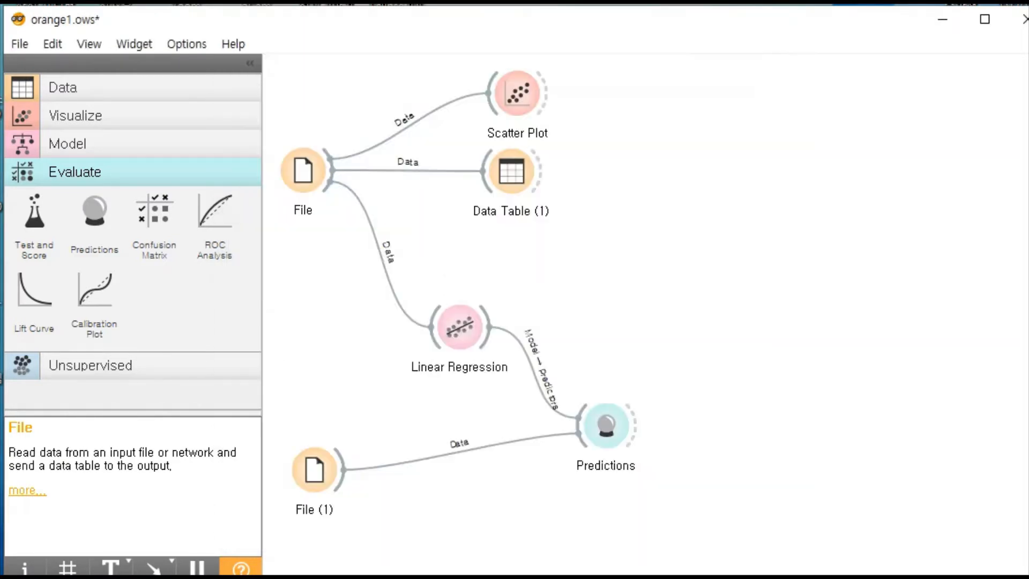
- Switch to Excel and bring up the ac workbook to review its X values, and return to the Orange workflow
key("alt+Tab")
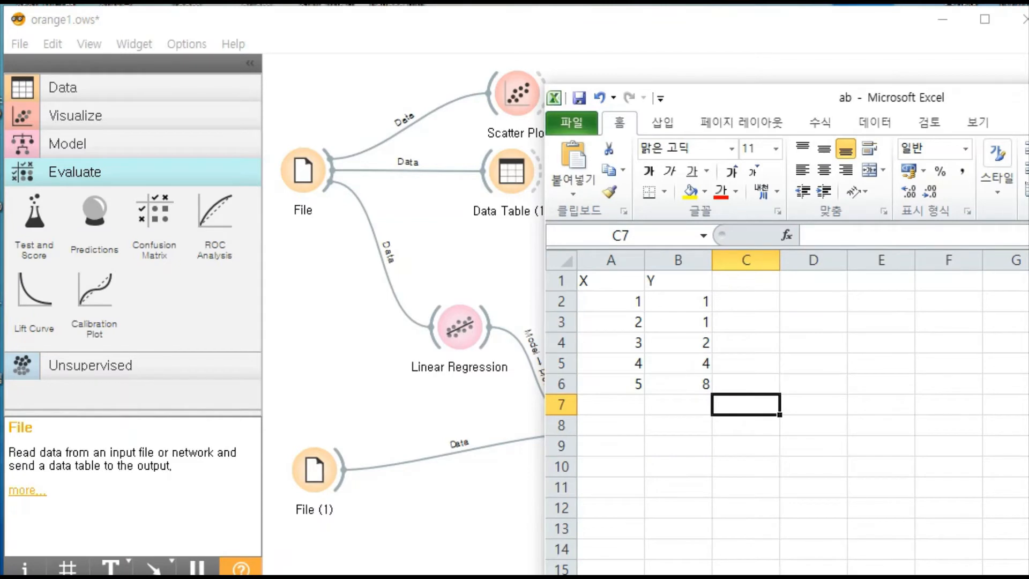
left_click(840, 577)
left_click(900, 552)
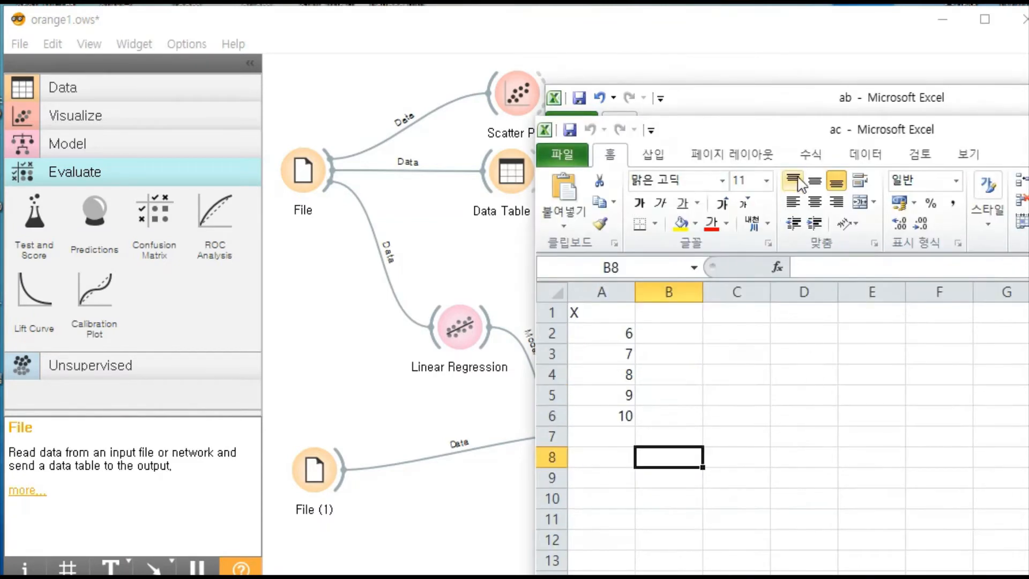
left_click_drag(611, 317, 624, 459)
left_click(688, 464)
left_click(343, 391)
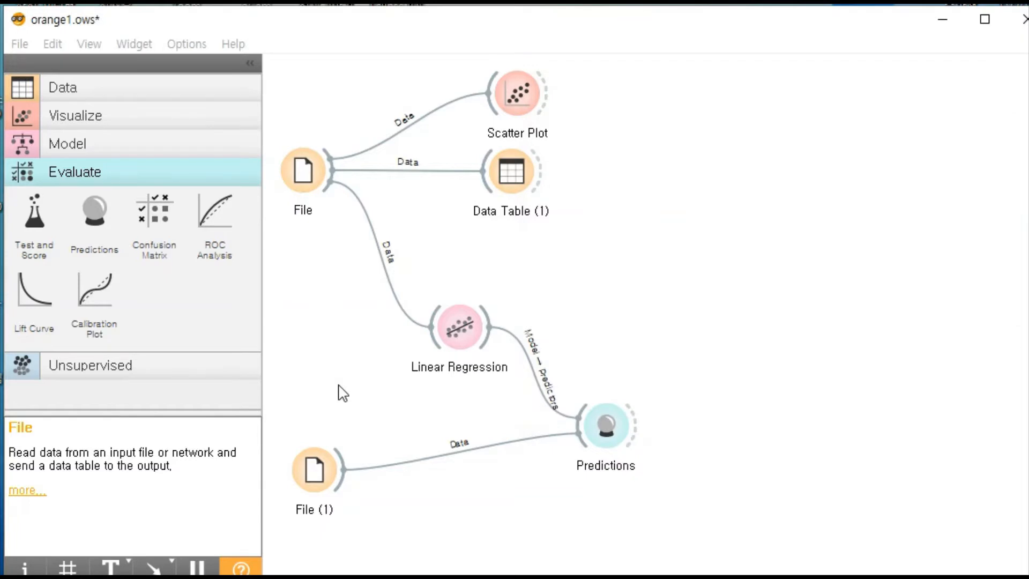
- Open the Predictions widget and compare the Linear Regression predictions with the X values from the ac workbook
double_click(603, 426)
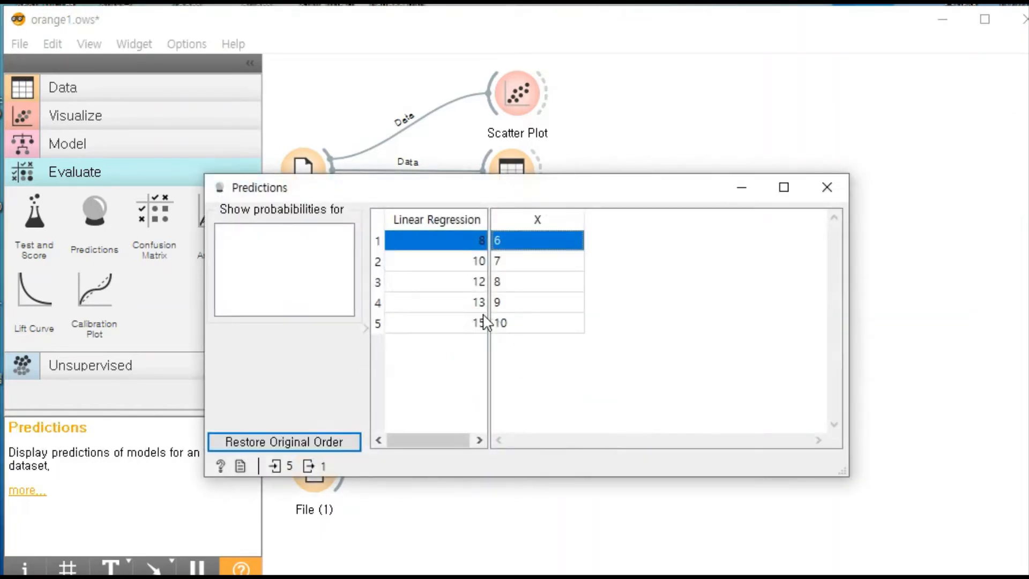
left_click_drag(511, 197, 618, 131)
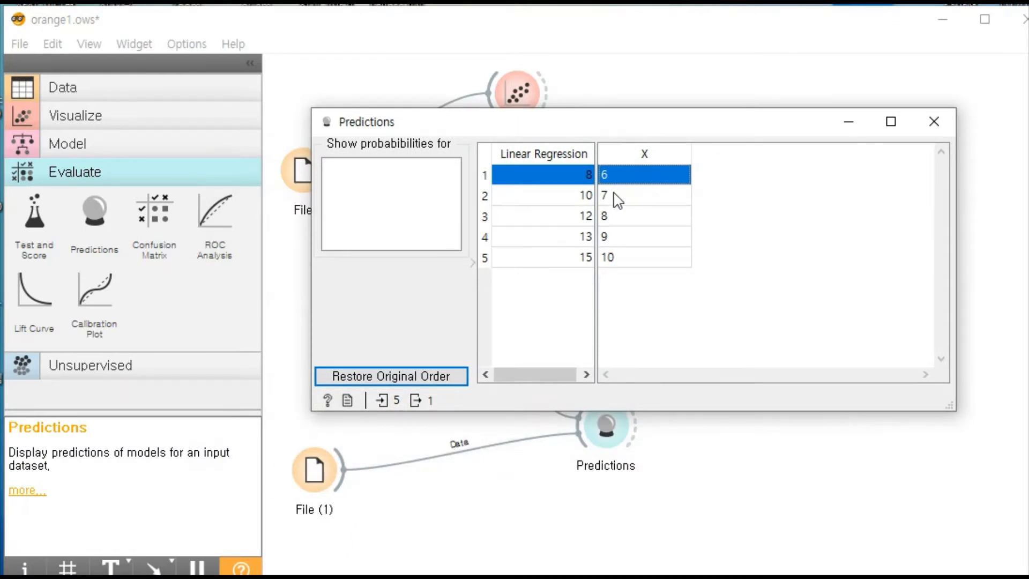
left_click_drag(618, 200, 620, 264)
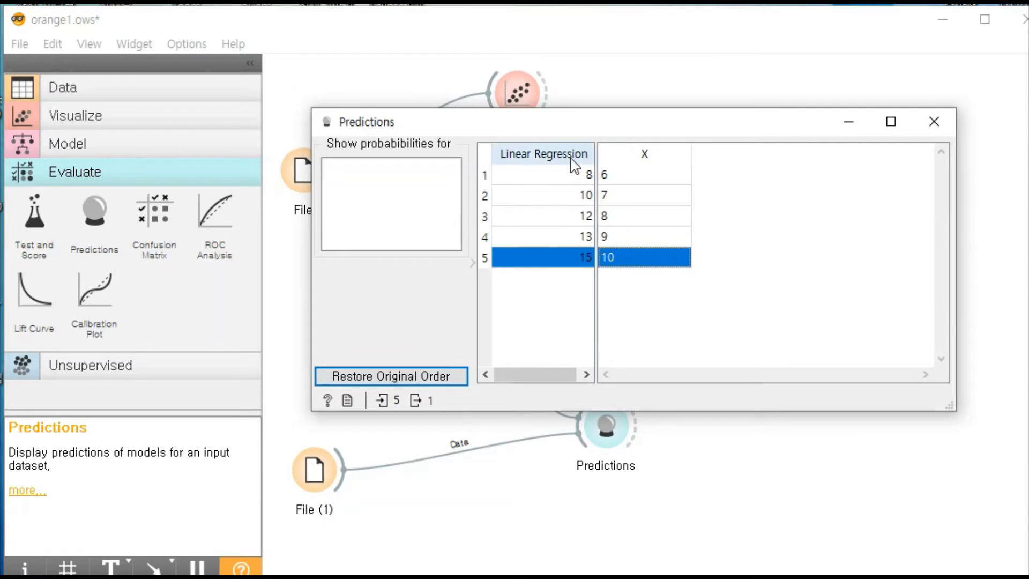
left_click_drag(571, 174, 562, 294)
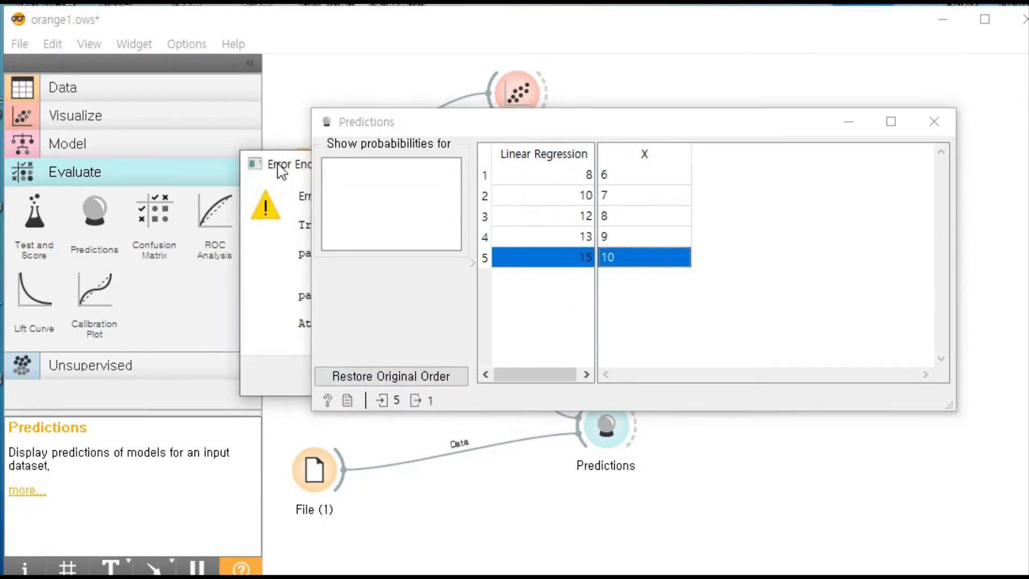
- Move the error report out of the way and dismiss it, and close the Predictions window
left_click_drag(282, 166, 0, 127)
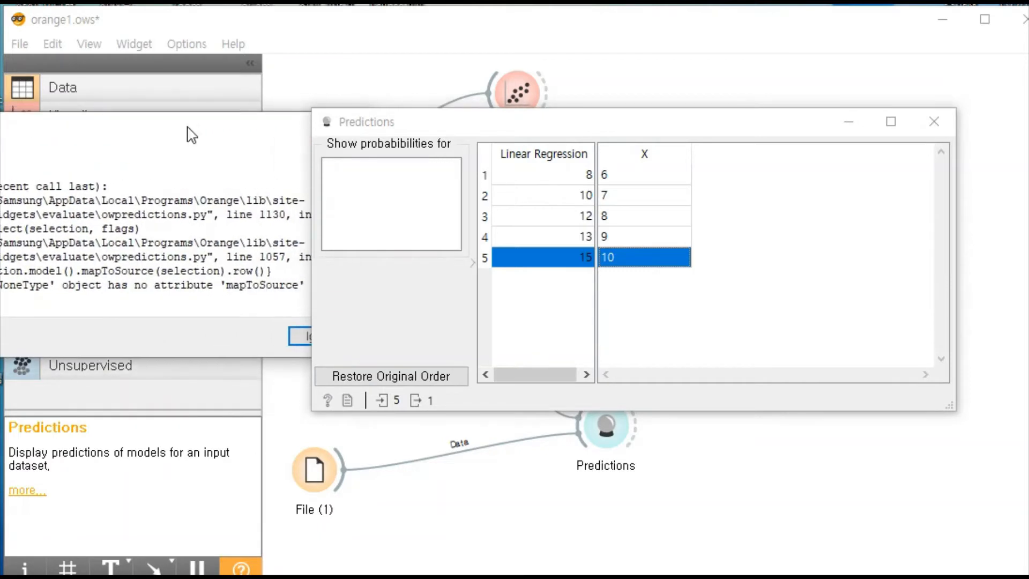
left_click_drag(188, 127, 54, 123)
left_click(219, 120)
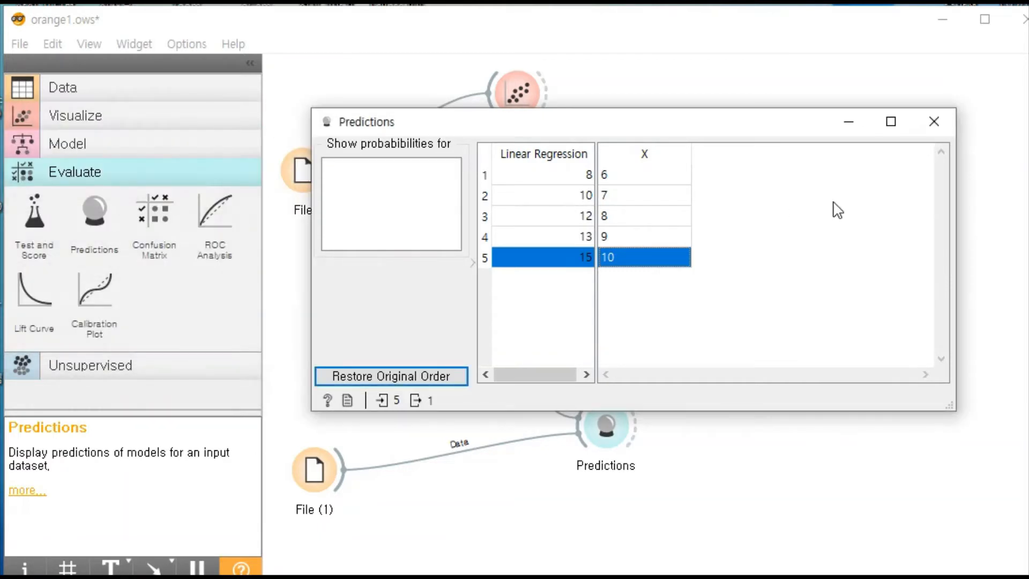
left_click_drag(295, 174, 267, 435)
left_click(740, 426)
left_click(932, 121)
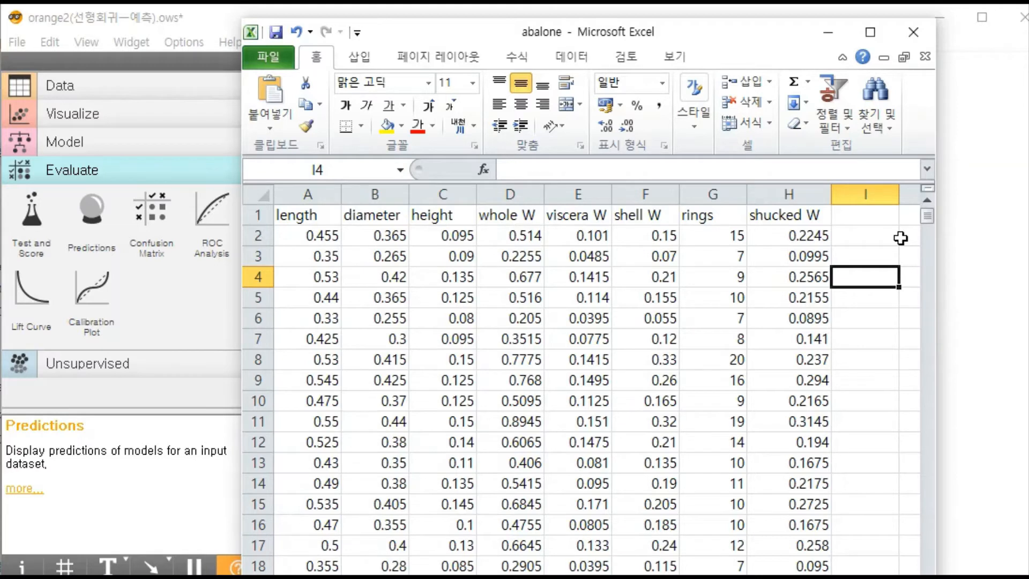
- Review the abalone workbook's headers, covering the input columns from length to rings and the shucked W column
left_click(312, 217)
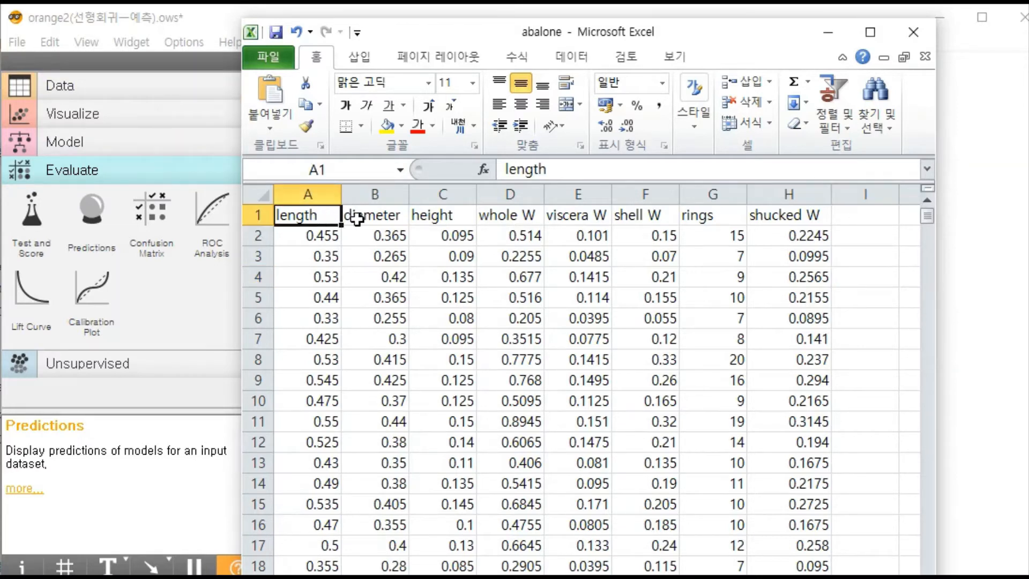
left_click(356, 217)
left_click(455, 216)
left_click(321, 217)
left_click_drag(321, 217, 733, 215)
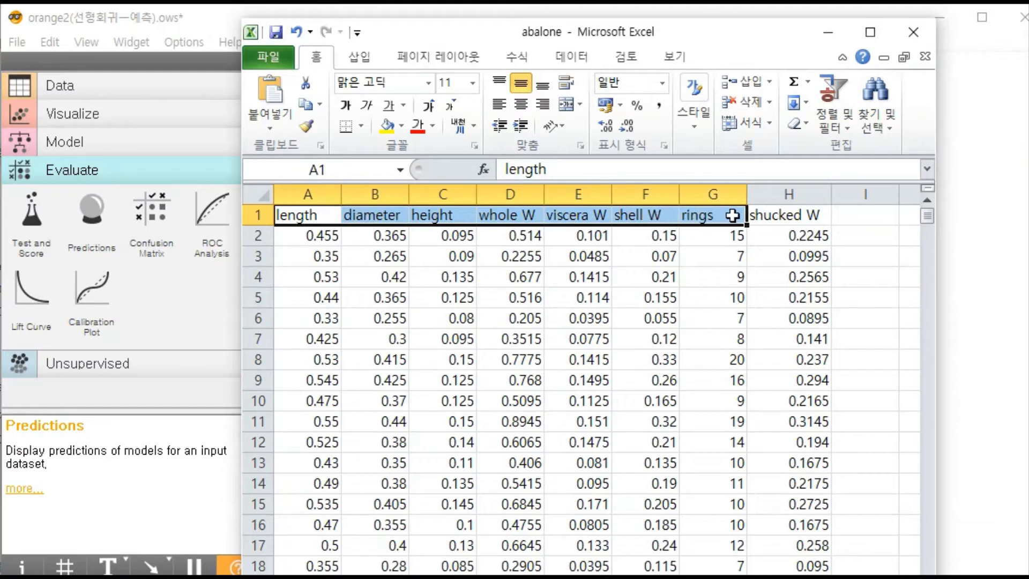
left_click(804, 220)
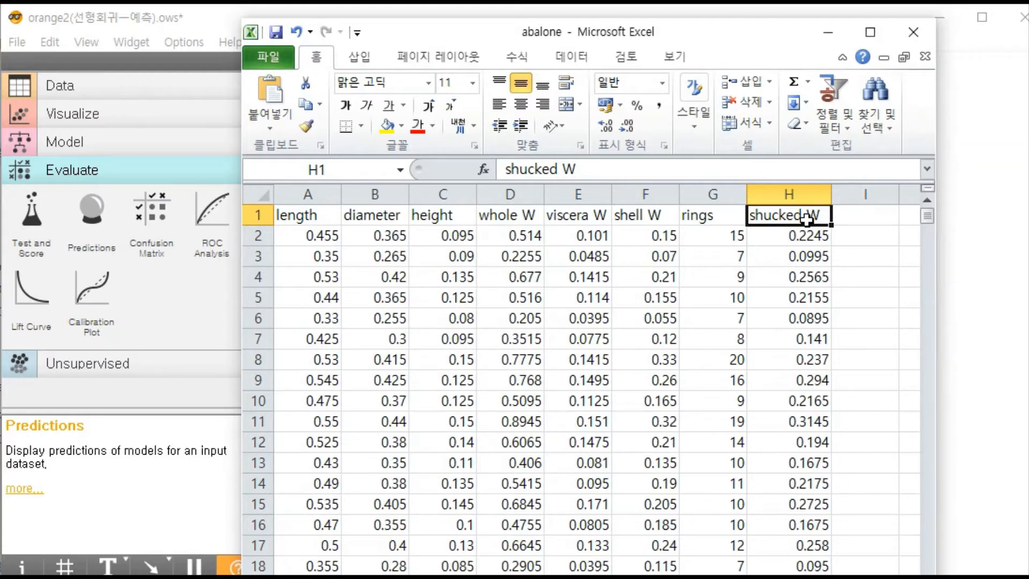
mouse_move(792, 219)
left_mouse_down()
mouse_move(771, 233)
mouse_move(524, 218)
mouse_move(312, 236)
left_mouse_up()
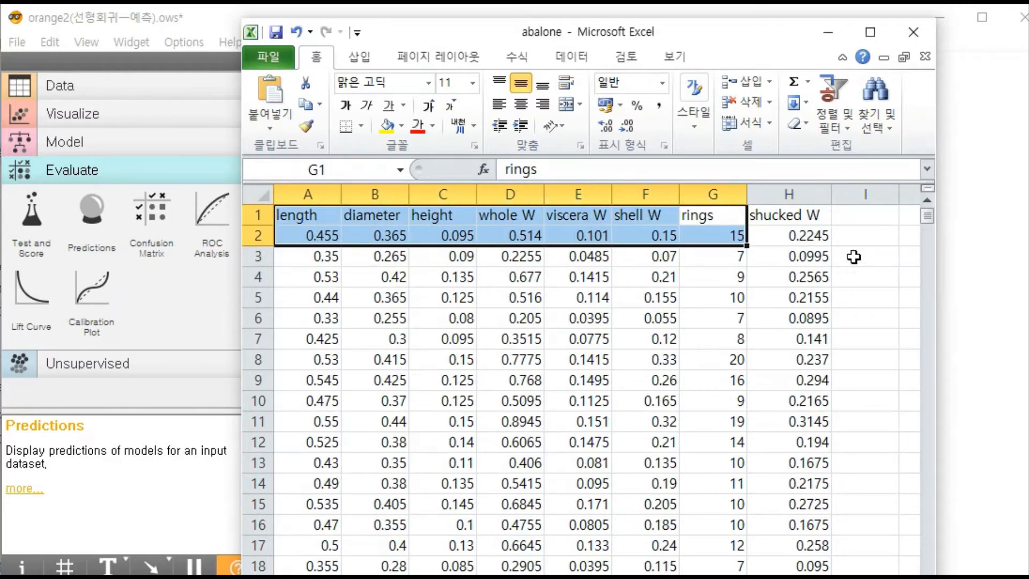
- Move the abalone workbook window aside, select the length header, and minimize the workbook to view the orange2 workflow
mouse_move(926, 215)
left_mouse_down()
mouse_move(928, 435)
mouse_move(926, 215)
left_mouse_up()
left_click_drag(394, 38, 509, 18)
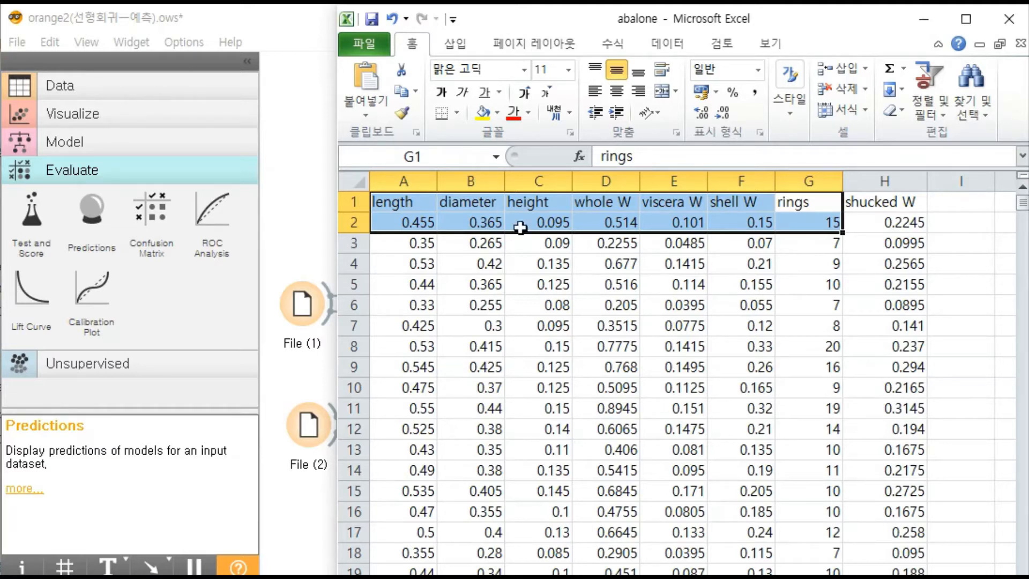
left_click(412, 204)
left_click(938, 20)
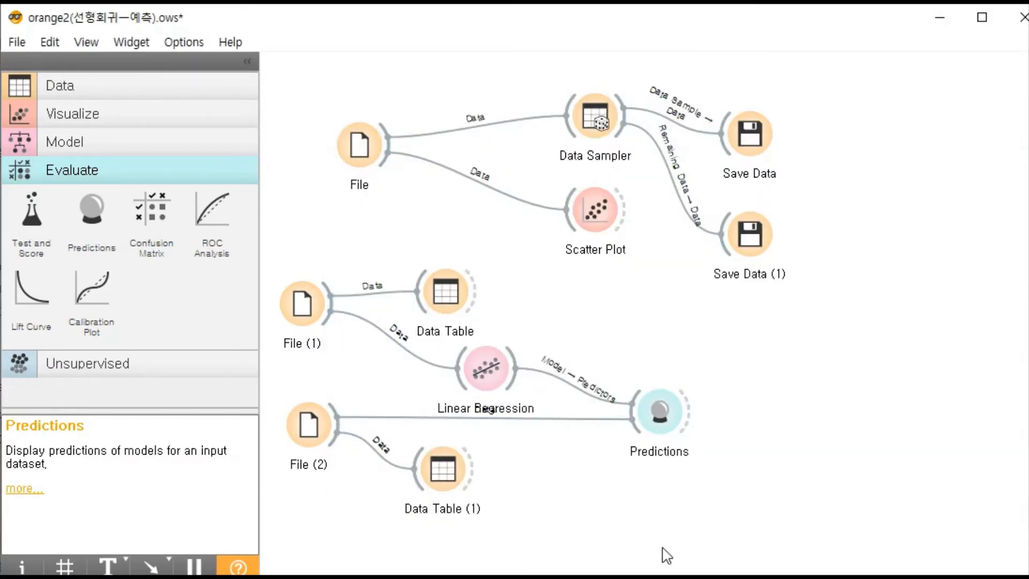
key("alt+Tab")
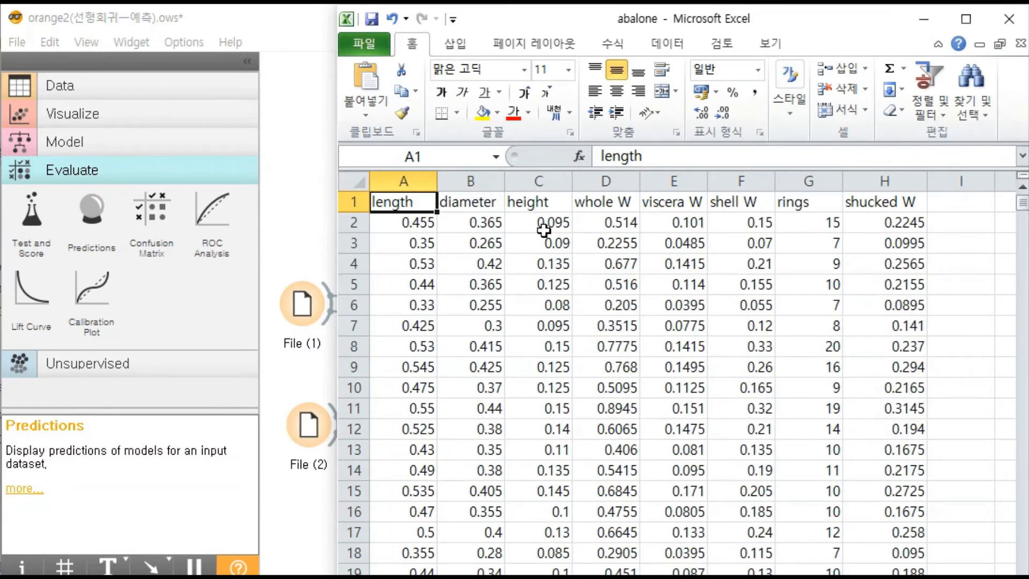
left_click(923, 20)
- Open the File widget to review the types and roles of the abalone.csv columns down to shucked W, and close it
left_click_drag(357, 153, 315, 133)
double_click(314, 129)
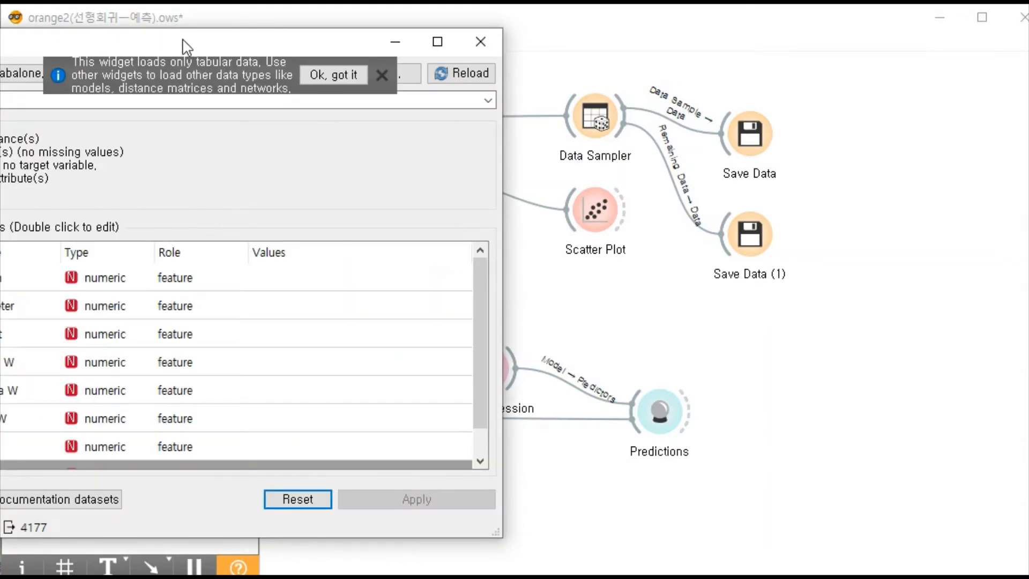
left_click_drag(182, 40, 434, 65)
left_click(602, 96)
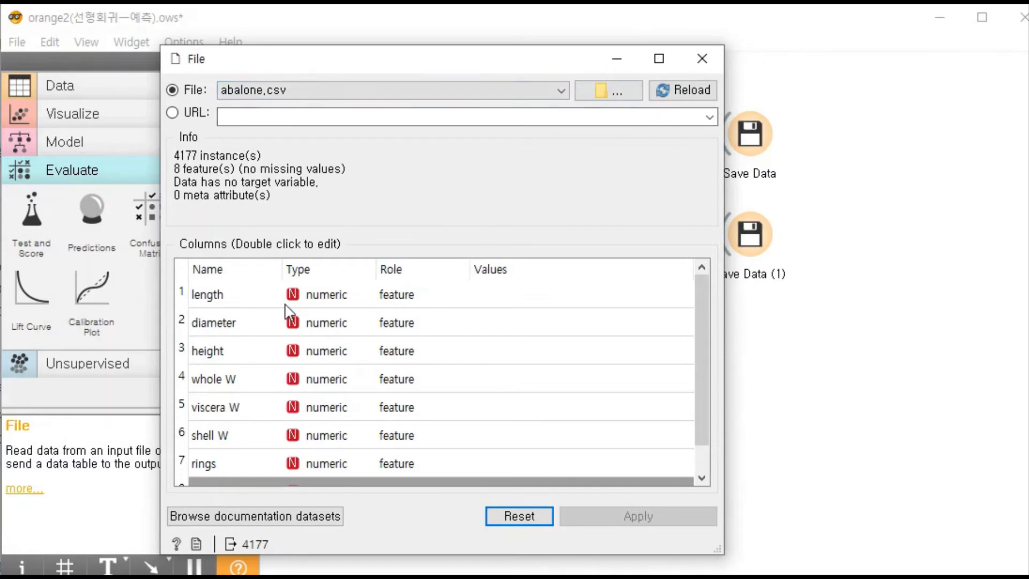
scroll(342, 313, "down", 1)
scroll(370, 316, "up", 1)
scroll(396, 305, "down", 1)
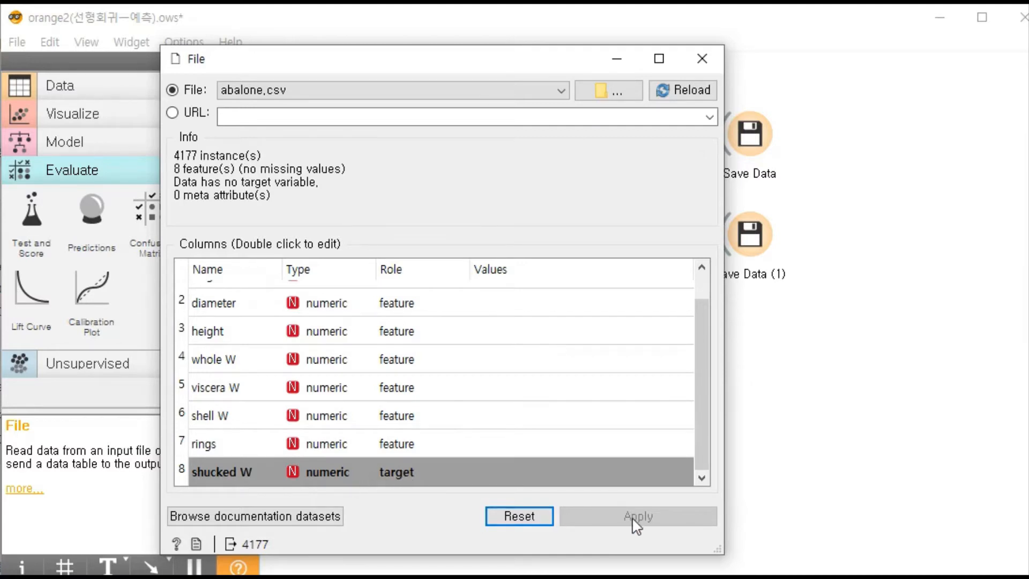
left_click(712, 59)
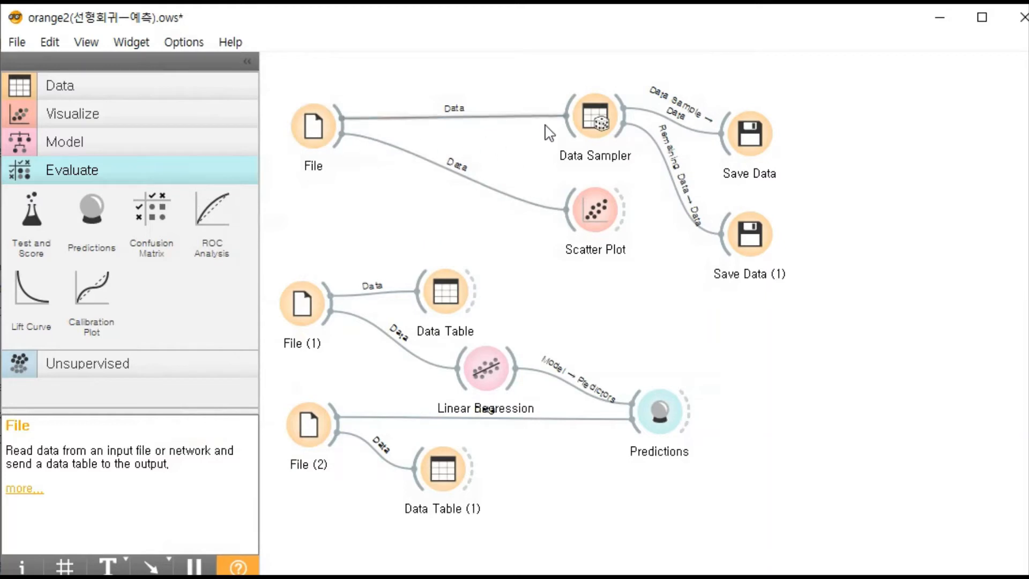
- Adjust the File widget's position, move Scatter Plot closer to it, and view the plot of shucked W against shell W
left_click_drag(314, 132, 304, 144)
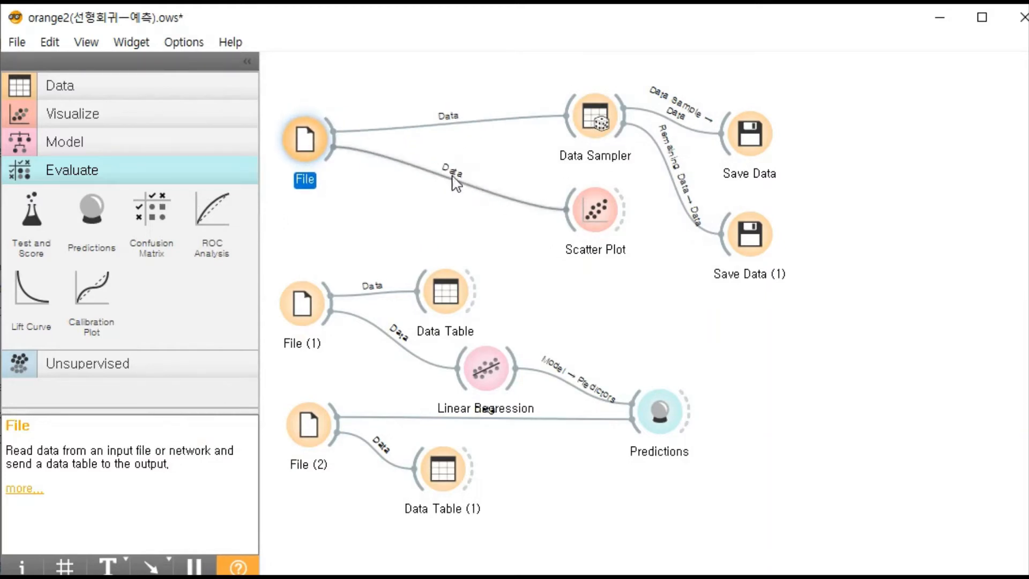
left_click(576, 212)
left_click_drag(537, 211, 469, 208)
double_click(468, 207)
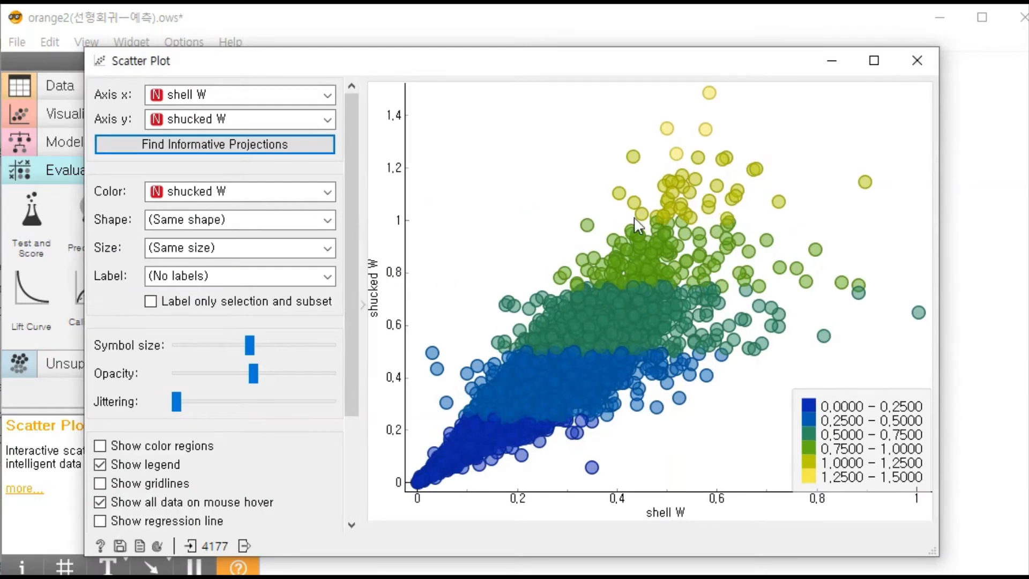
left_click(917, 60)
- Move Data Sampler closer to the File widget, and open it to review its 70% fixed proportion sampling
left_click(585, 137)
left_click_drag(582, 134, 521, 143)
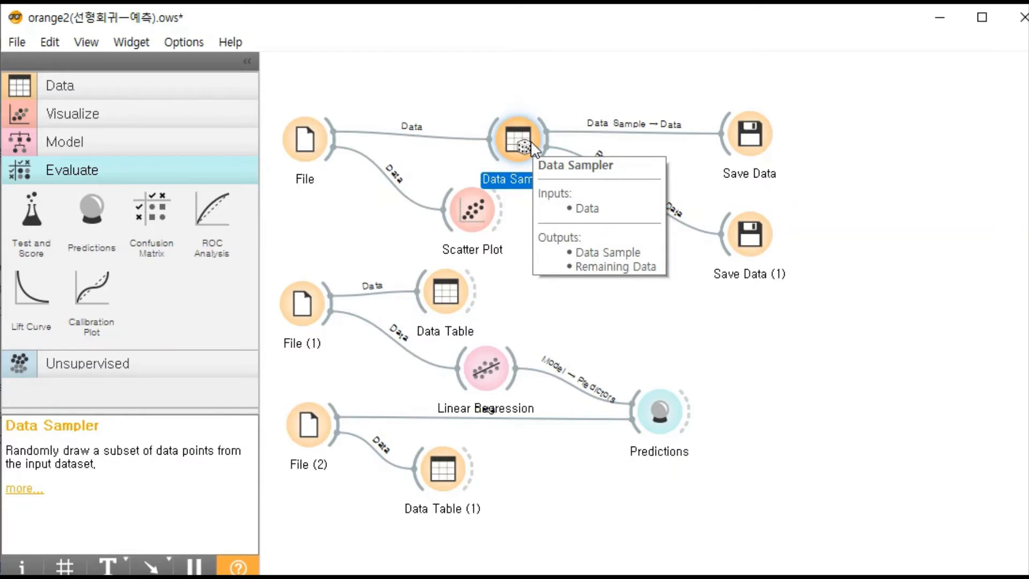
left_click(531, 88)
double_click(514, 141)
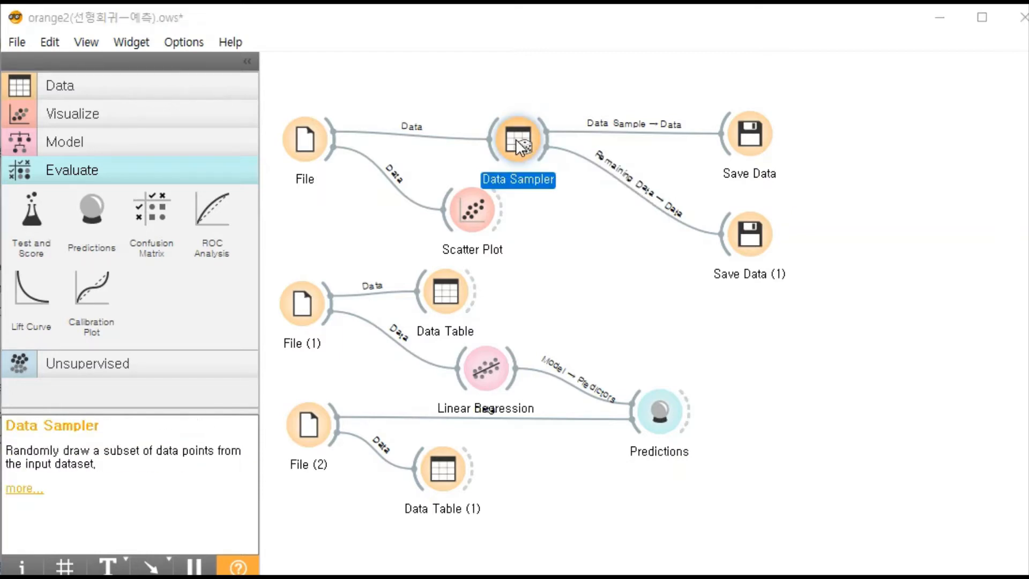
left_click_drag(49, 6, 428, 107)
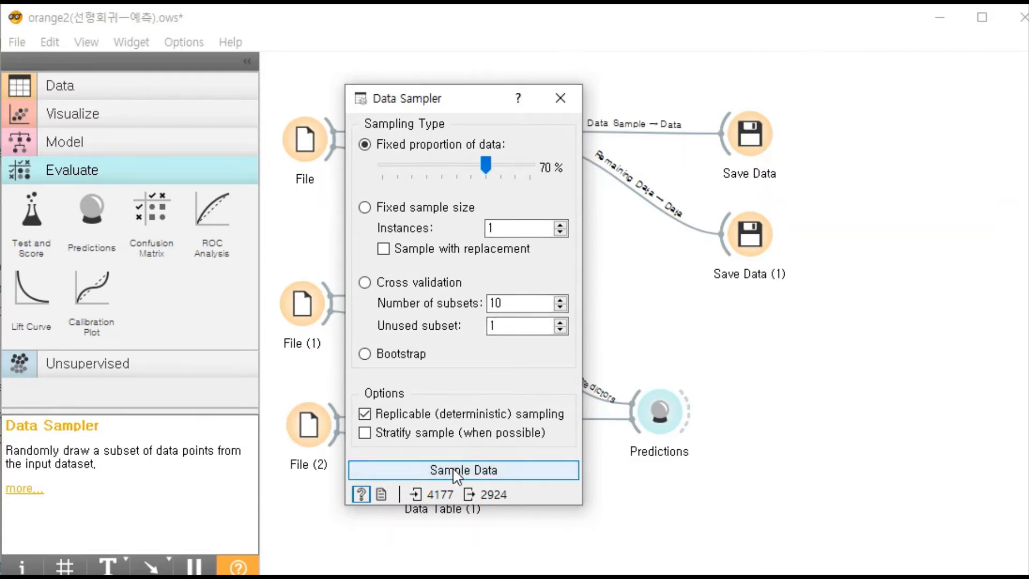
left_click(560, 98)
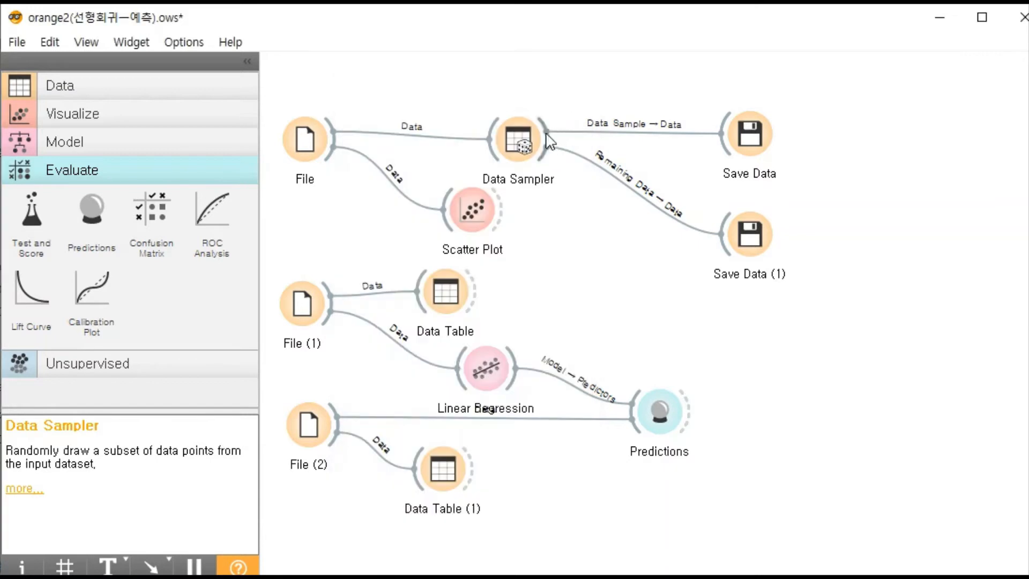
- Expand the Data category to show Save Data, and review the Save Data widget's abalone_train.tab save options without changing them
left_click(73, 92)
left_click_drag(249, 148, 252, 285)
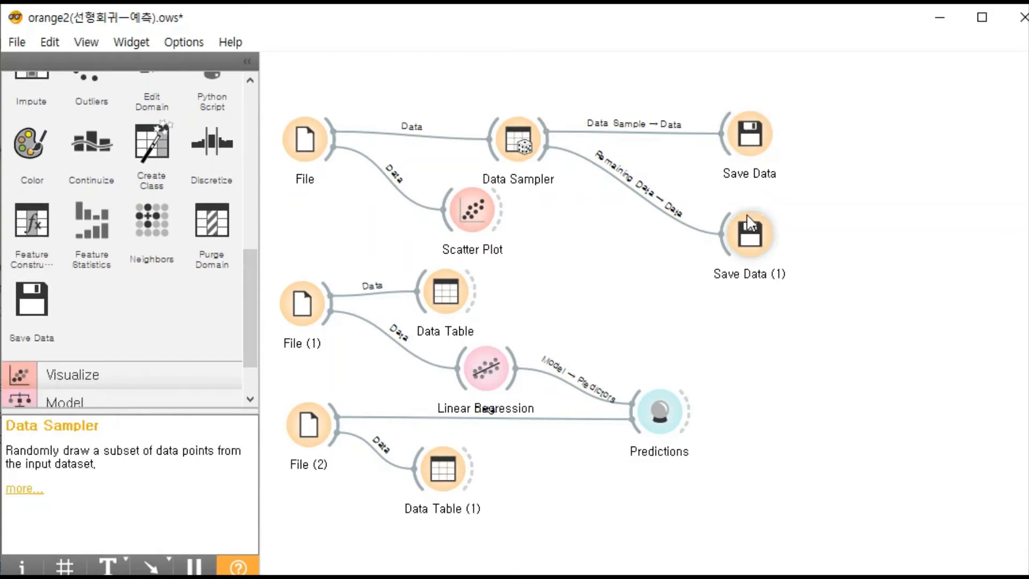
double_click(750, 136)
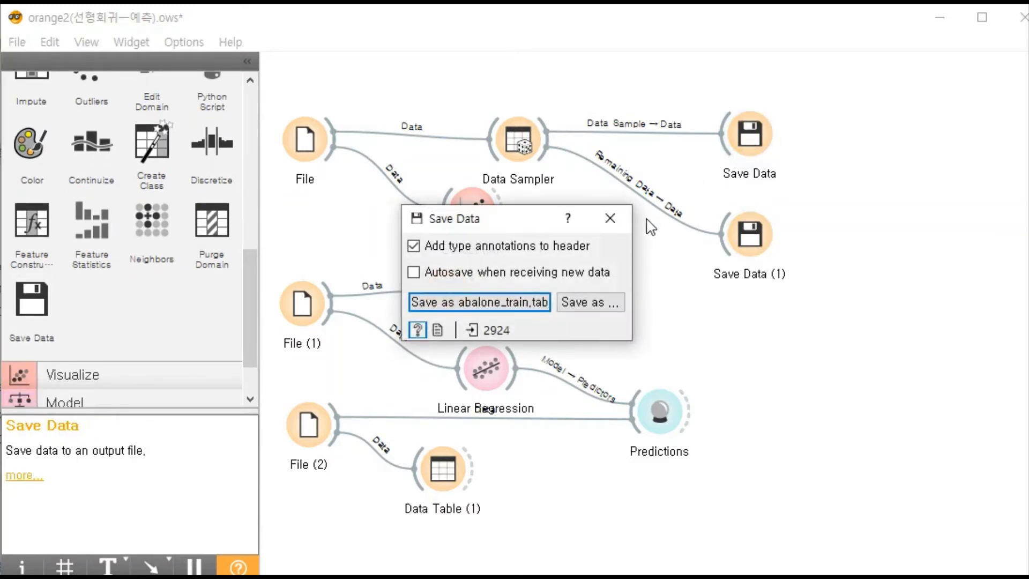
left_click(614, 215)
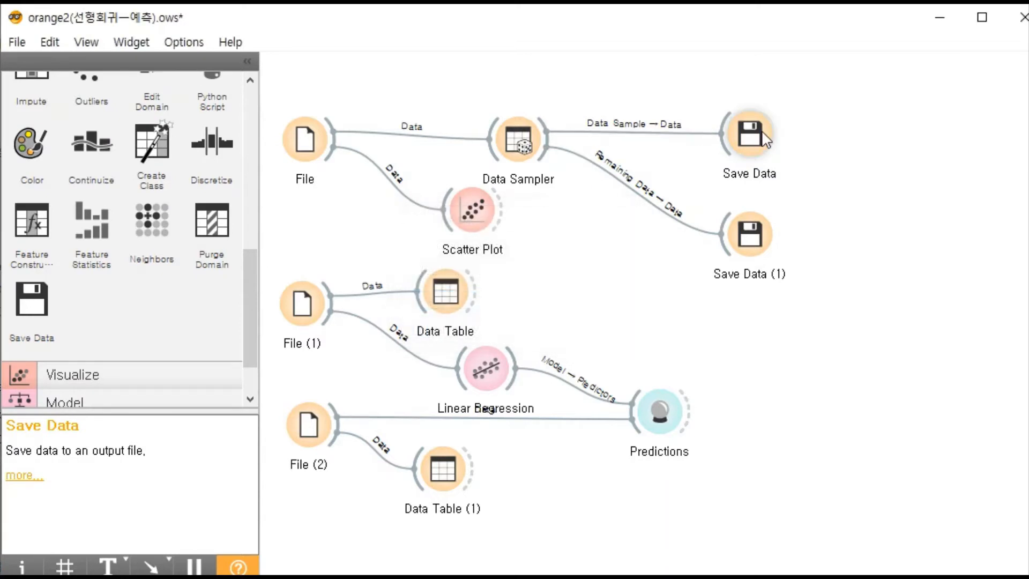
double_click(724, 177)
double_click(746, 144)
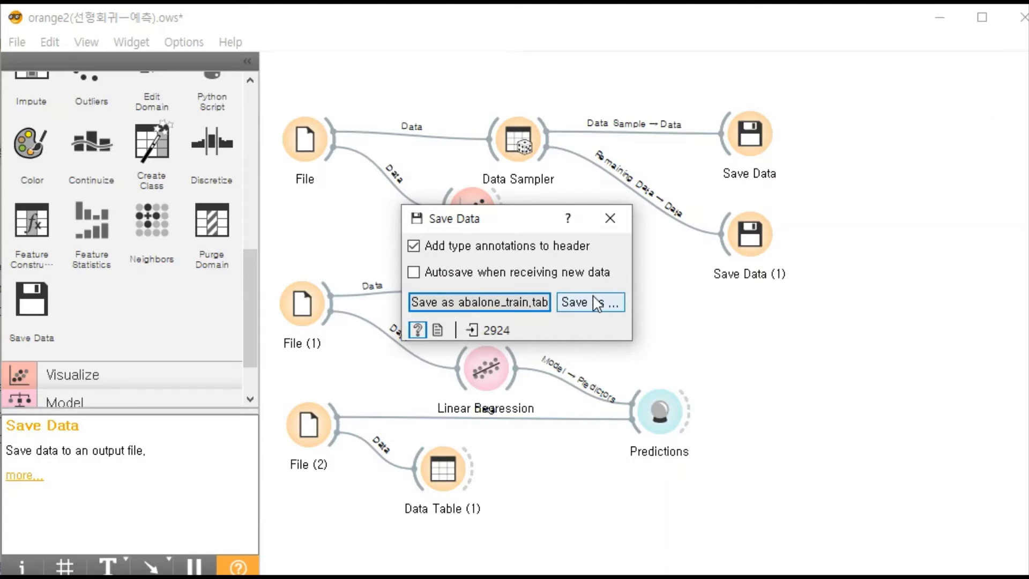
left_click(609, 218)
- Move Save Data (1) slightly higher on the canvas, and recheck the Data Sampler's fixed proportion setting
left_click_drag(751, 230, 742, 215)
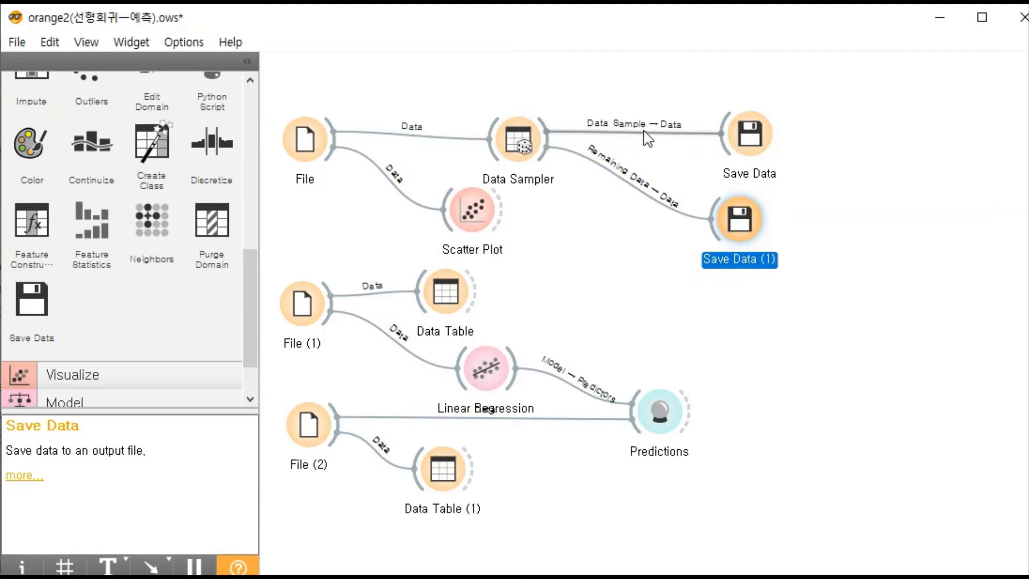
double_click(522, 131)
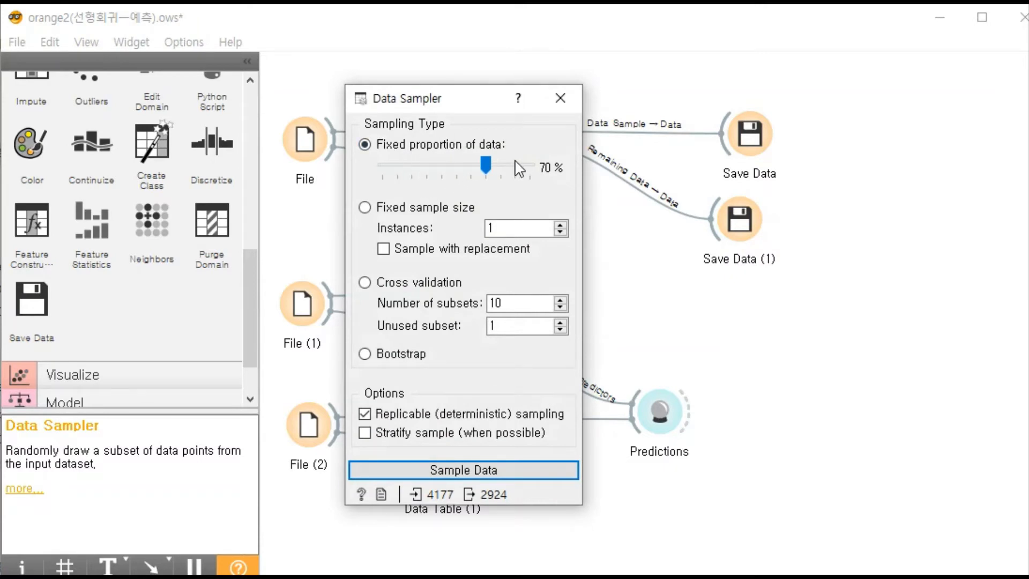
left_click(560, 98)
- Review the link between Data Sampler and Save Data, keeping Data Sample connected to Data
left_click(613, 132)
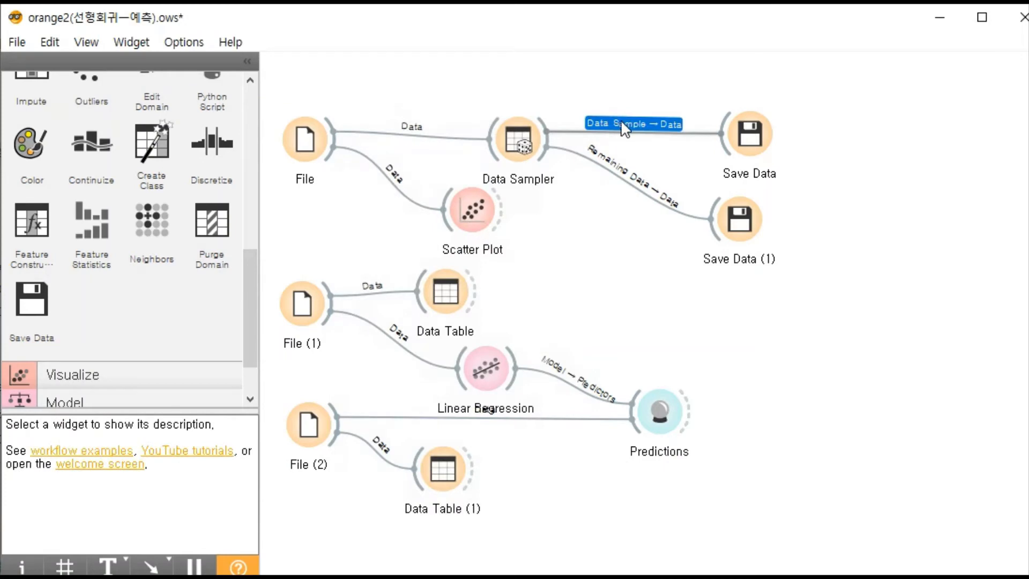
double_click(622, 128)
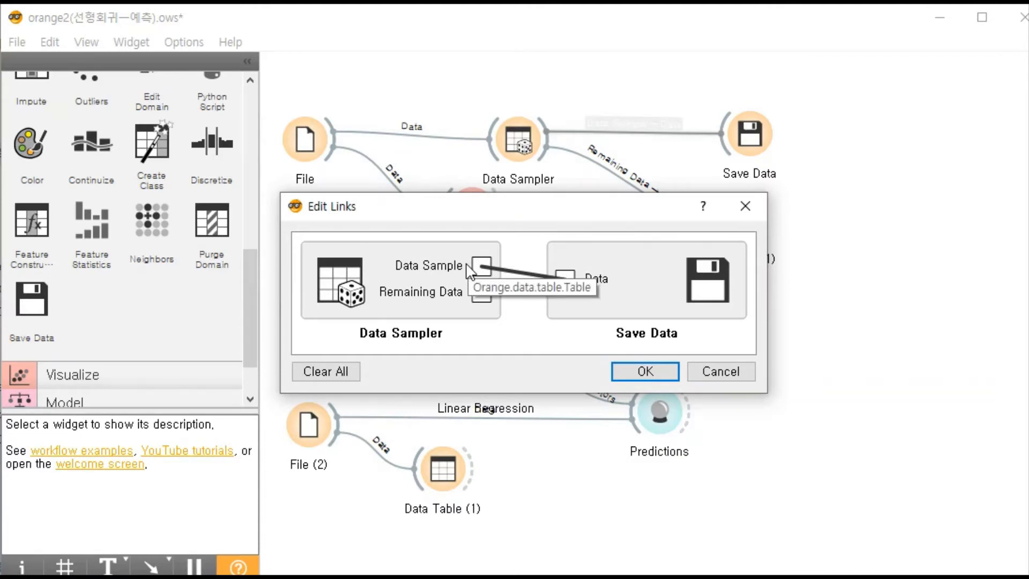
left_click_drag(548, 215, 608, 239)
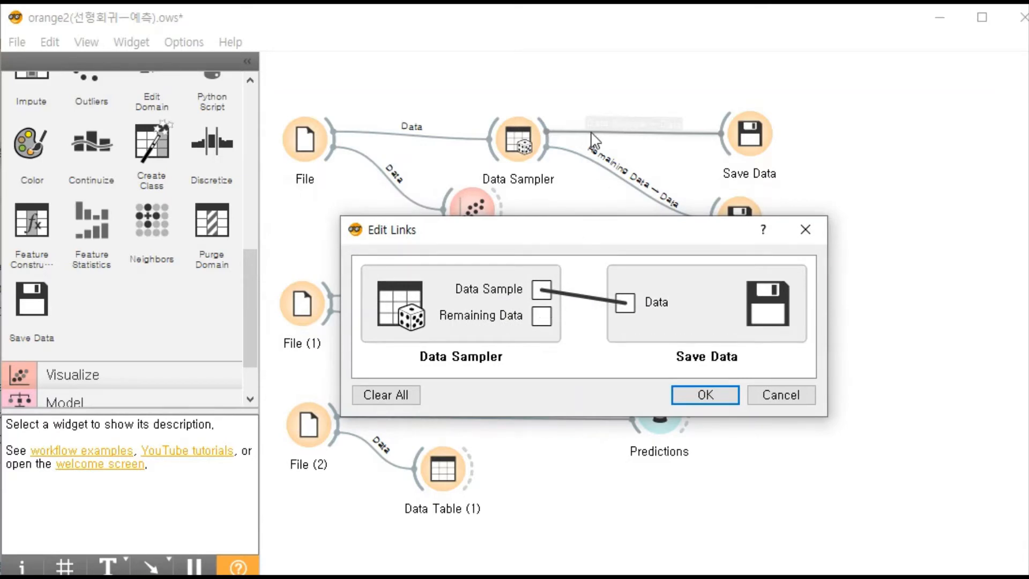
left_click_drag(541, 289, 624, 303)
left_click(705, 395)
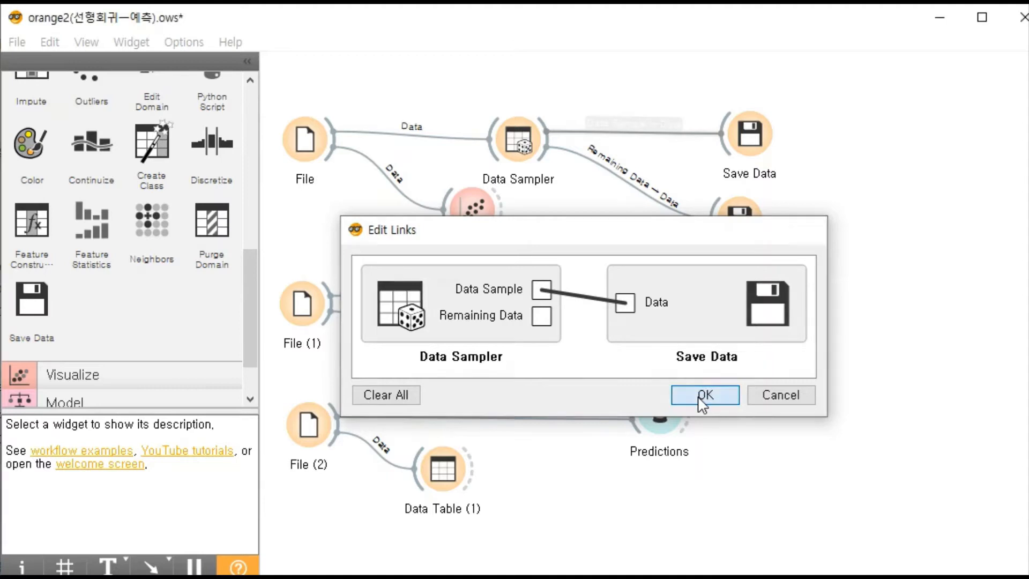
- Review the link from Remaining Data to Save Data (1), and check that widget's abalone_test.tab save options
left_click(630, 175)
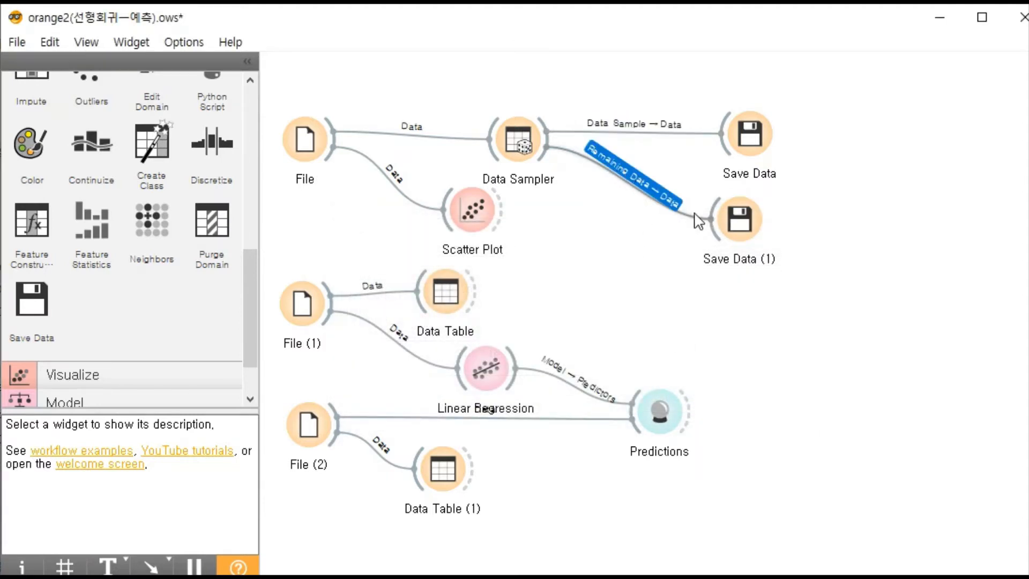
double_click(648, 191)
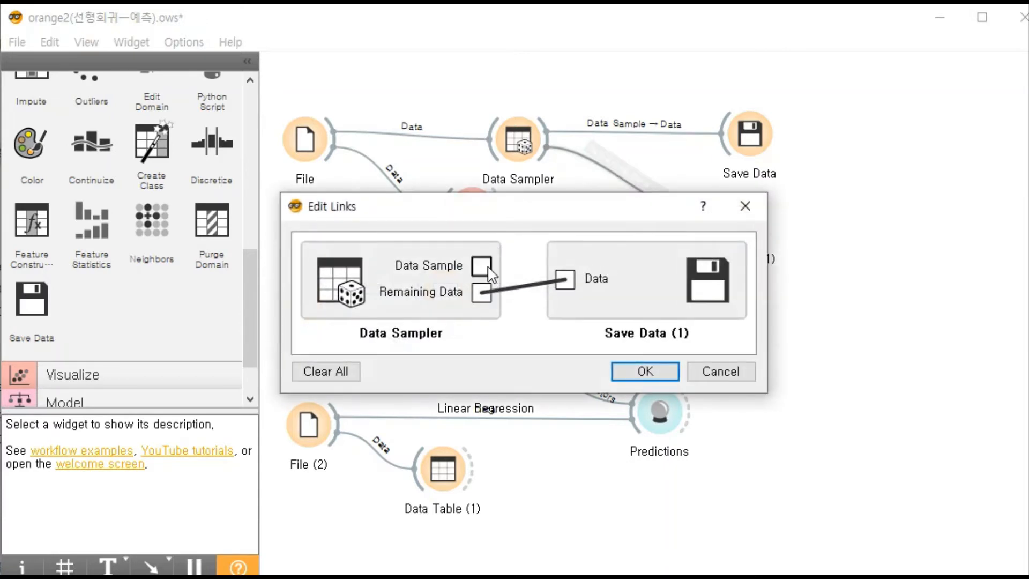
left_click(496, 293)
left_click_drag(484, 294, 566, 292)
left_click(621, 371)
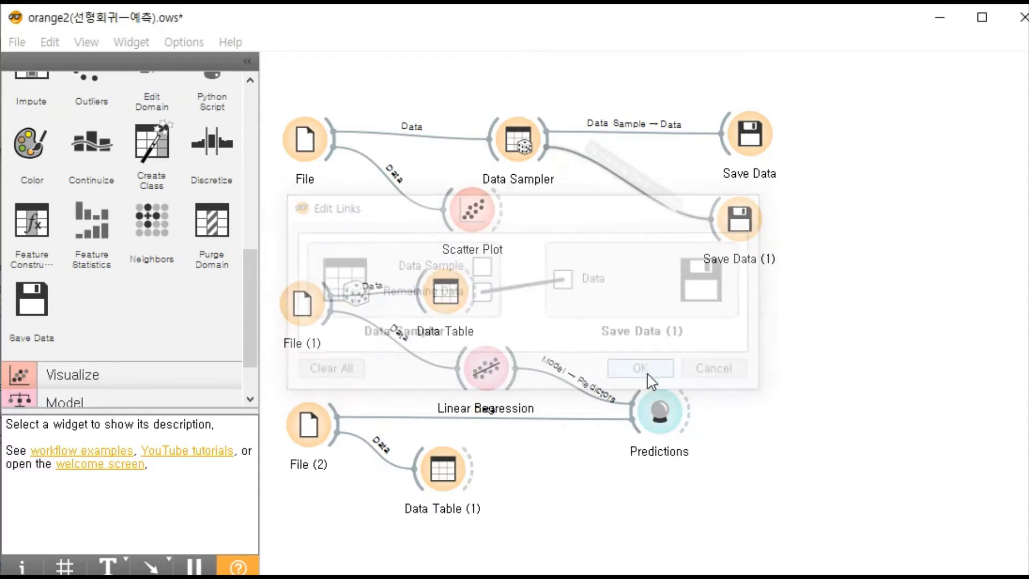
double_click(744, 229)
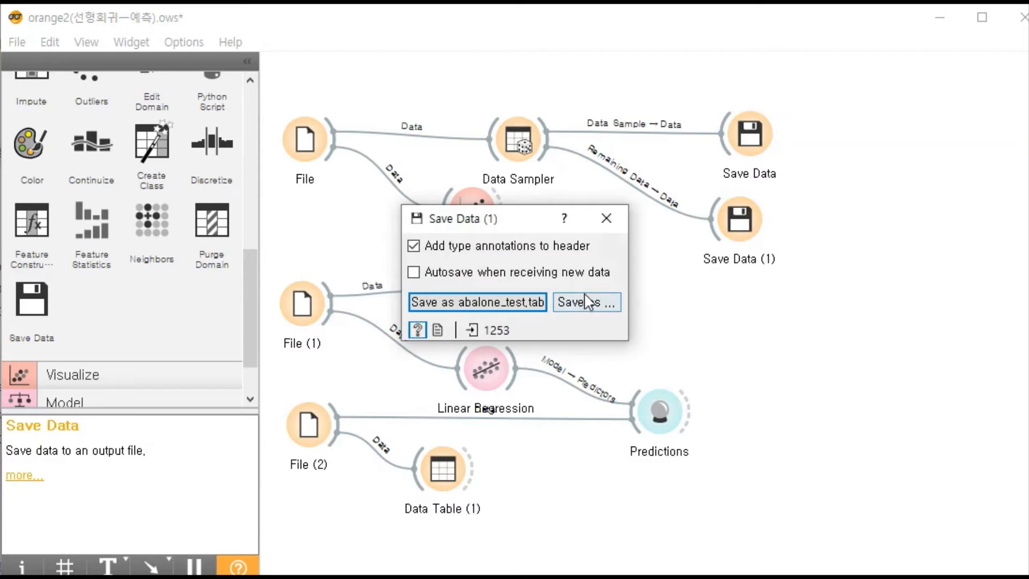
left_click(607, 216)
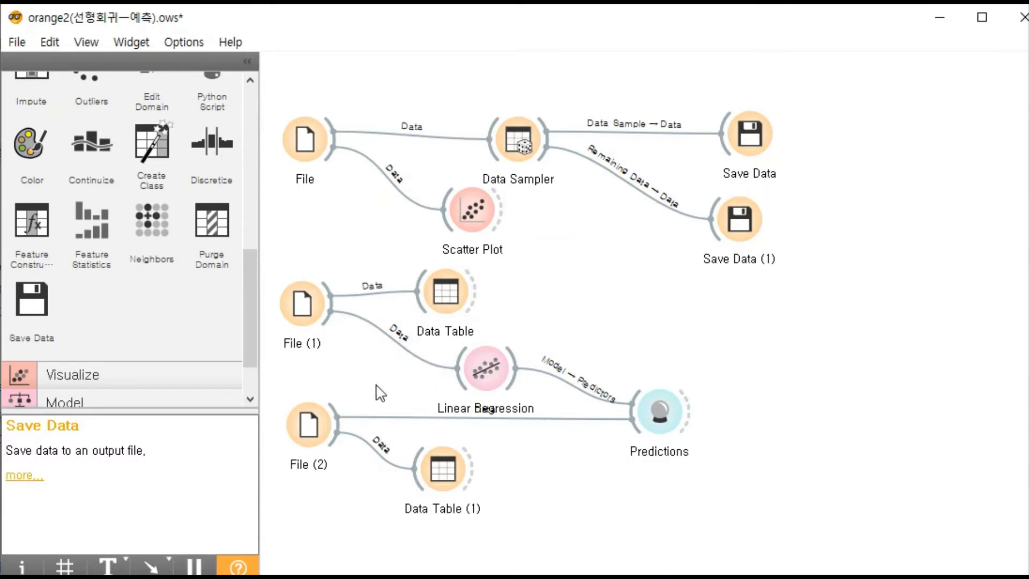
- Move File (2) and File (1) slightly lower on the canvas to space out the training and prediction workflow
left_click_drag(324, 429, 316, 453)
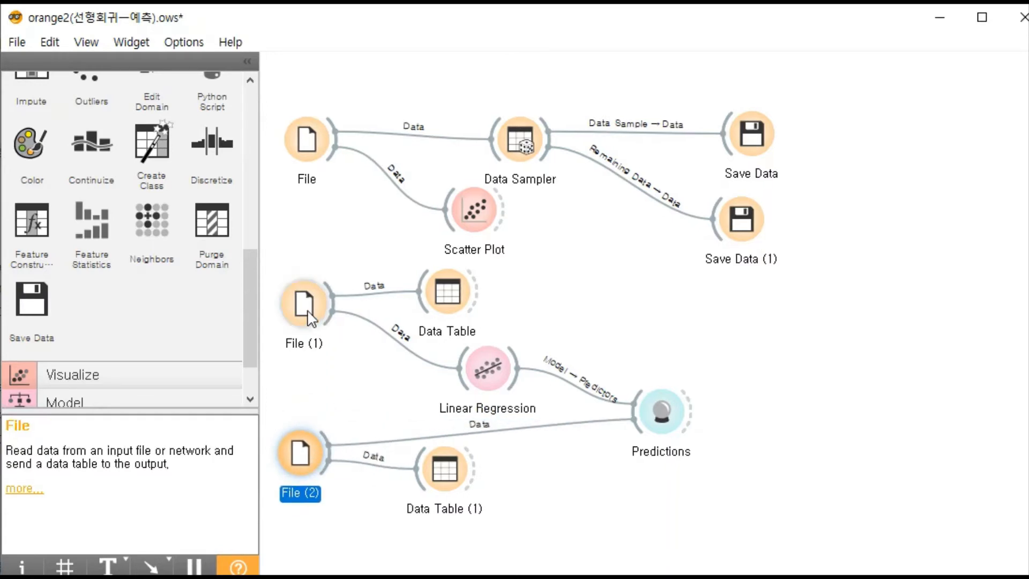
left_click_drag(308, 317, 305, 357)
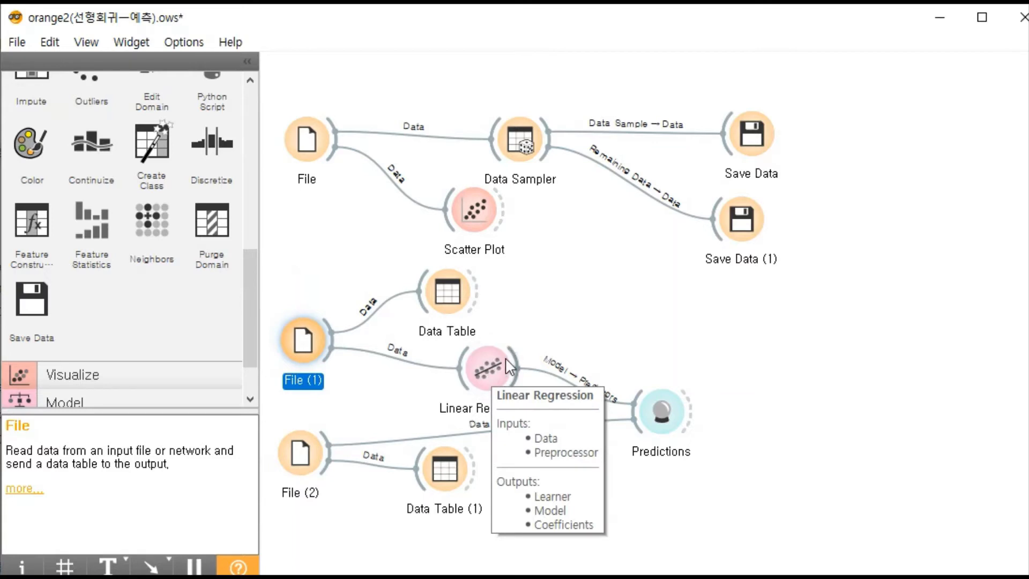
mouse_move(500, 375)
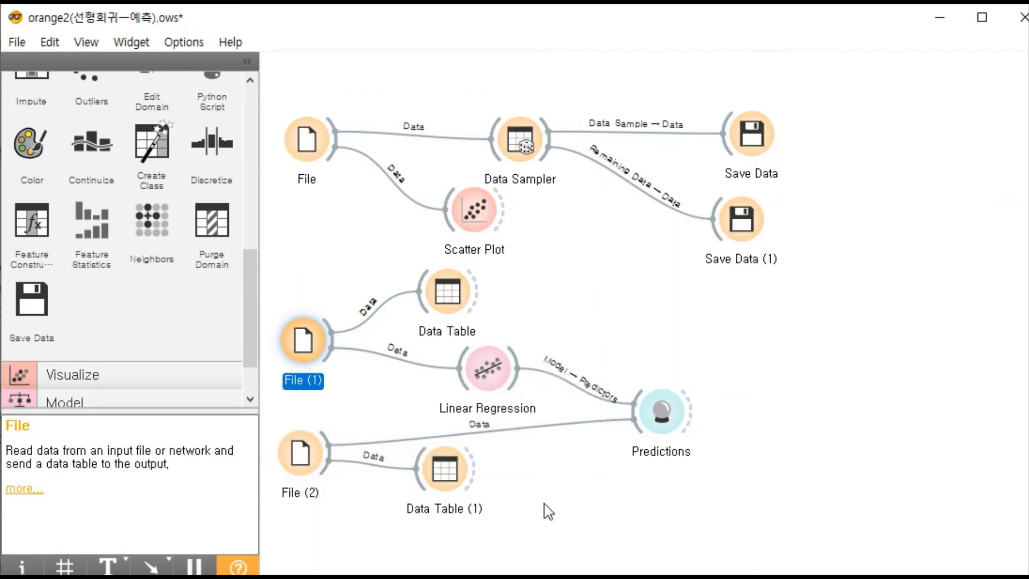
mouse_move(656, 429)
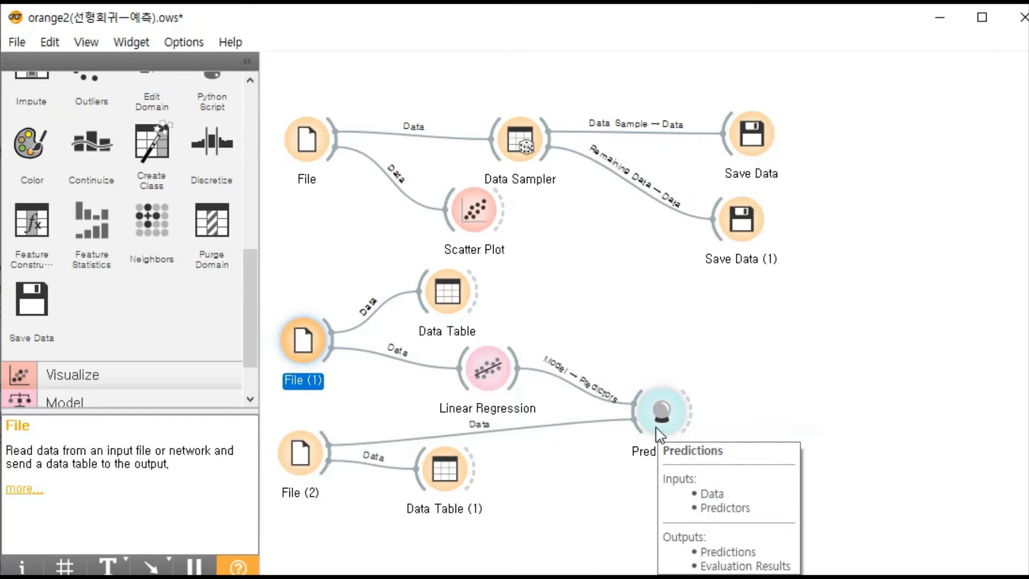
- Open File (1) to review the abalone_train.tab columns and their roles, including the shucked W target
mouse_move(303, 341)
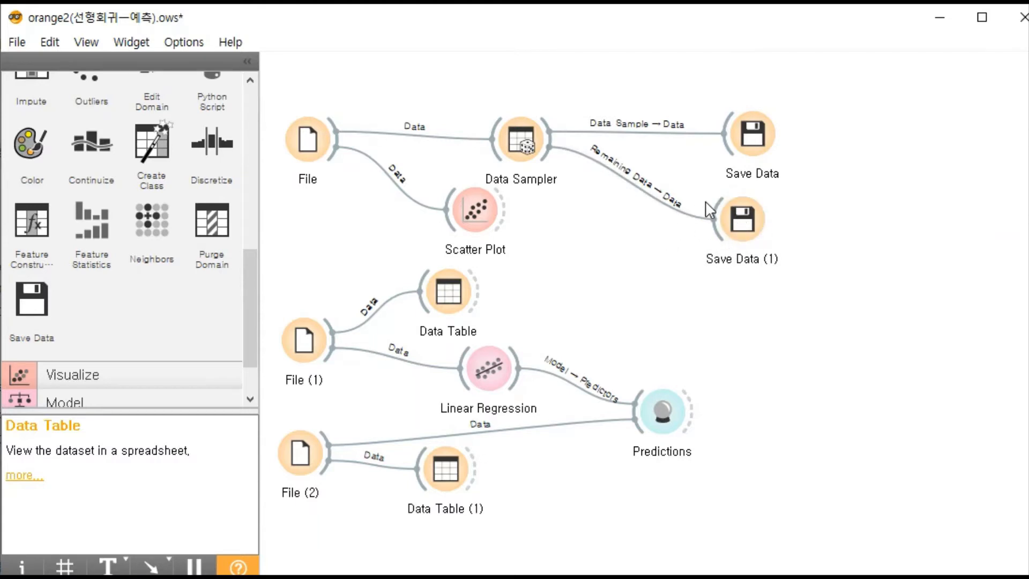
double_click(304, 340)
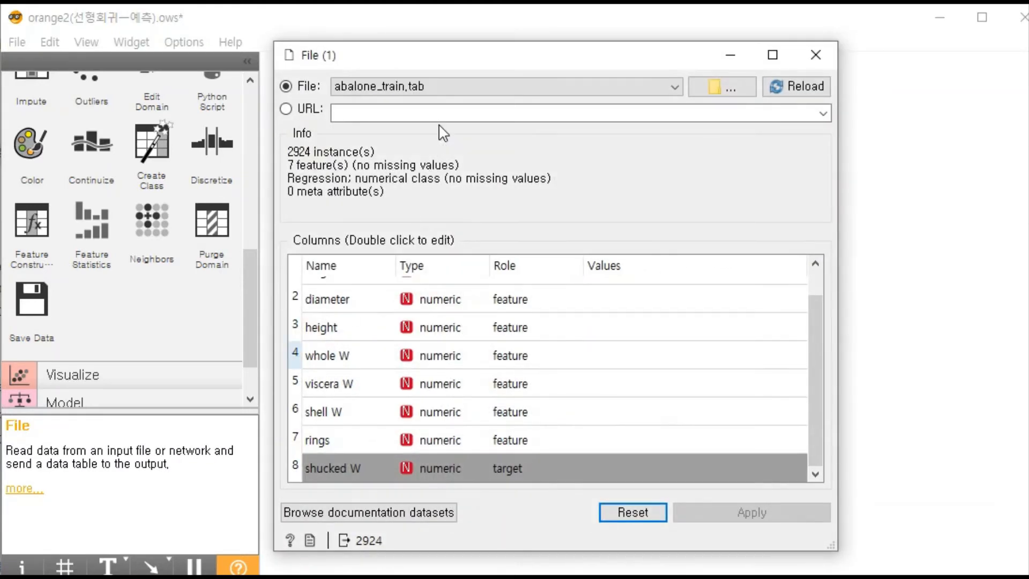
left_click_drag(440, 55, 573, 58)
scroll(687, 336, "up", 1)
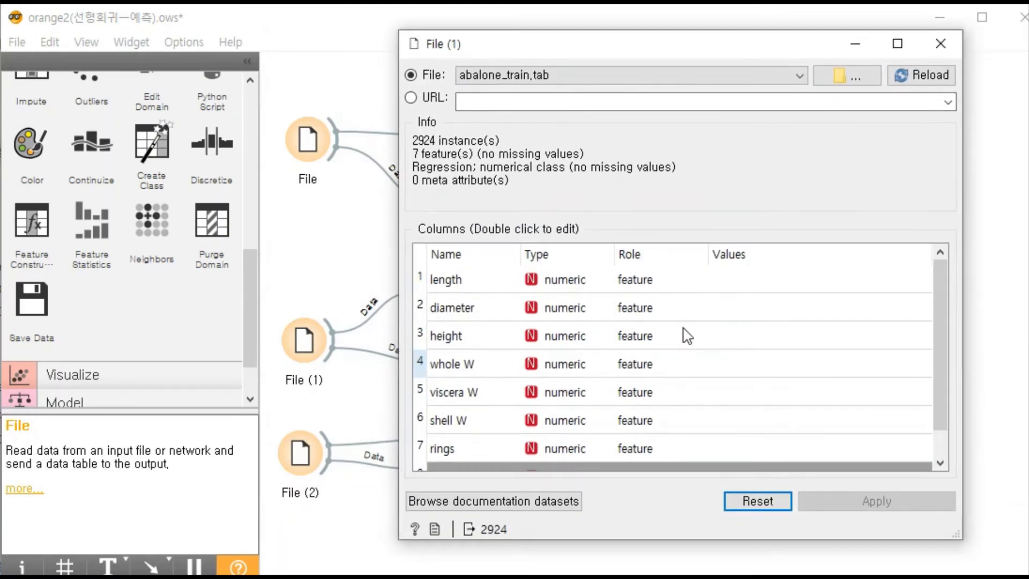
scroll(650, 350, "down", 1)
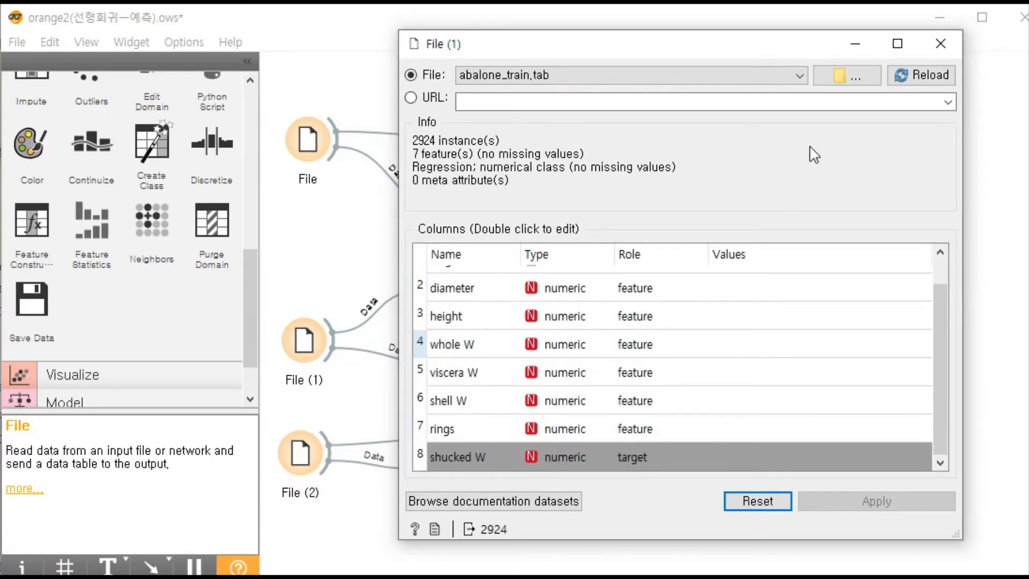
left_click(939, 43)
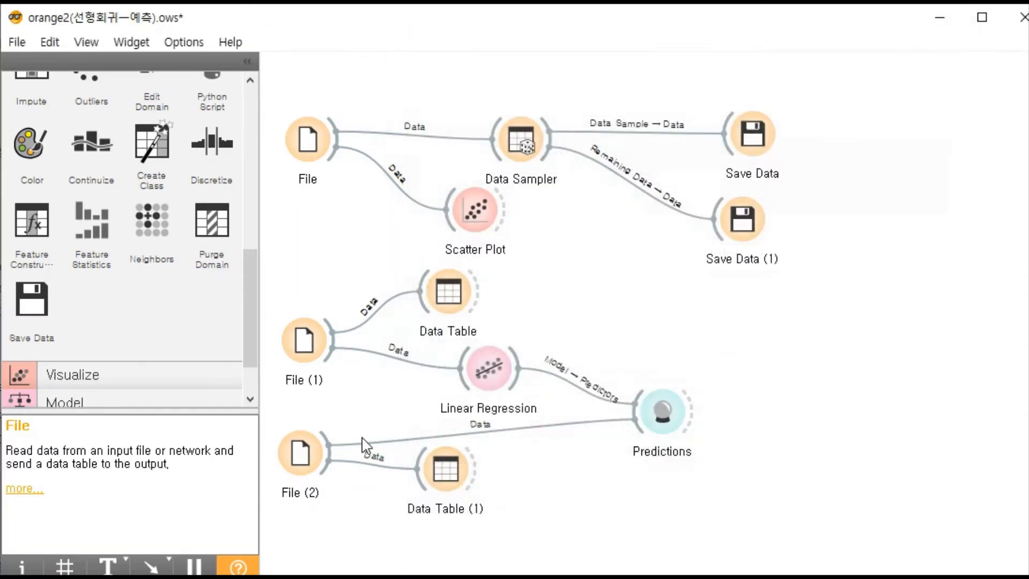
- Open File (2) to review the abalone_test.tab columns and their feature and target roles
double_click(300, 453)
left_click_drag(489, 80, 524, 61)
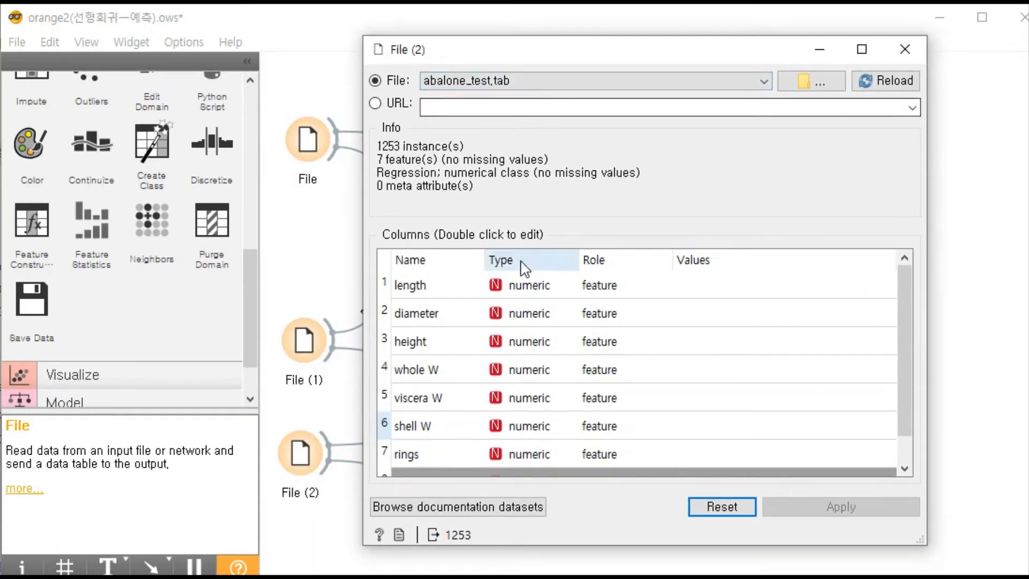
scroll(535, 351, "down", 1)
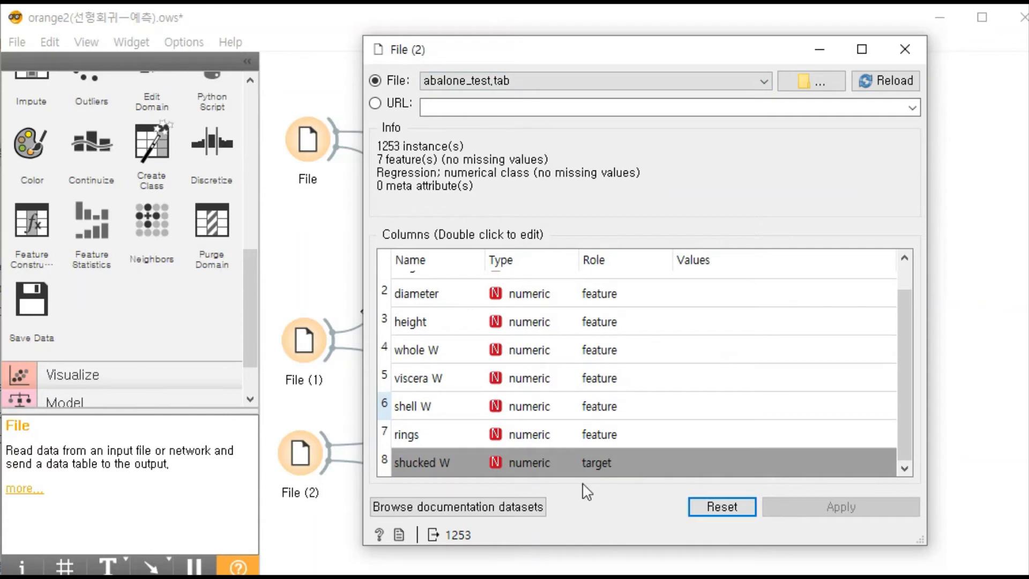
left_click(905, 50)
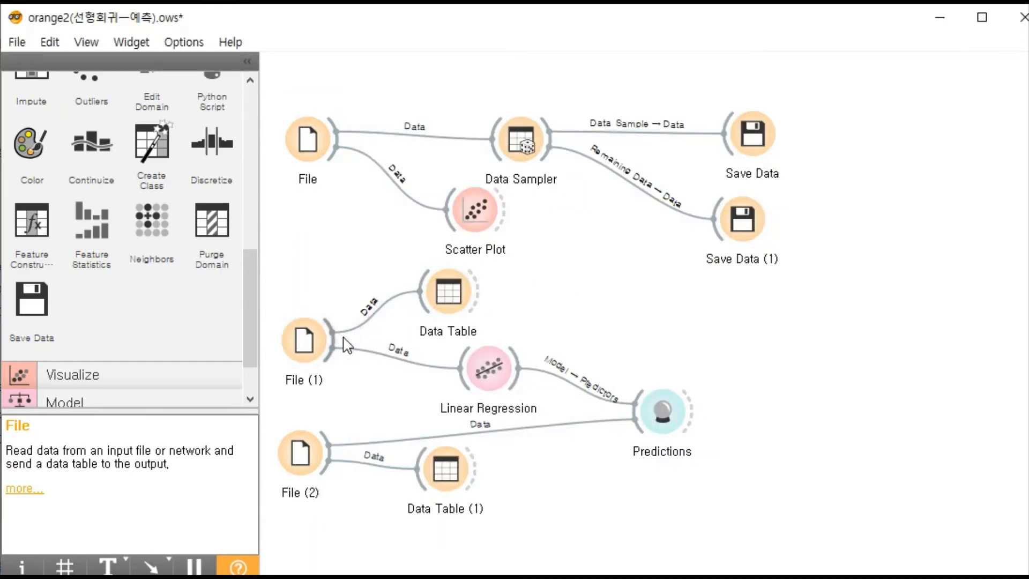
- View the training data in Data Table and select its last row to check the instances
double_click(448, 292)
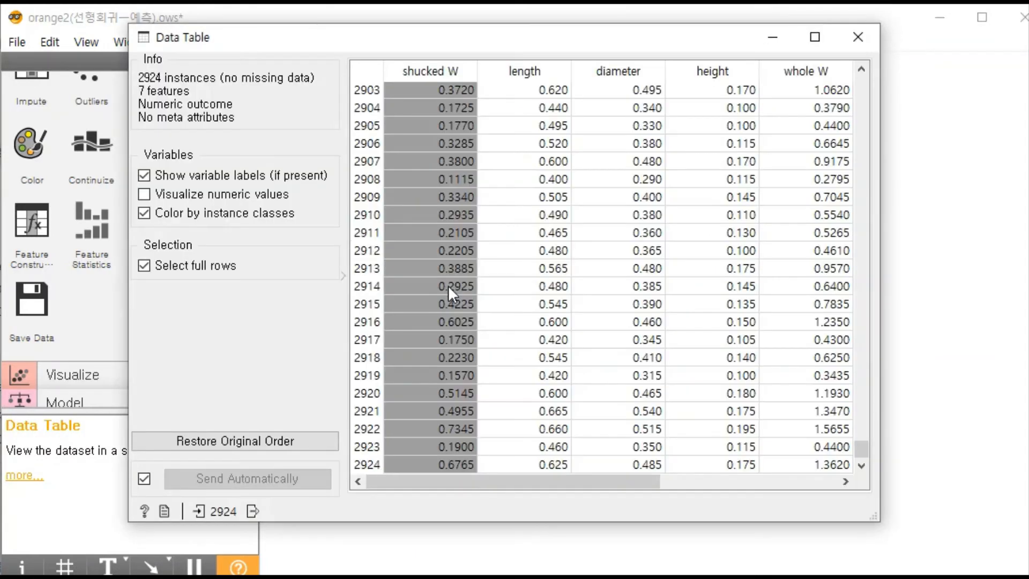
left_click_drag(374, 46, 429, 65)
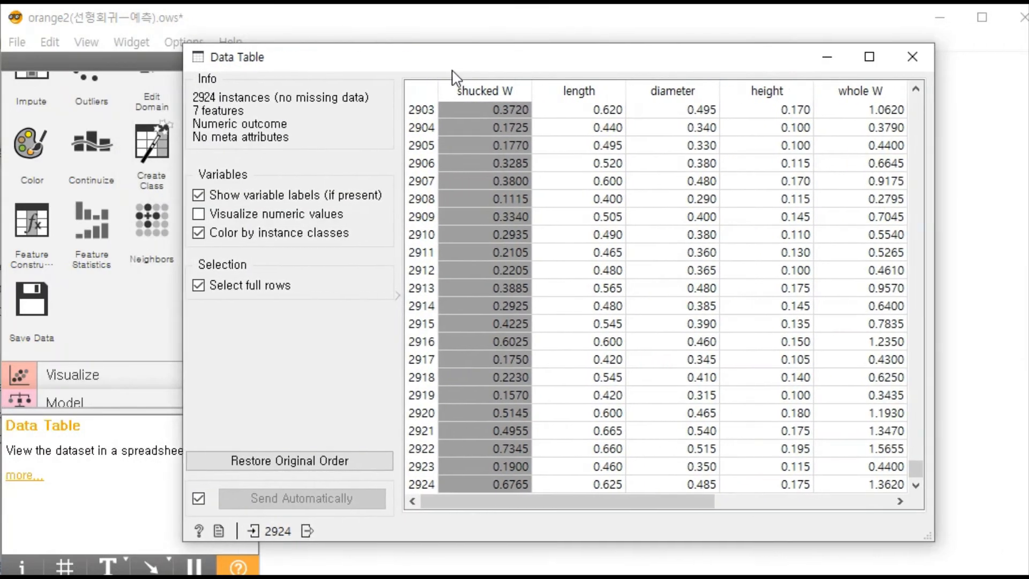
left_click_drag(911, 471, 924, 493)
left_click(415, 482)
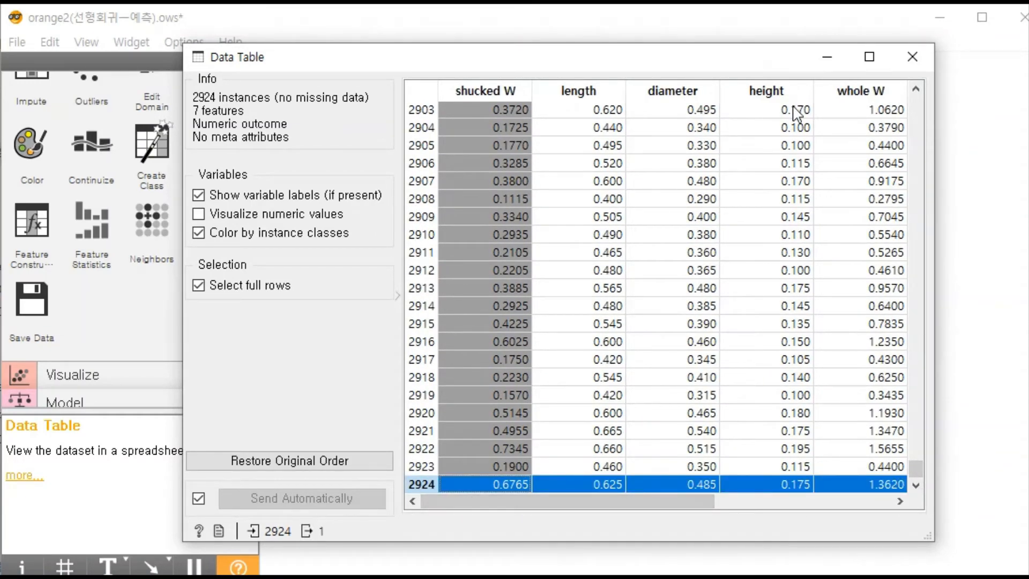
left_click(910, 54)
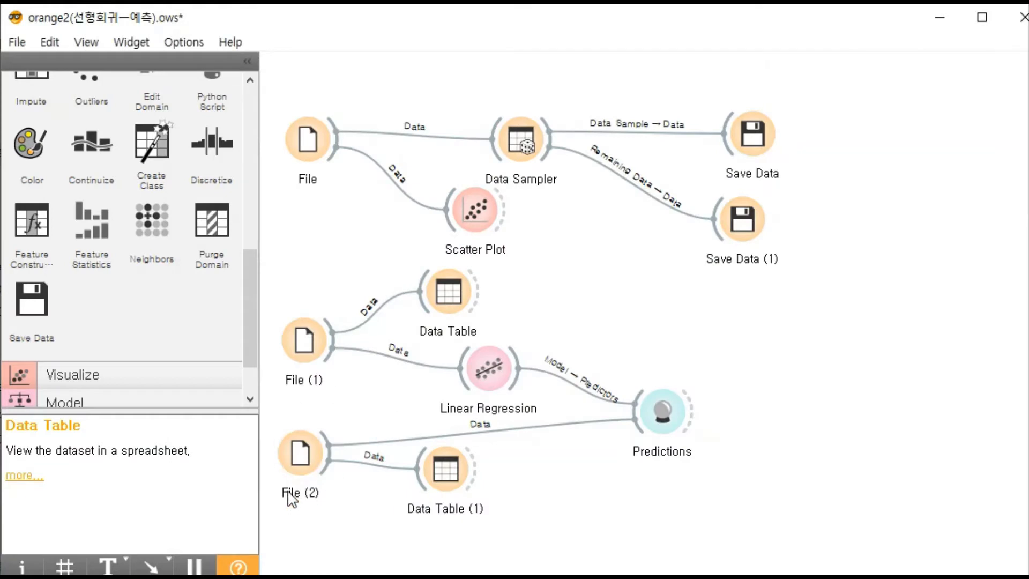
- View the test data from File (2) in Data Table (1) and select its last row
left_click(303, 458)
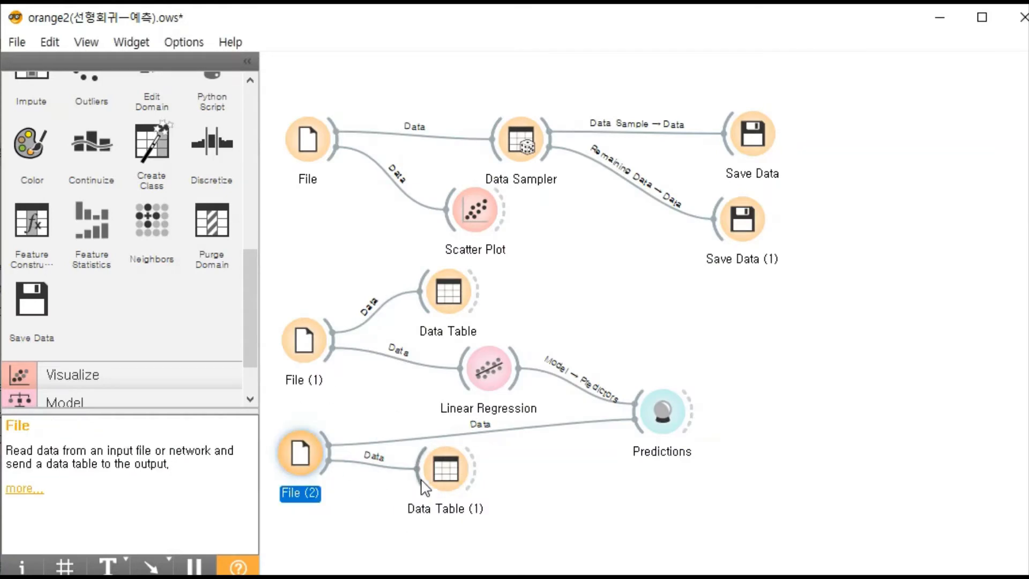
double_click(436, 467)
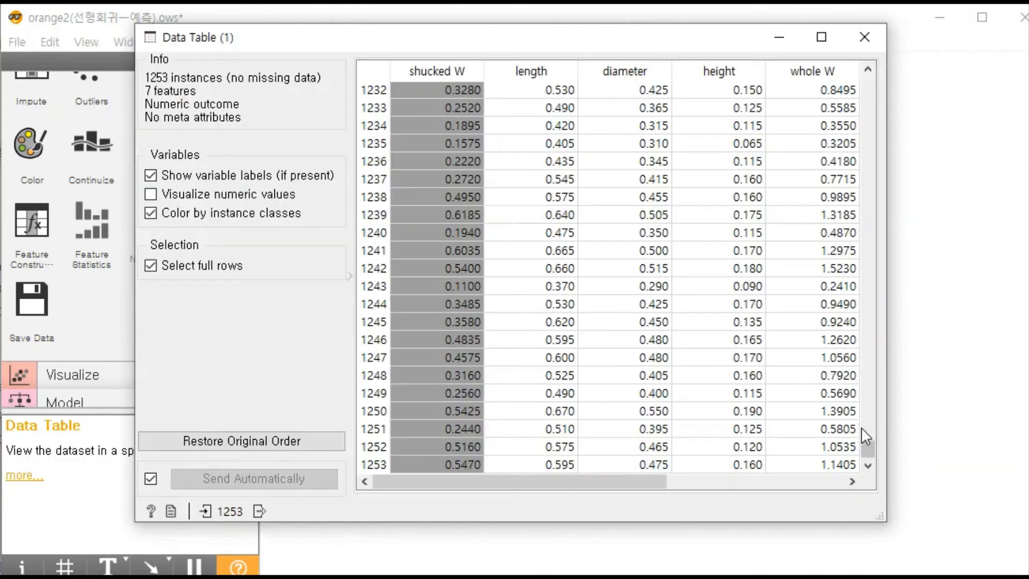
left_click(362, 465)
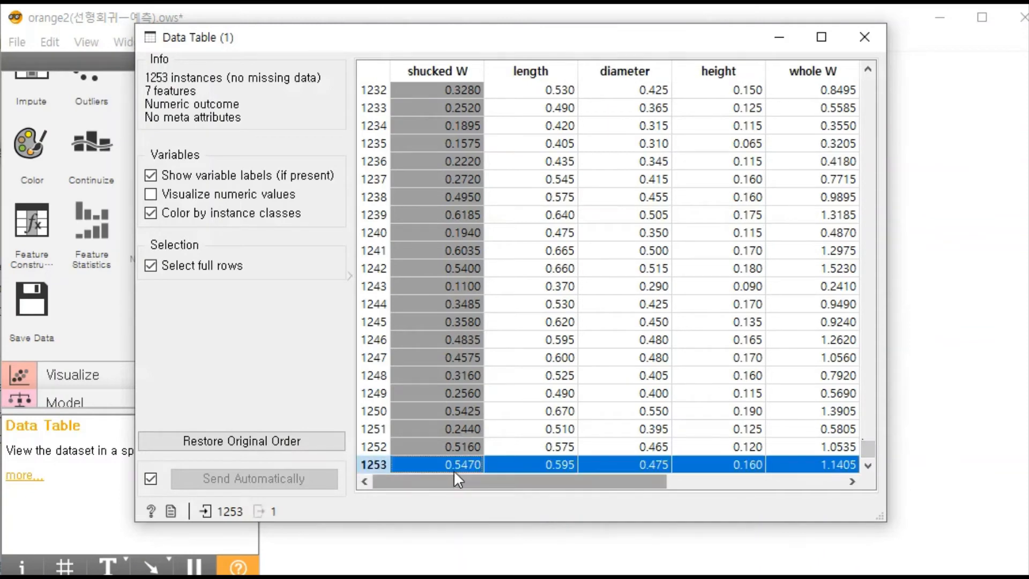
left_click(875, 37)
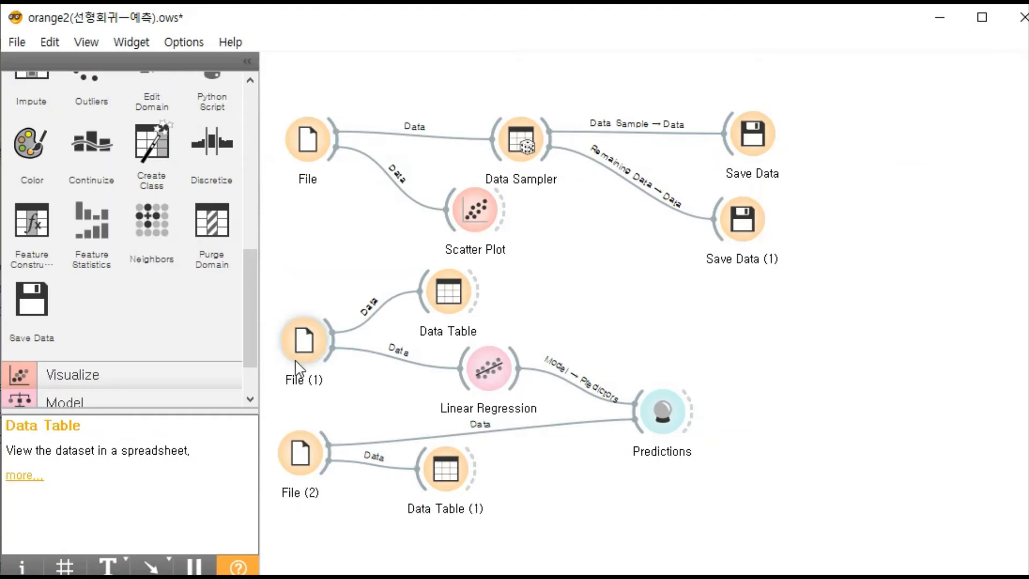
- Trace the workflow by selecting File (1), Linear Regression, Predictions and File (2) in turn
left_click(309, 354)
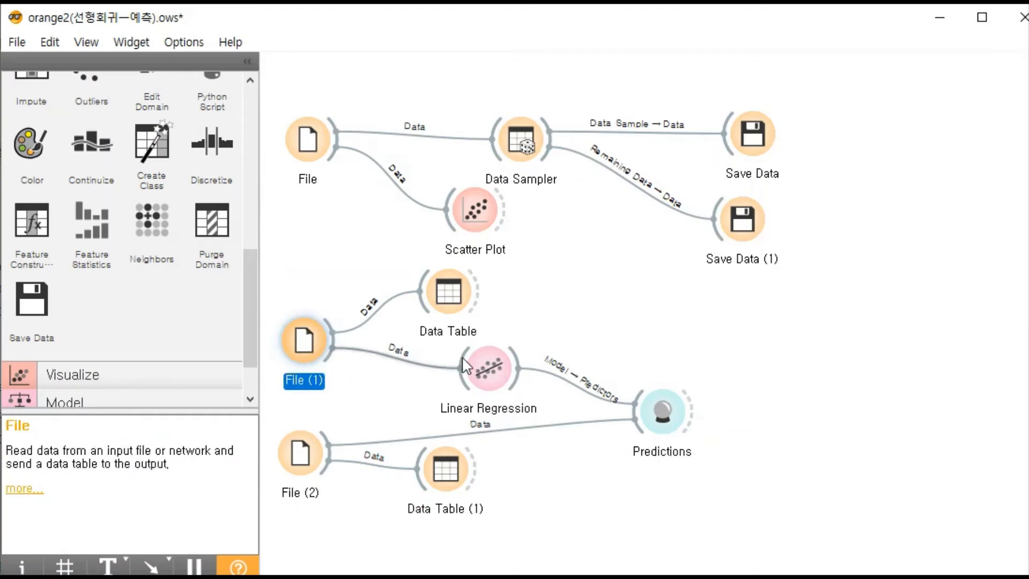
left_click(494, 365)
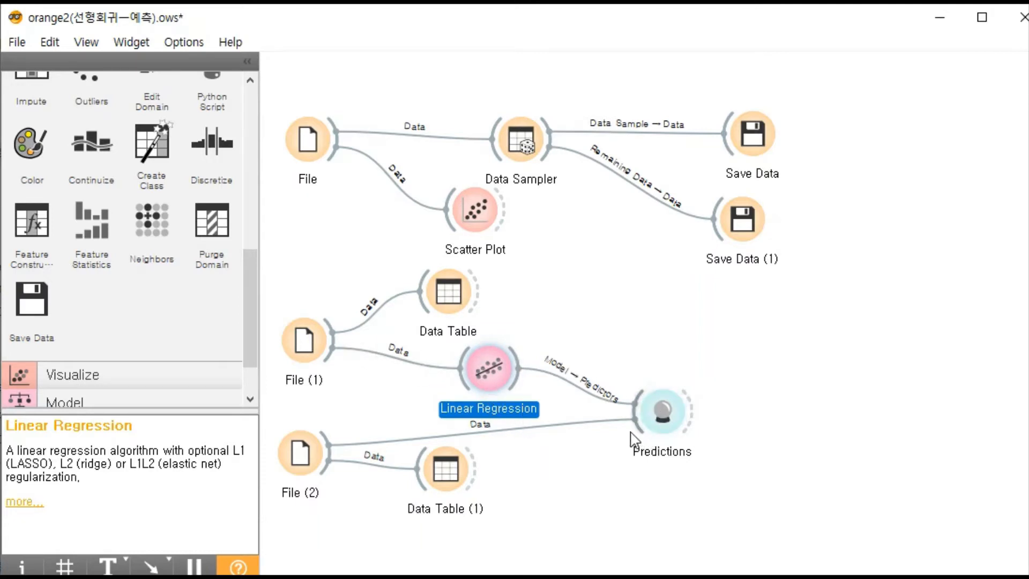
left_click(665, 423)
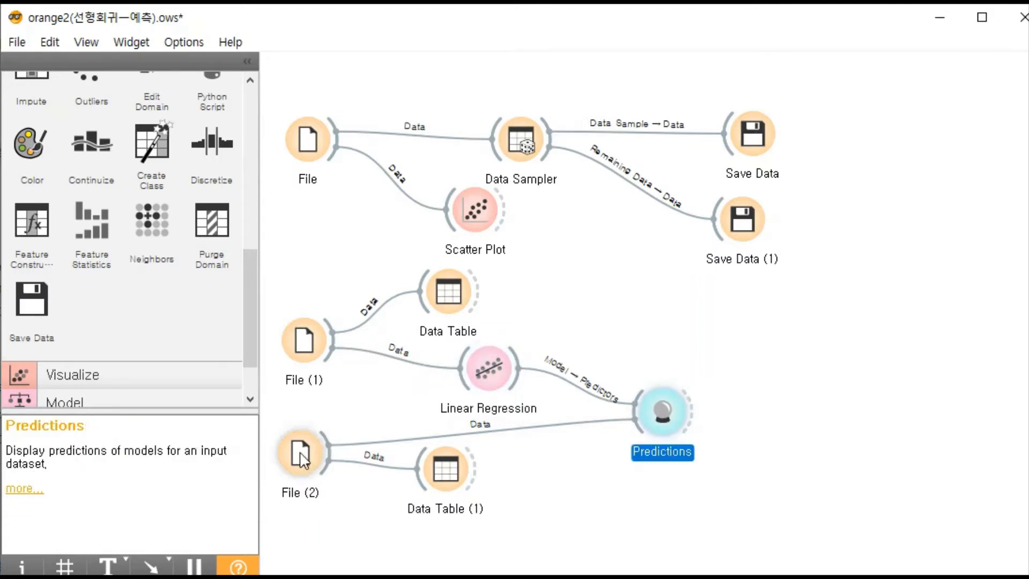
left_click(283, 435)
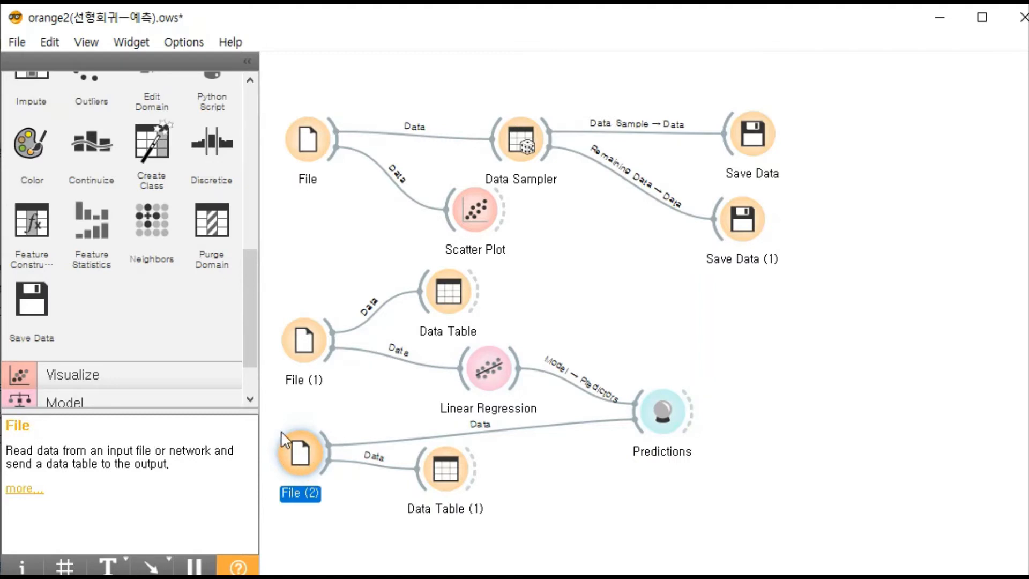
- Open Predictions to compare the Linear Regression predictions with the shucked W values and review the model scores
left_click(656, 408)
left_click(701, 412)
double_click(662, 410)
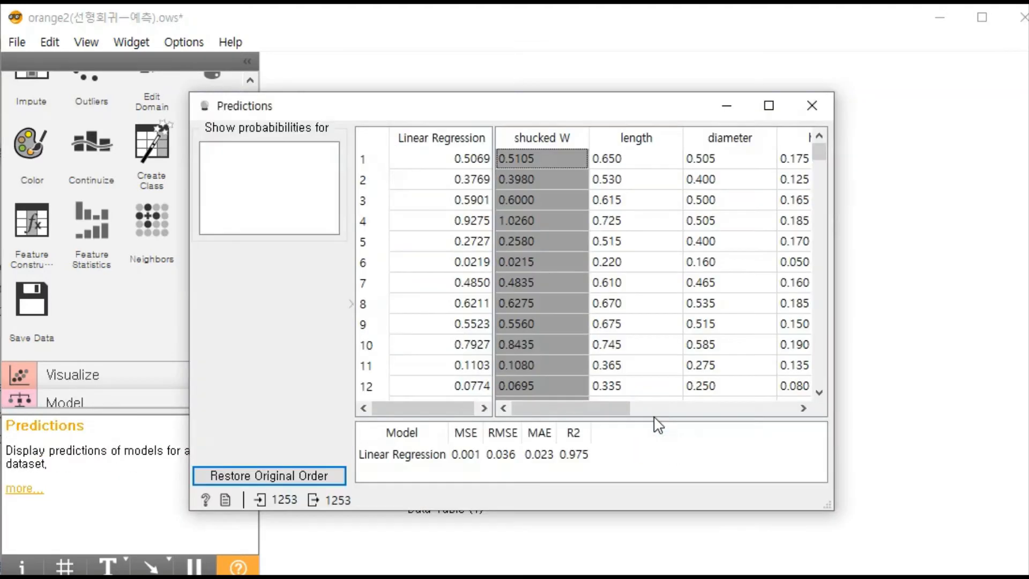
left_click_drag(524, 99, 564, 79)
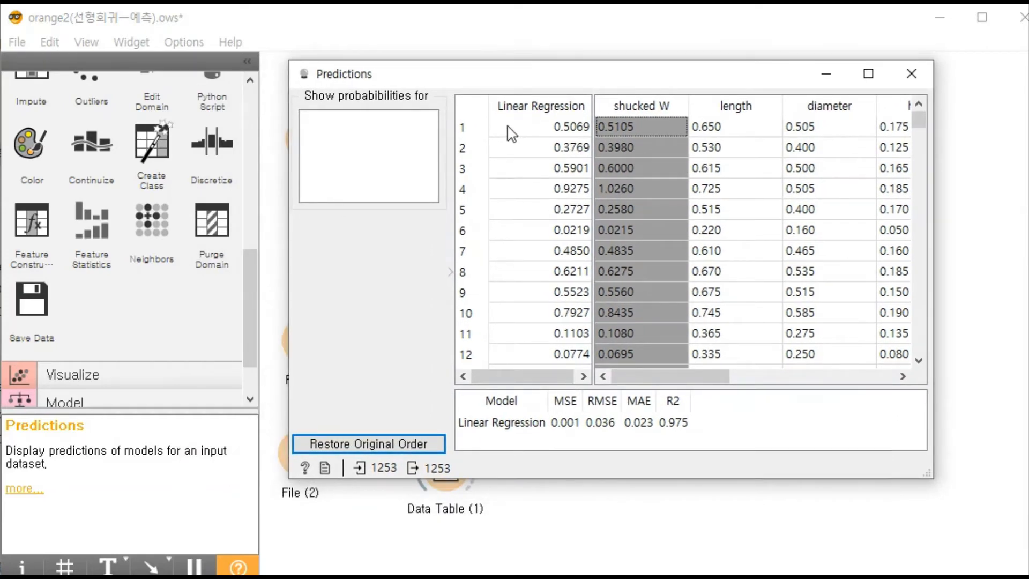
- Compare the Linear Regression predictions with the shucked W values down to the last row, and select row 1
left_click_drag(923, 117, 941, 388)
left_click_drag(463, 77, 448, 8)
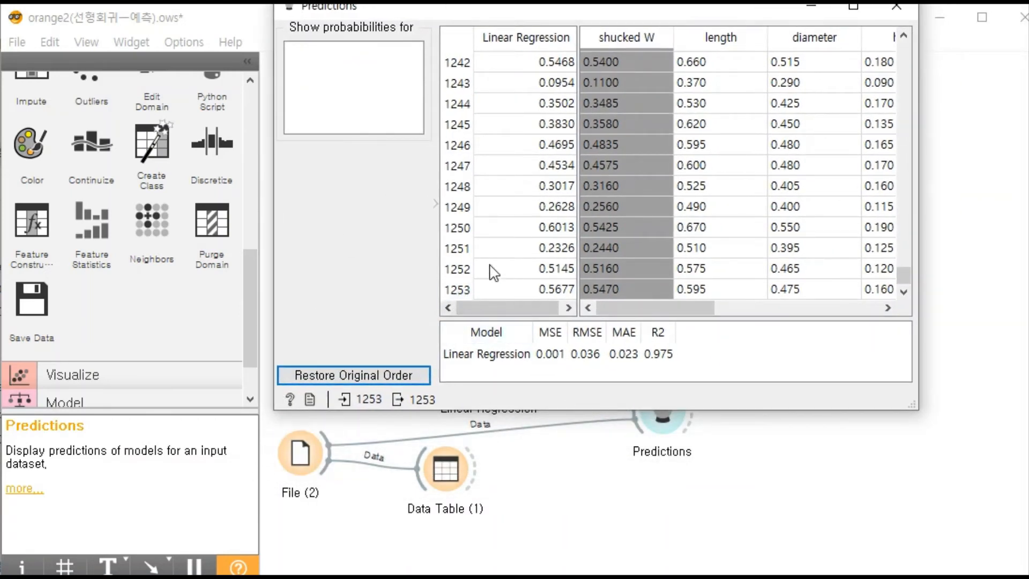
left_click_drag(532, 8, 499, 79)
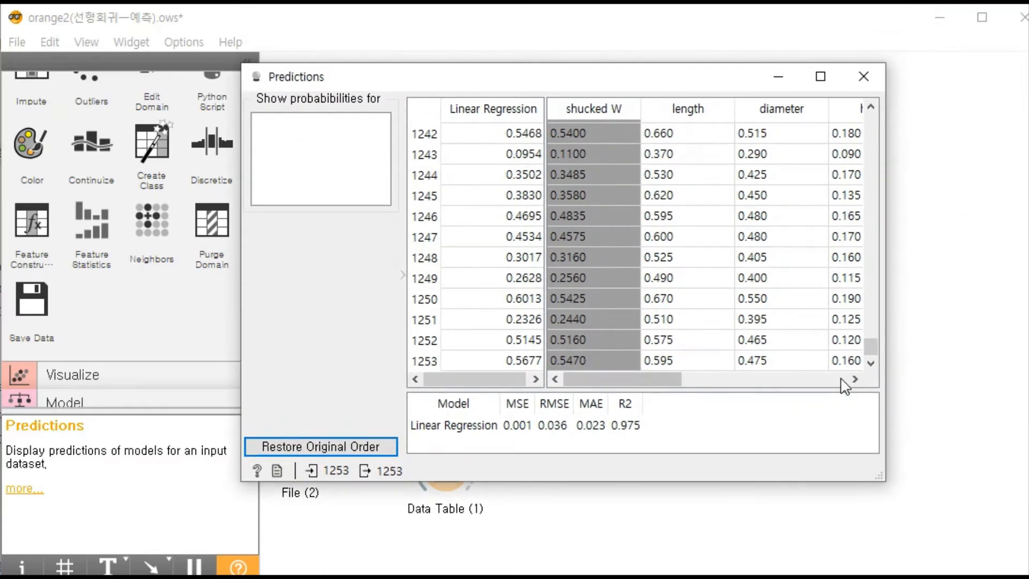
left_click_drag(866, 345, 868, 115)
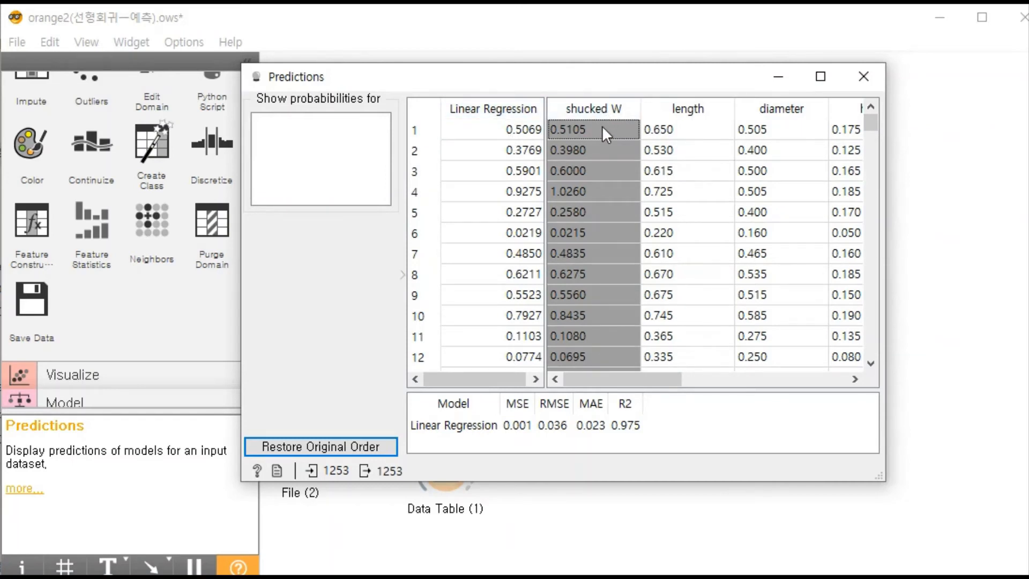
mouse_move(581, 376)
left_mouse_down()
mouse_move(750, 377)
mouse_move(785, 391)
mouse_move(581, 391)
left_mouse_up()
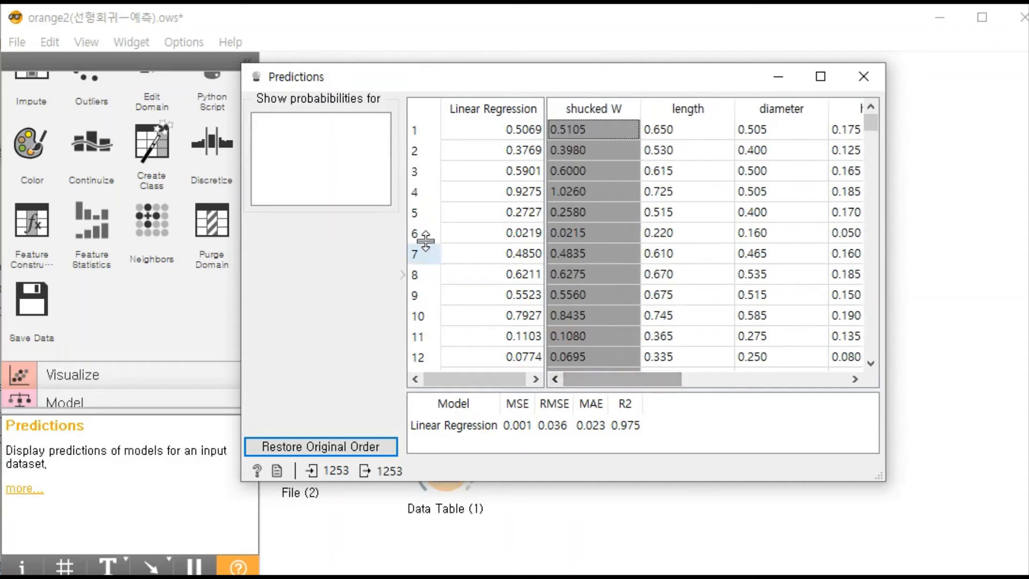
left_click(414, 134)
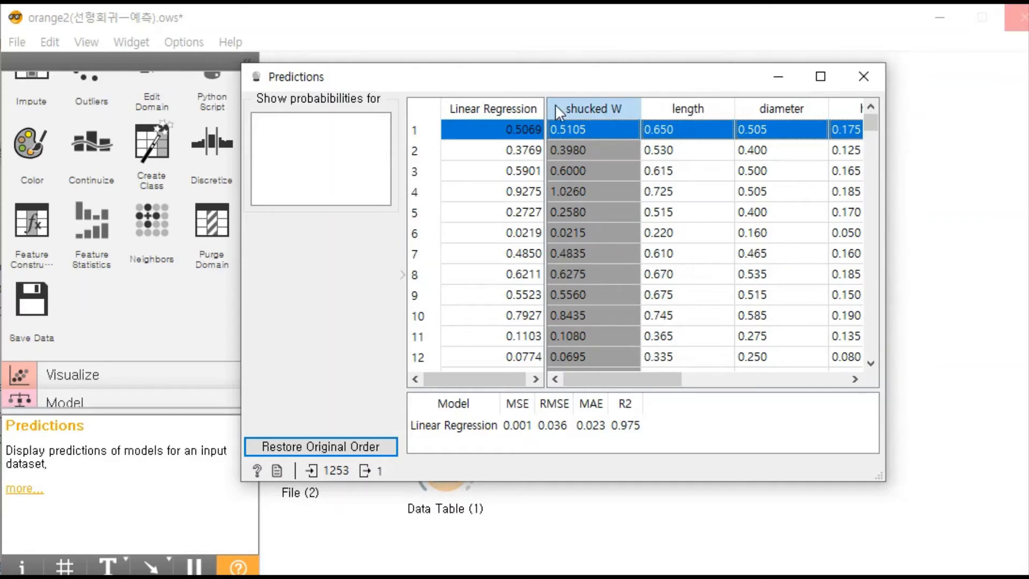
- Sort the predictions by shucked W in descending order, sort the scores by MSE, and move the Predictions window clear of File (2)
left_click(605, 109)
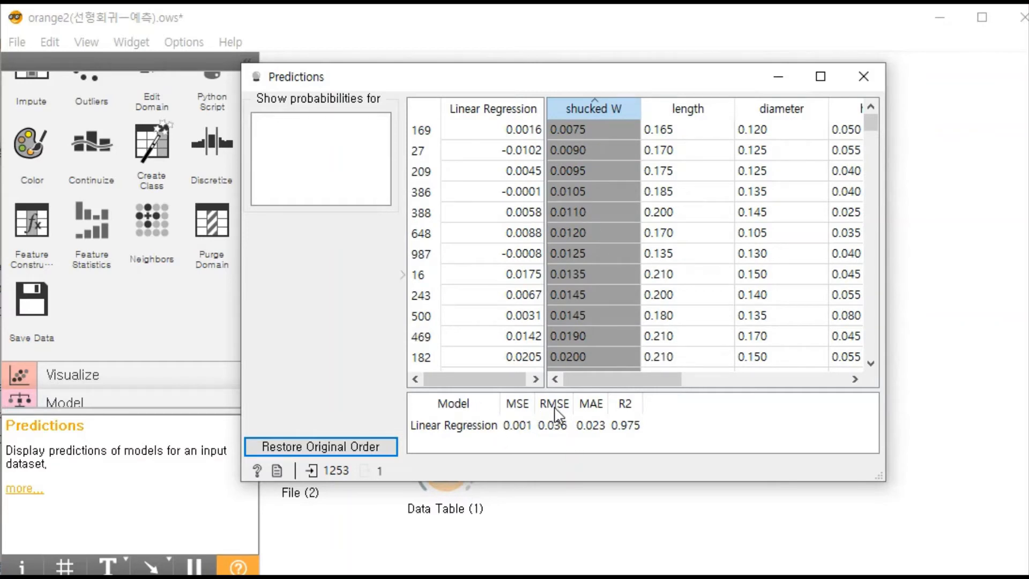
left_click(513, 406)
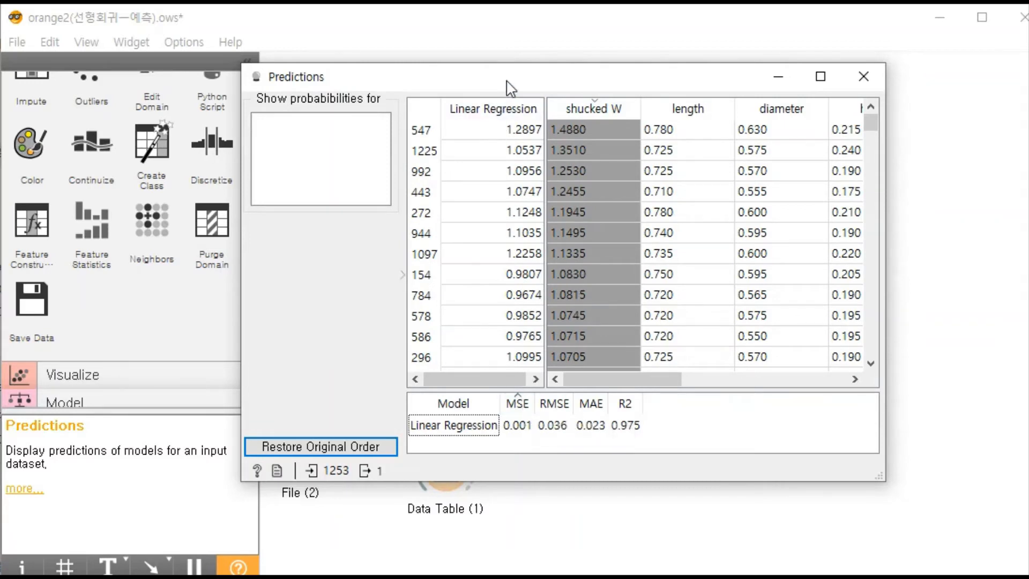
left_click_drag(511, 88, 582, 42)
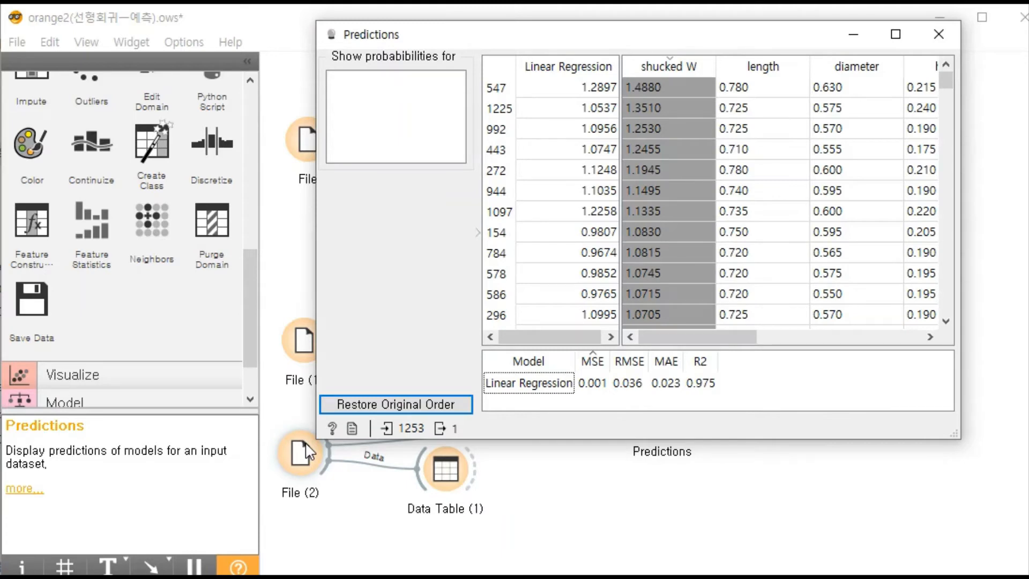
left_click_drag(511, 39, 293, 31)
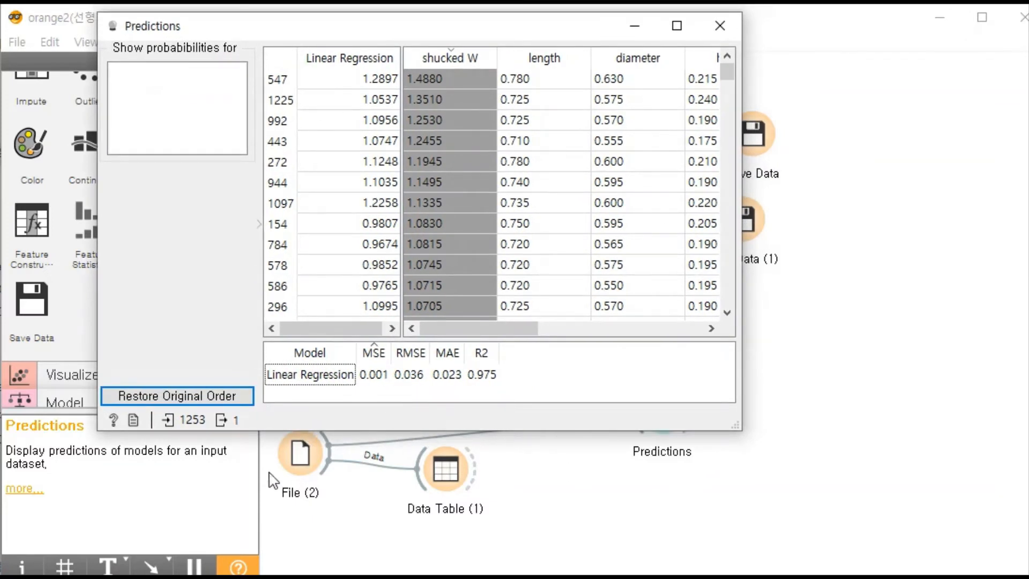
left_click_drag(310, 30, 382, 24)
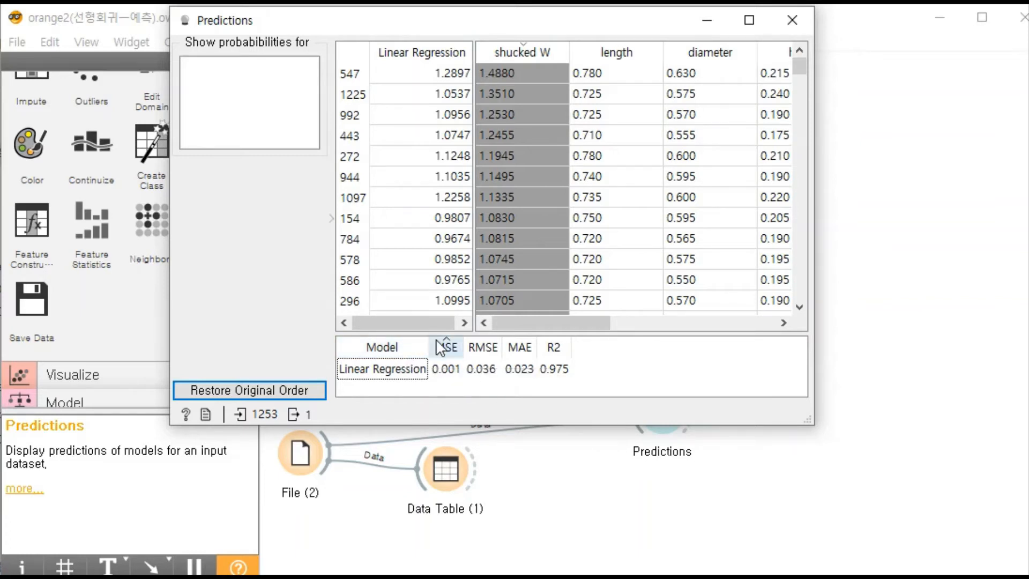
- Go through the MSE, RMSE, MAE and R2 scores of the Linear Regression model, sorting by each metric in turn
left_click(448, 352)
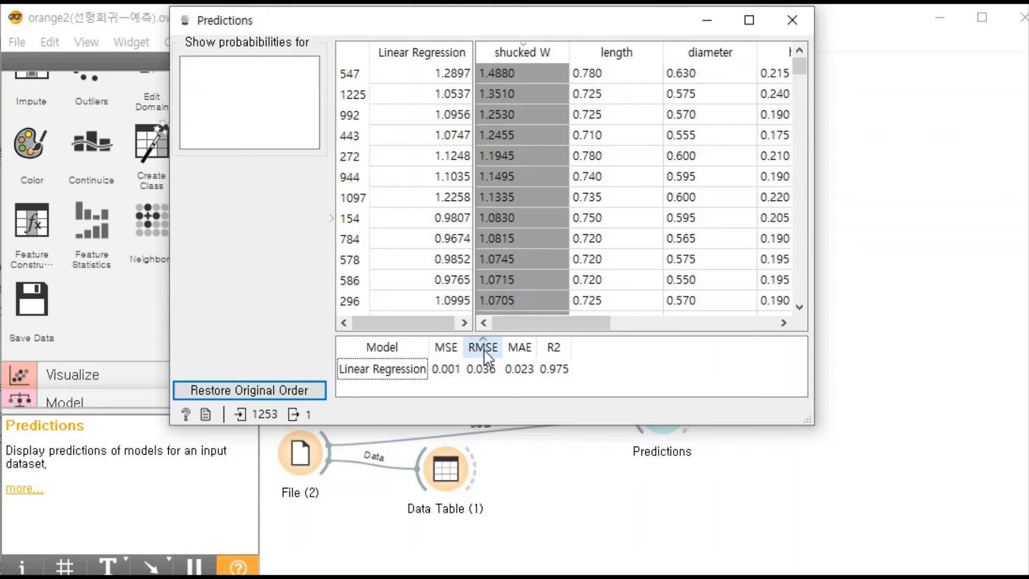
left_click(518, 348)
left_click(520, 370)
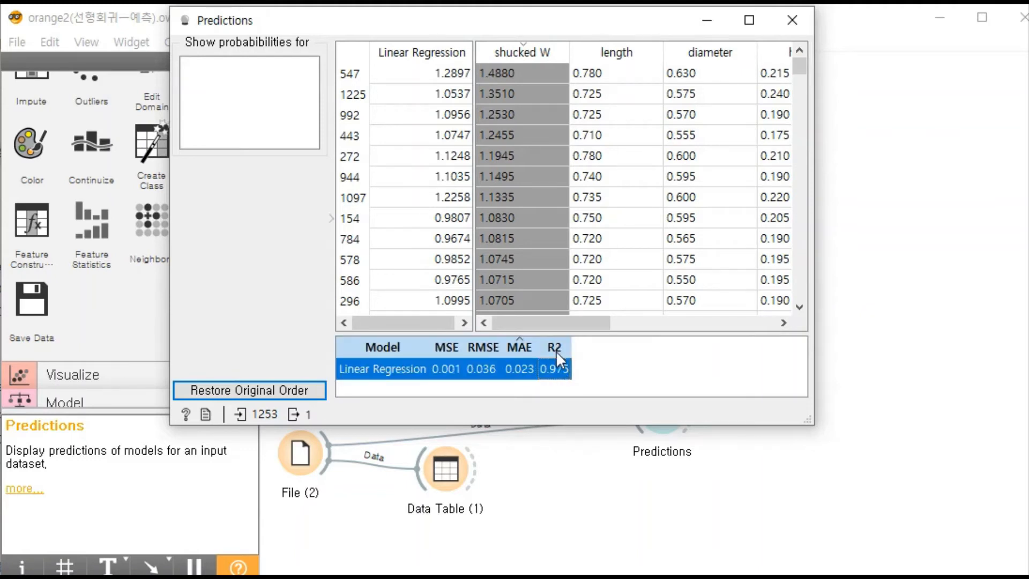
left_click(566, 393)
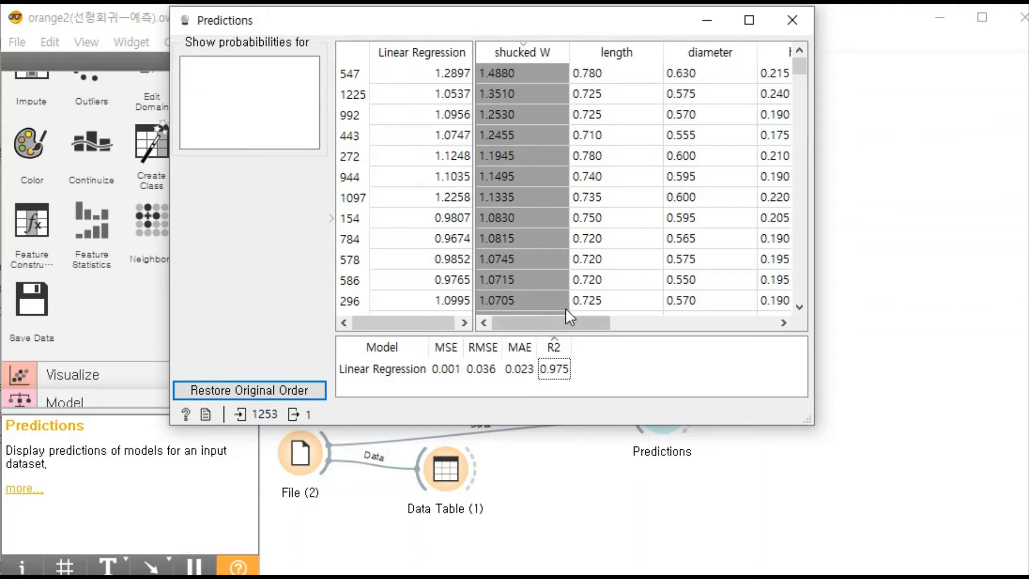
left_click(445, 348)
left_click(483, 348)
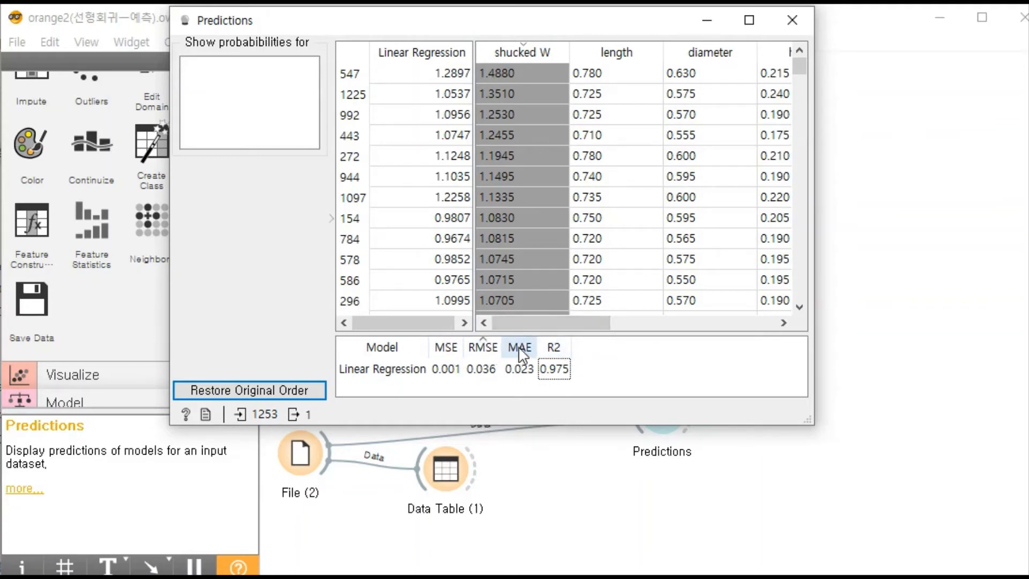
left_click(519, 347)
left_click(547, 345)
left_click(455, 344)
left_click(489, 345)
left_click(523, 344)
left_click(548, 347)
left_click(452, 348)
left_click(479, 352)
left_click(521, 355)
left_click(553, 348)
left_click(445, 347)
left_click(806, 18)
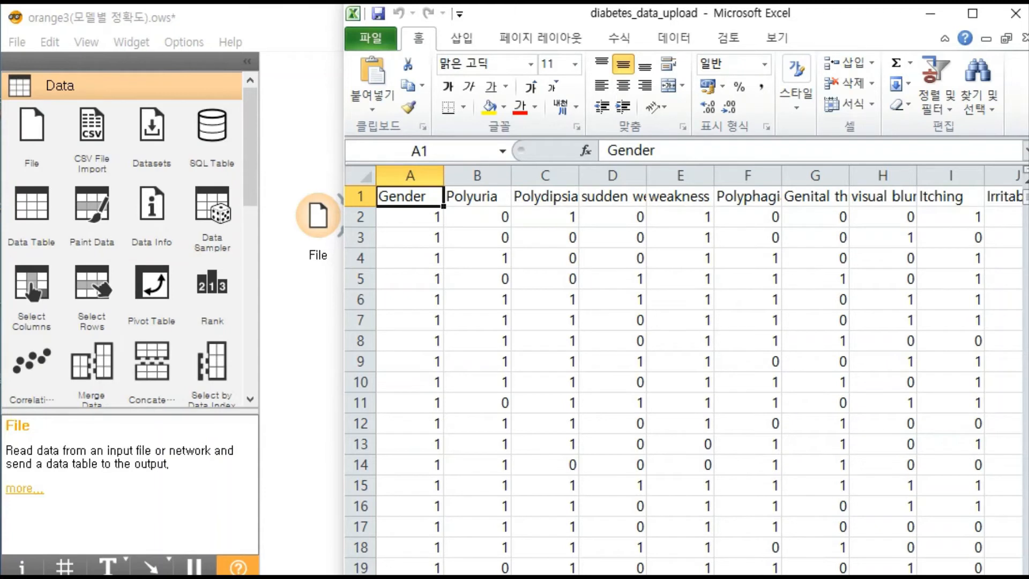
- In Excel, go through the diabetes_data_upload column headers Polyuria, Polydipsia, sudden weight loss and weakness
mouse_move(818, 578)
left_mouse_down()
mouse_move(870, 578)
mouse_move(815, 578)
left_mouse_up()
left_click(479, 197)
left_click(541, 198)
left_click(611, 197)
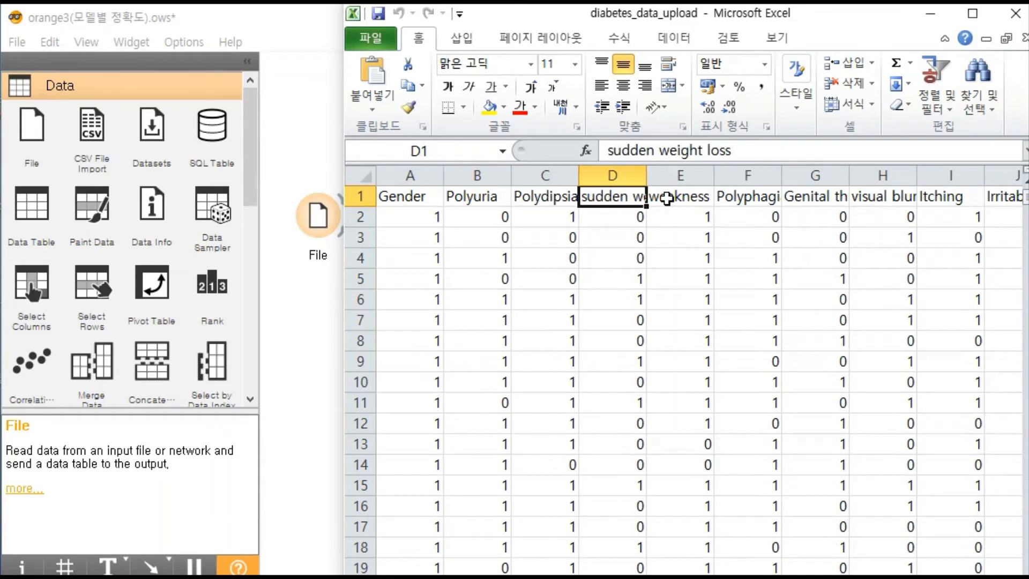
left_click(667, 198)
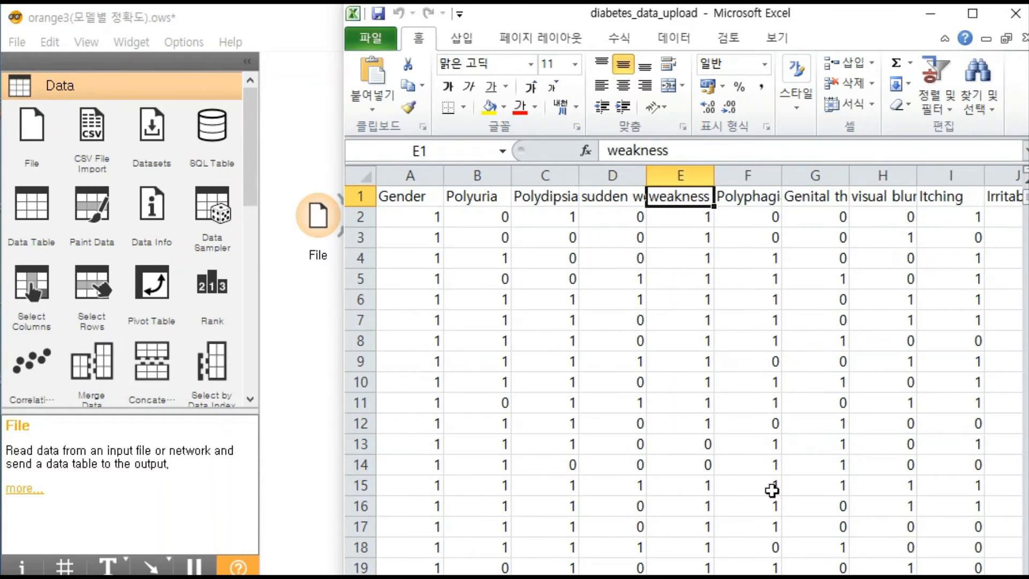
- Examine the values in the class column, and select the feature headers from Gender to Obesity in row 1
scroll(683, 375, "right", 7)
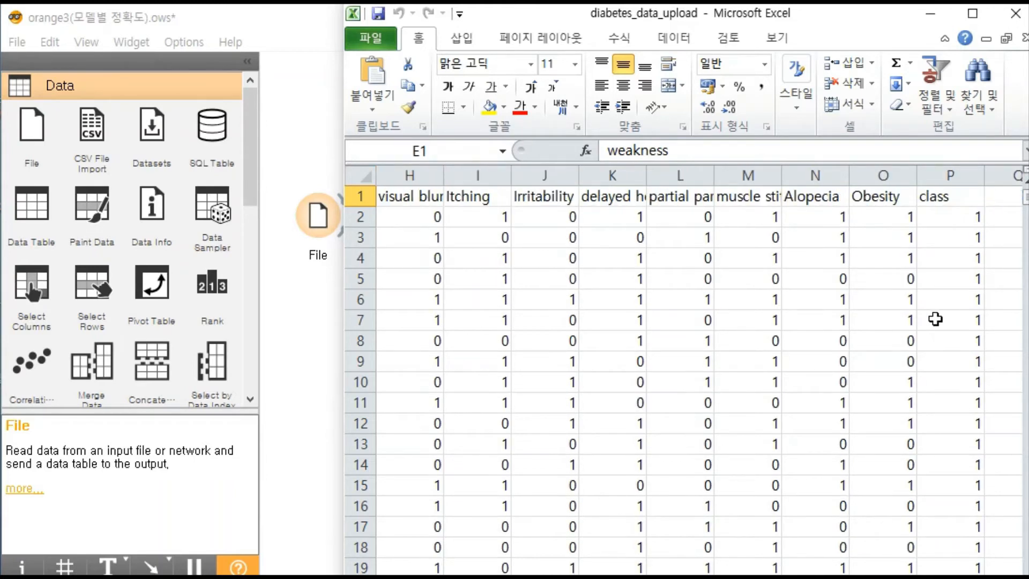
left_click(958, 200)
scroll(971, 240, "down", 16)
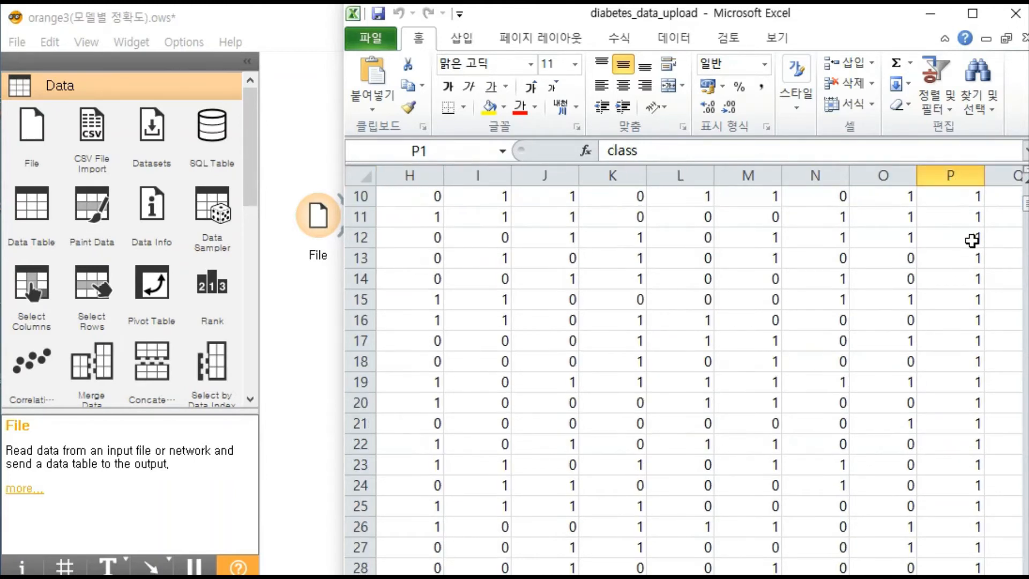
scroll(971, 240, "down", 20)
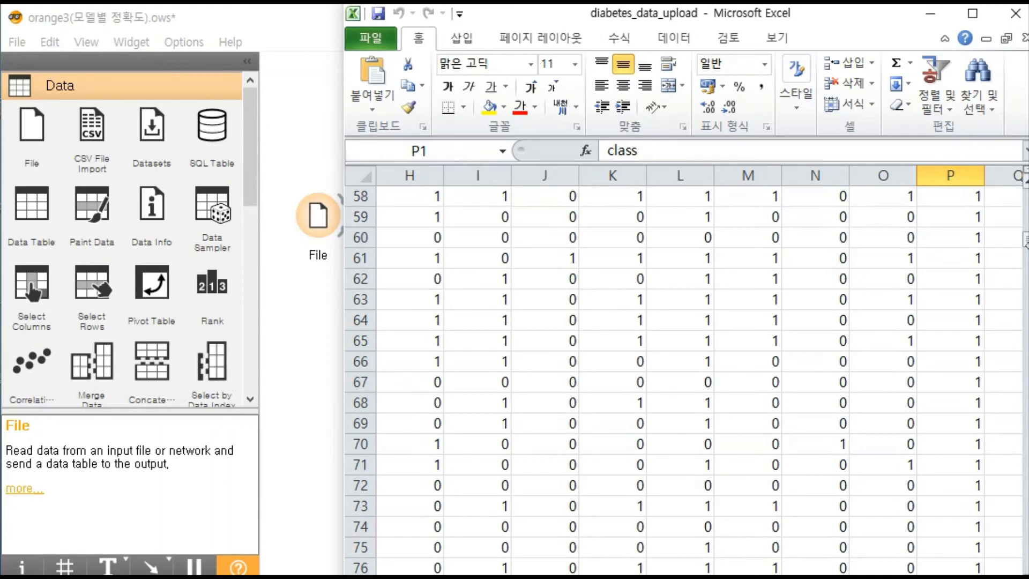
scroll(972, 239, "up", 20)
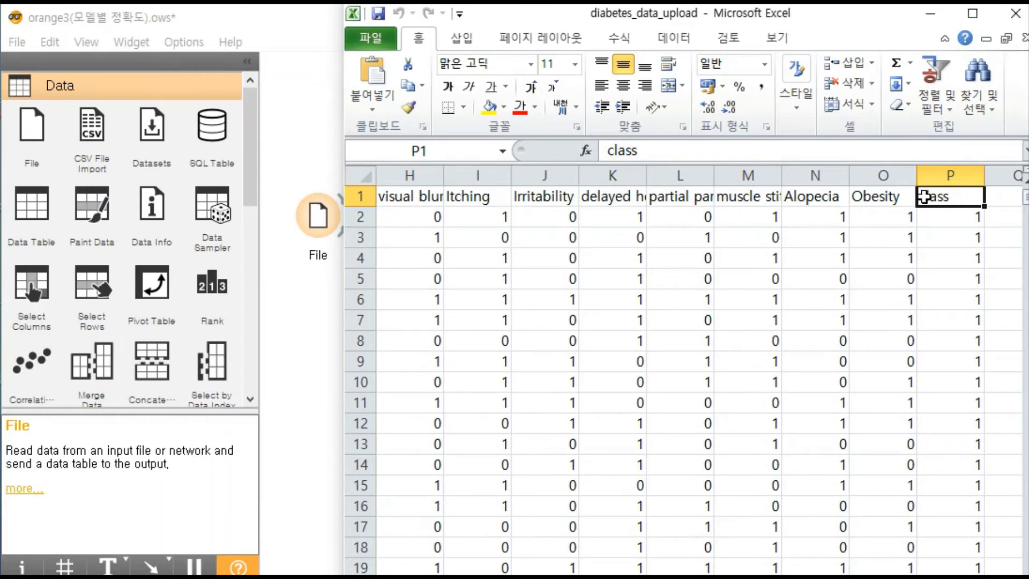
left_click_drag(900, 197, 386, 196)
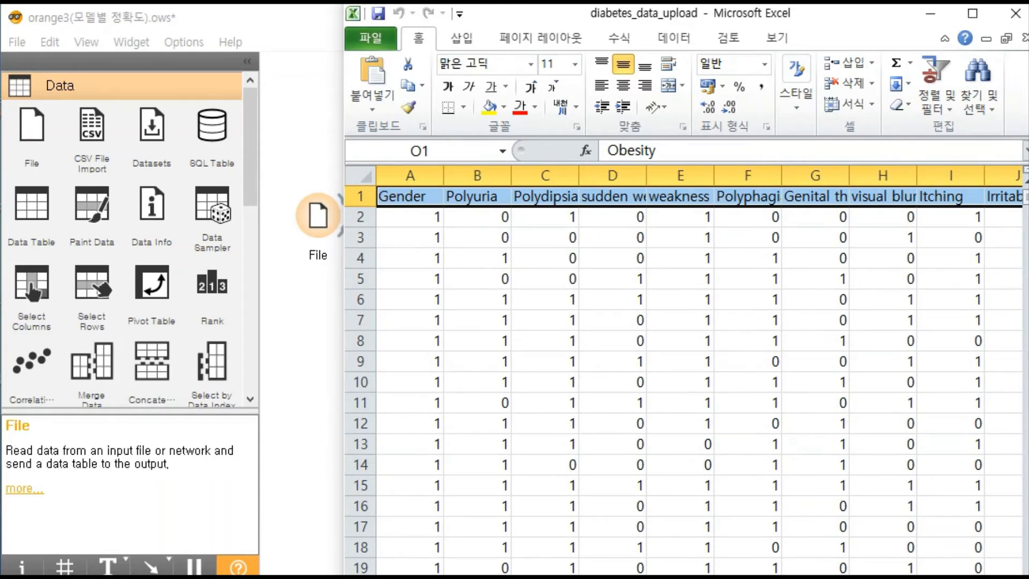
left_click_drag(804, 578, 857, 578)
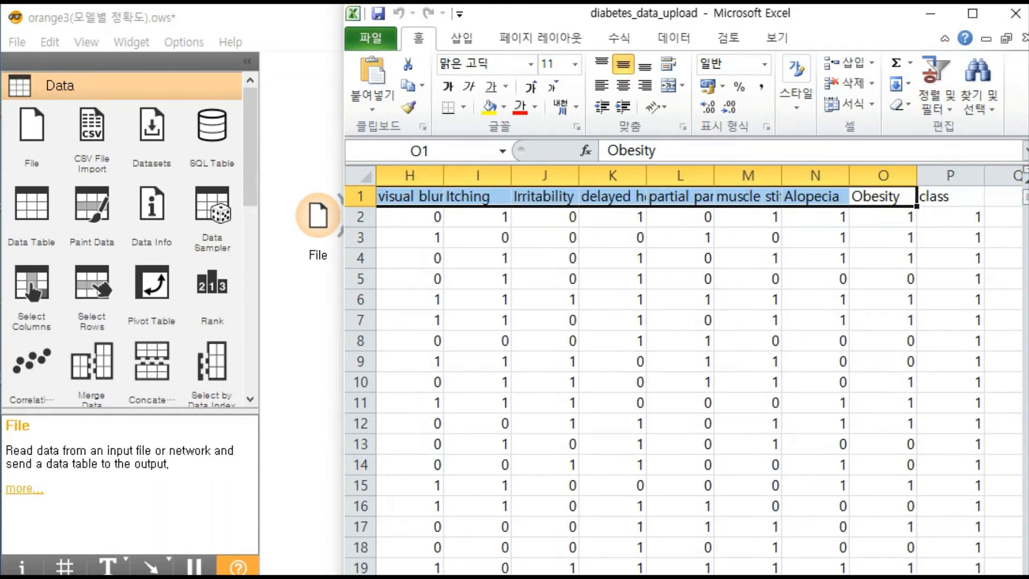
- Switch to Orange and review the column types and roles of diabetes_data_upload.csv in the File widget
left_click(289, 134)
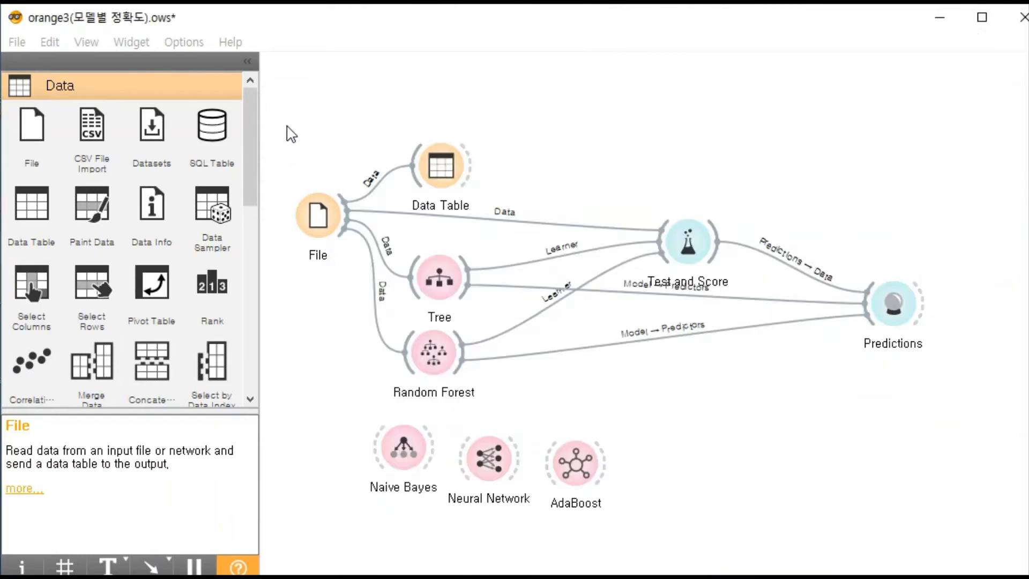
double_click(322, 214)
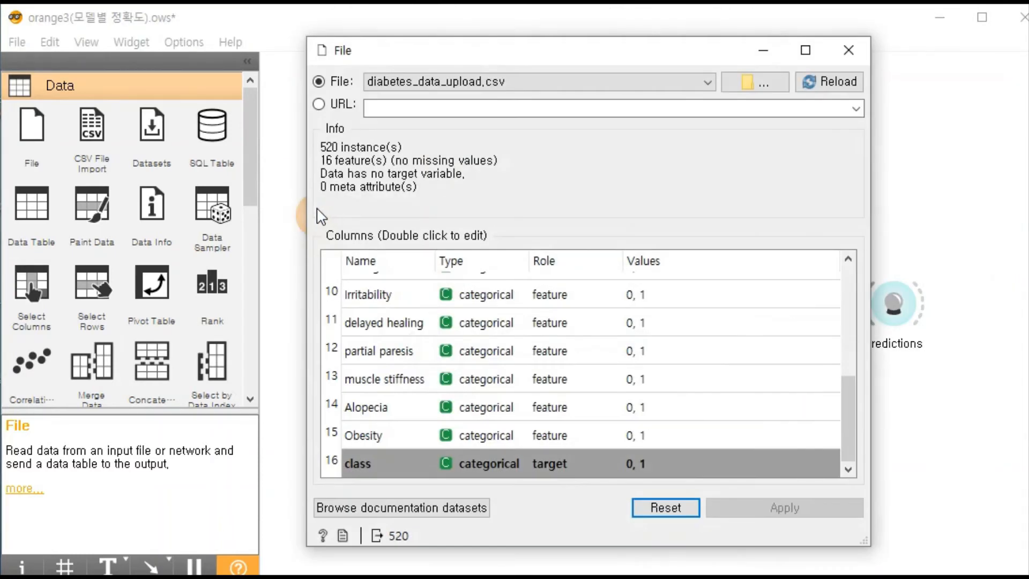
left_click_drag(408, 48, 510, 32)
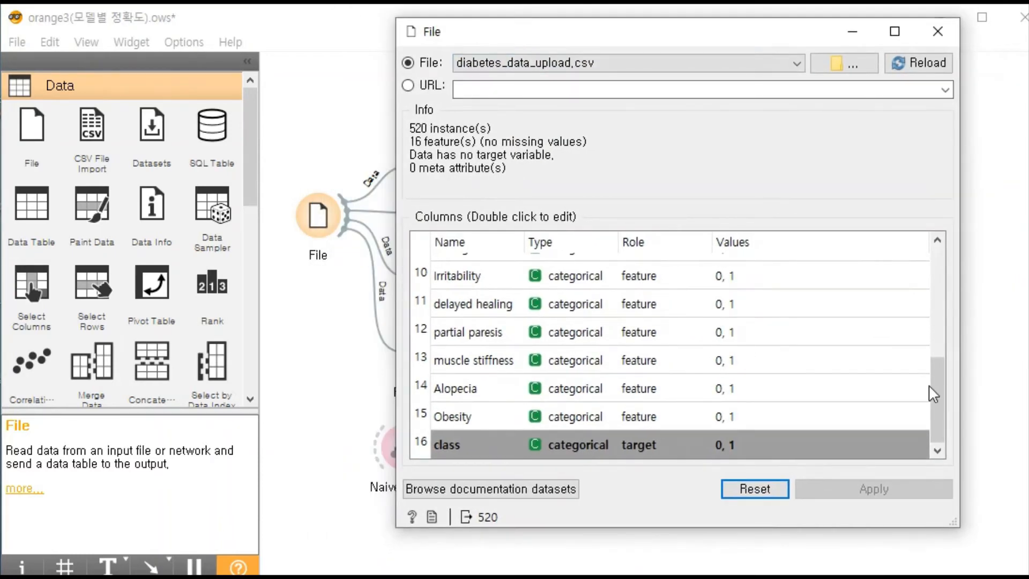
scroll(935, 394, "up", 3)
scroll(667, 281, "down", 3)
left_click(937, 34)
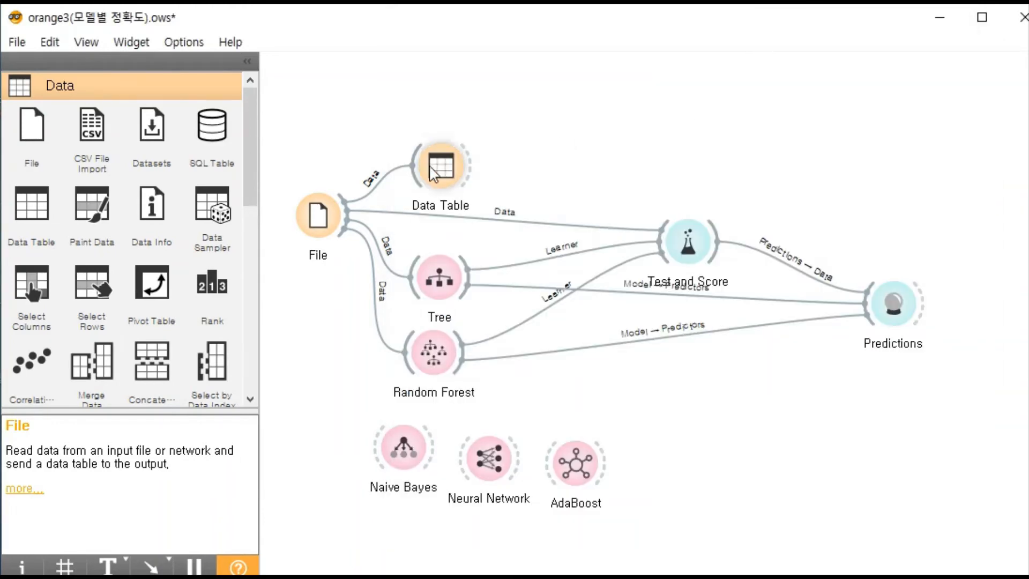
- View the diabetes data in Data Table down to its last instance, and close the table
double_click(449, 169)
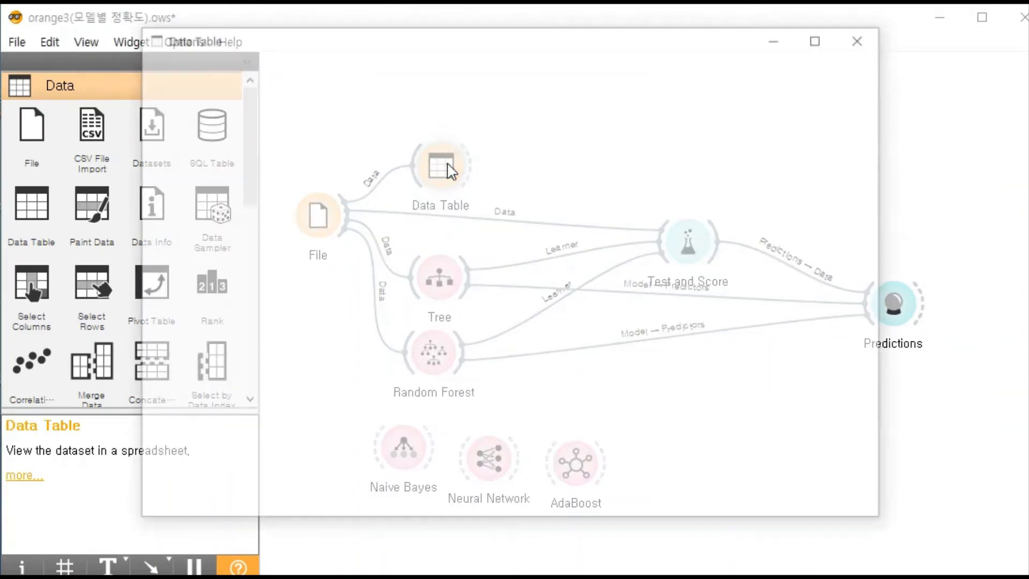
scroll(870, 225, "down", 12)
left_click_drag(871, 228, 873, 482)
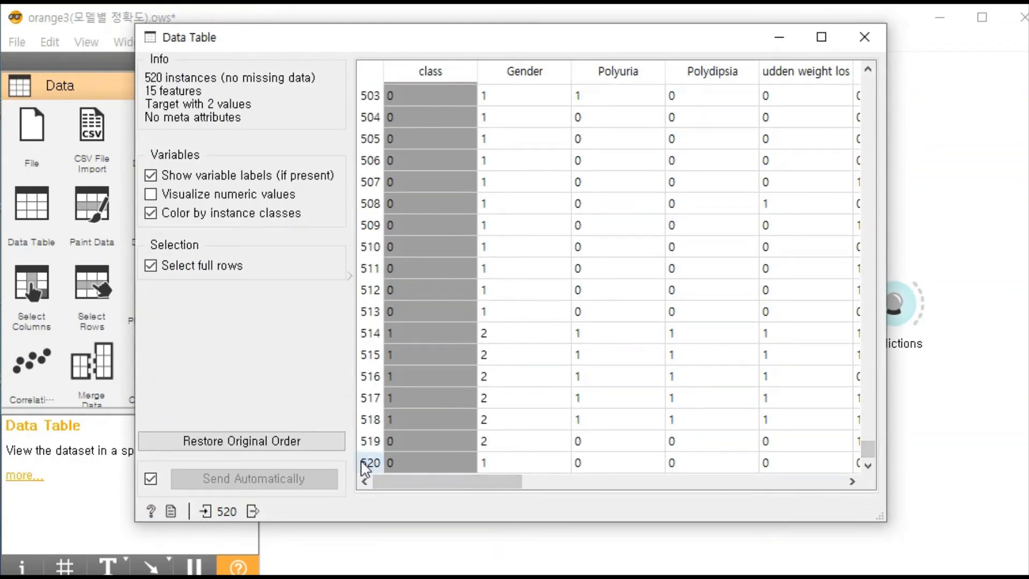
left_click(865, 36)
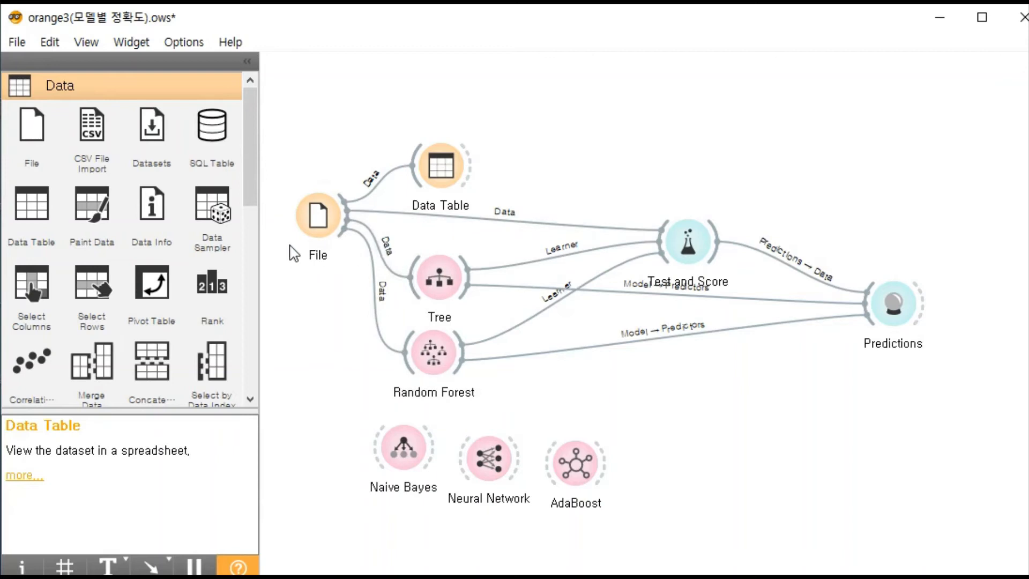
- Show the Model category of widgets to review the available learners
left_click_drag(254, 188, 239, 360)
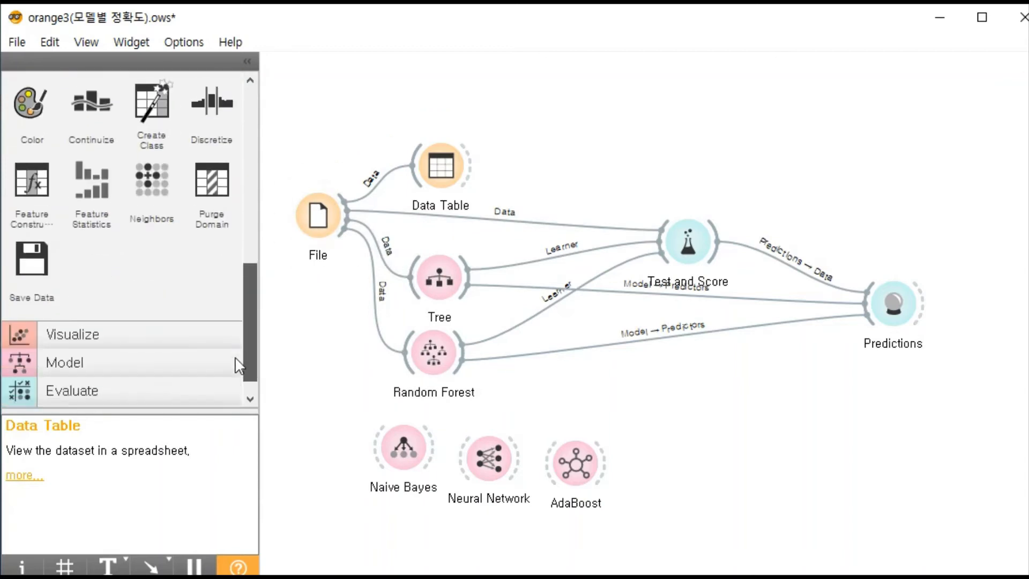
left_click(111, 349)
scroll(102, 152, "up", 2)
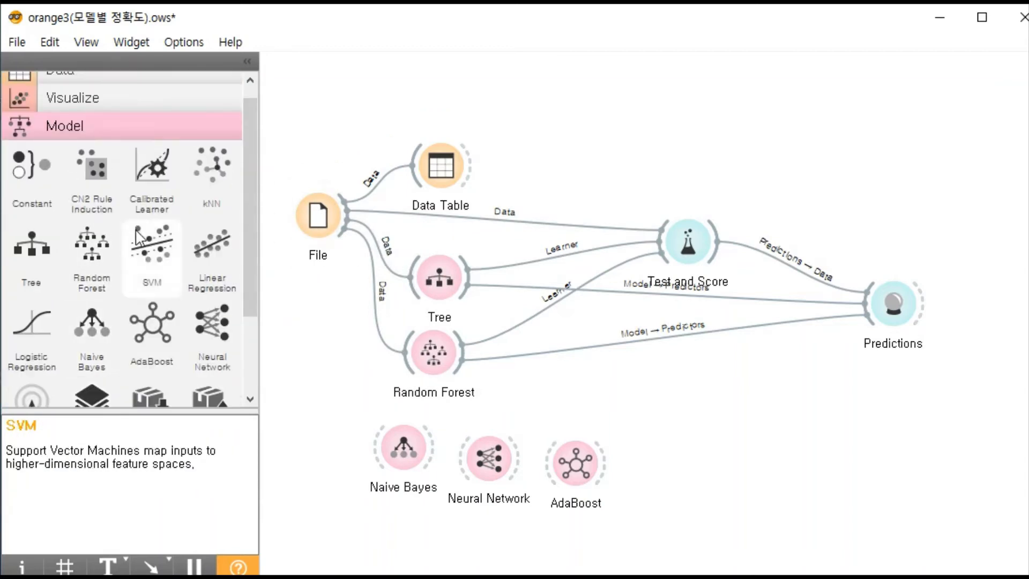
- Move the Tree widget slightly up and the Test and Score widget slightly up and to the right on the canvas
left_click_drag(438, 287, 437, 264)
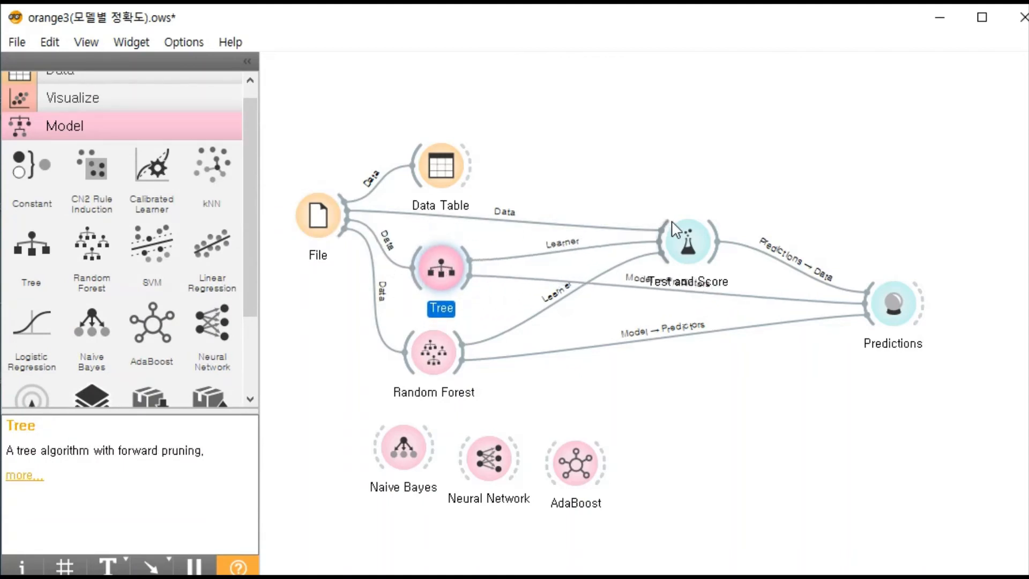
left_click_drag(696, 240, 726, 221)
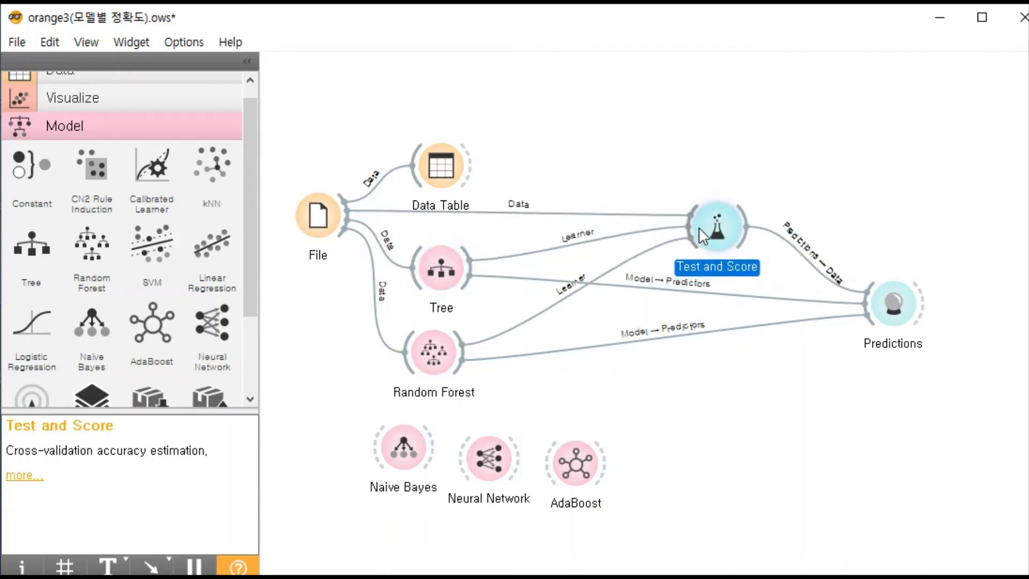
- Inspect the link between the Test and Score and Predictions widgets, and close the Edit Links dialog without changes
left_click_drag(338, 225, 720, 223)
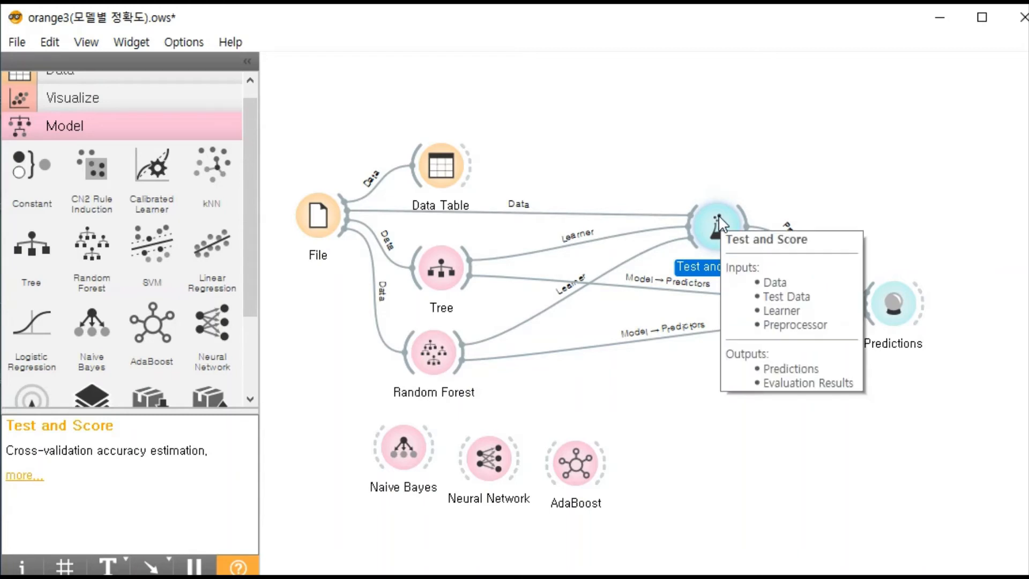
left_click(732, 153)
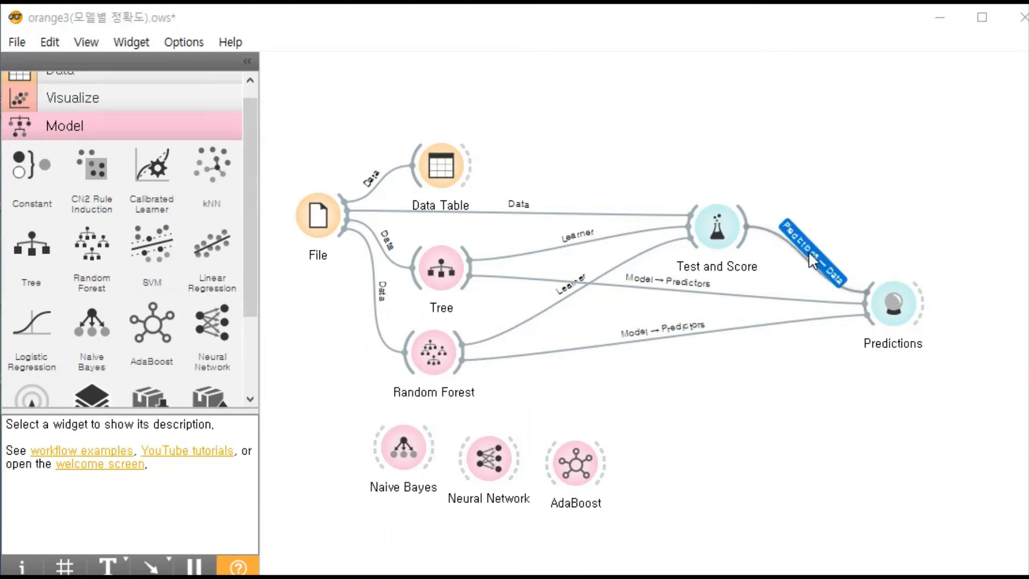
double_click(809, 256)
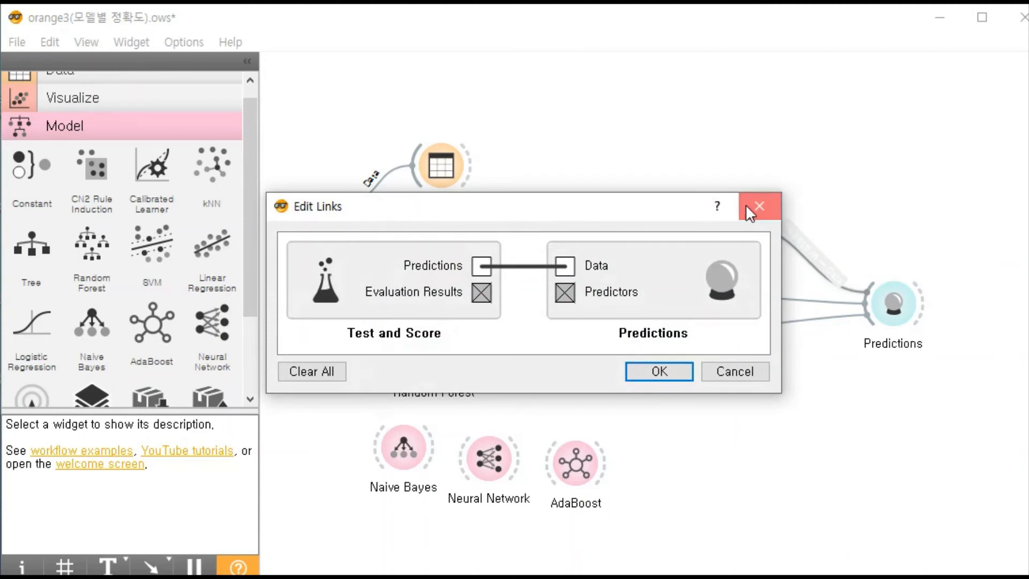
left_click(759, 206)
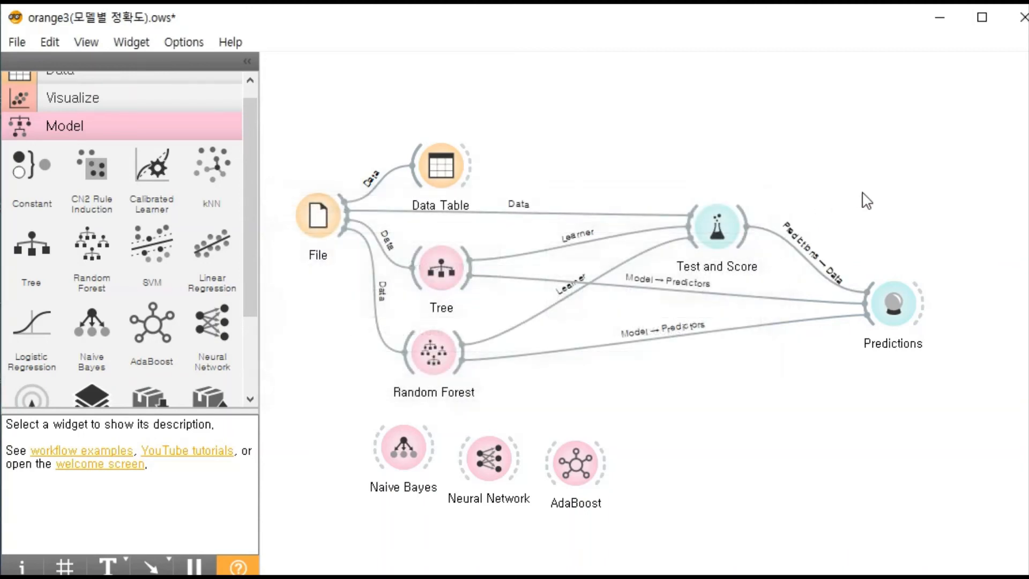
- Open the Predictions widget, sort the model scores by CA, and compare the Random Forest and Tree rows
double_click(896, 301)
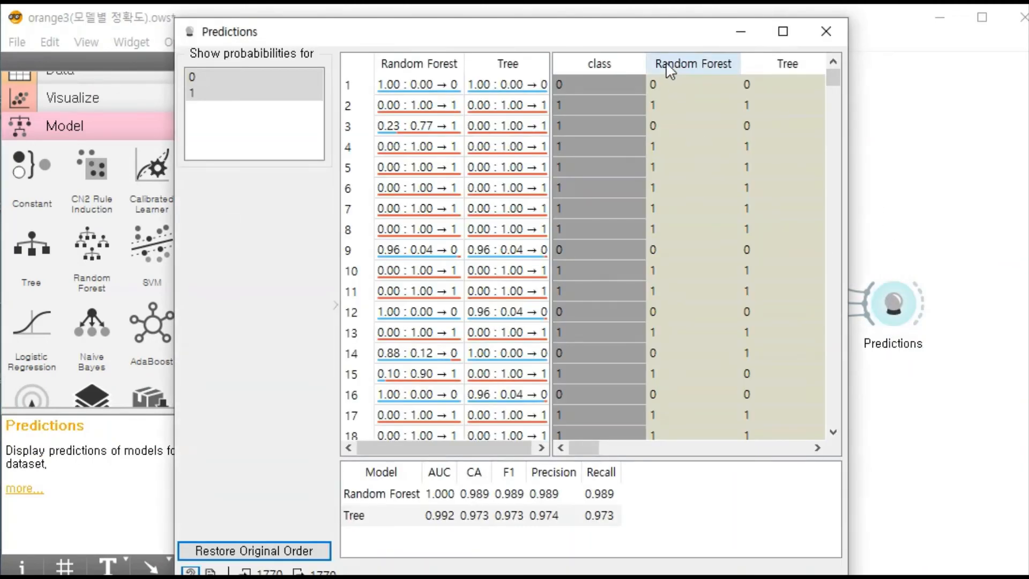
left_click_drag(674, 44, 746, 31)
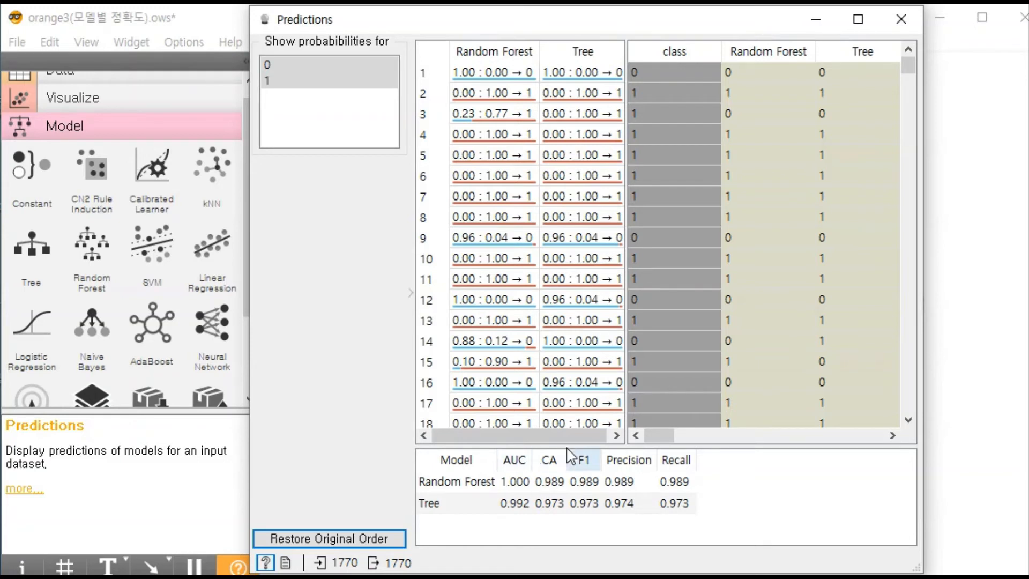
left_click(548, 460)
left_click(549, 461)
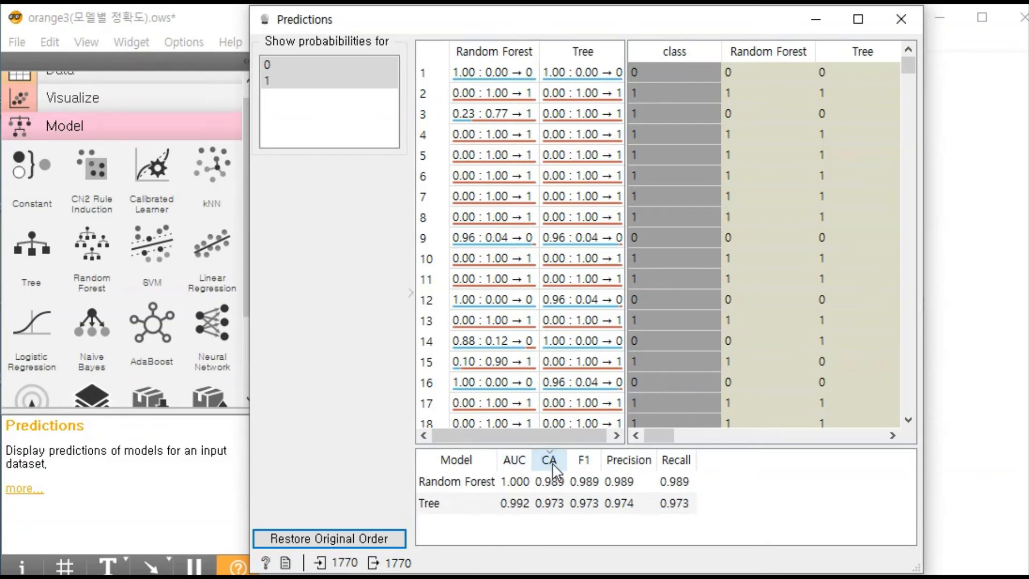
left_click(444, 483)
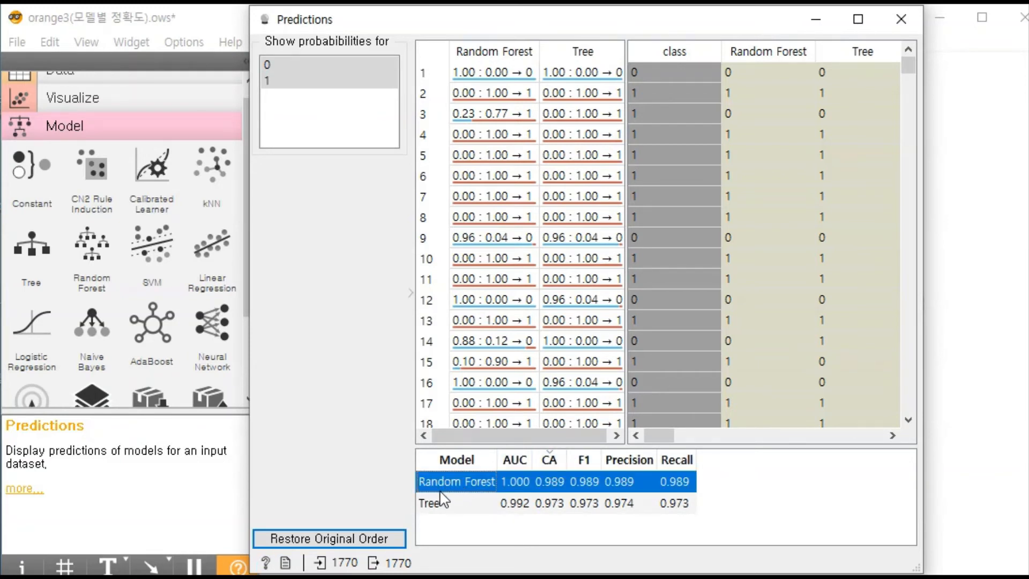
left_click(444, 502)
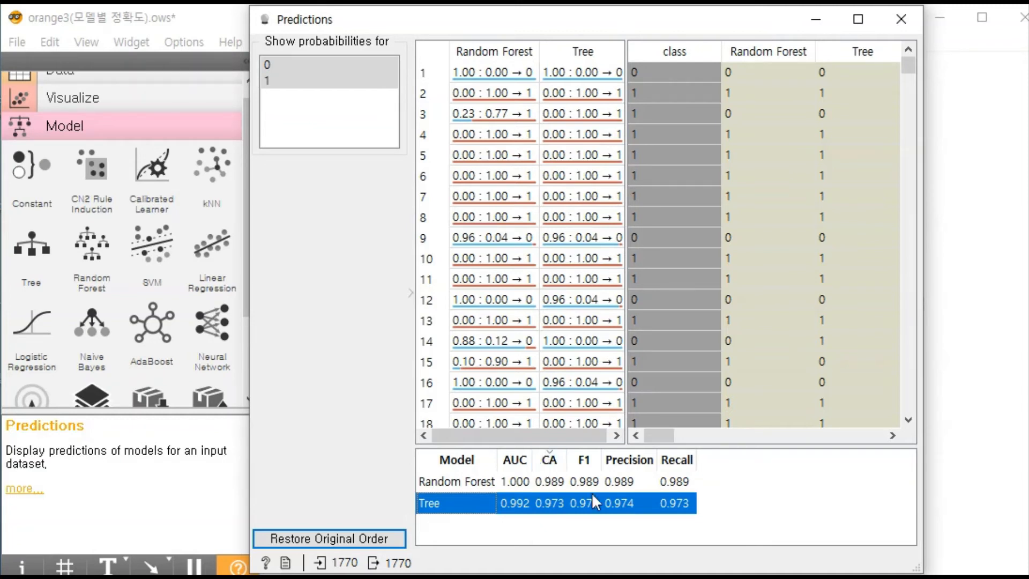
- Switch to a blank Notepad document, place it beside the Predictions window, and make it taller
left_click_drag(161, 576, 676, 235)
left_click_drag(642, 28, 390, 27)
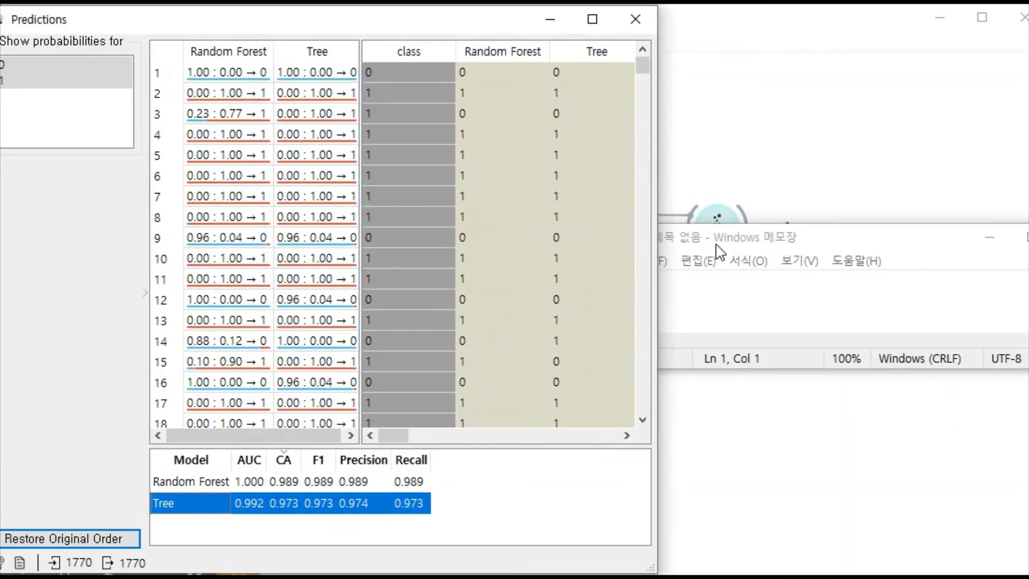
left_click_drag(718, 248, 757, 211)
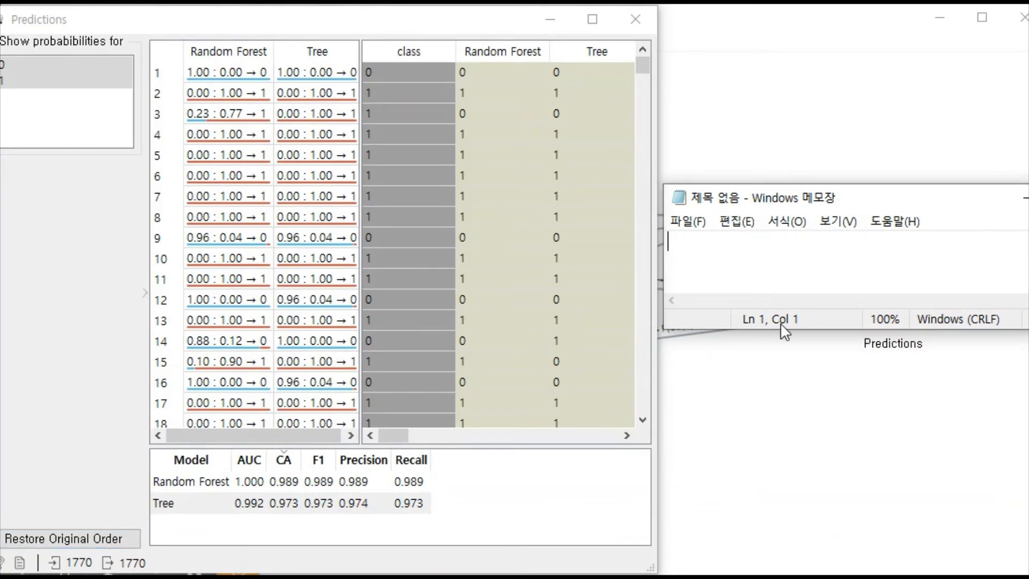
left_click_drag(779, 329, 780, 403)
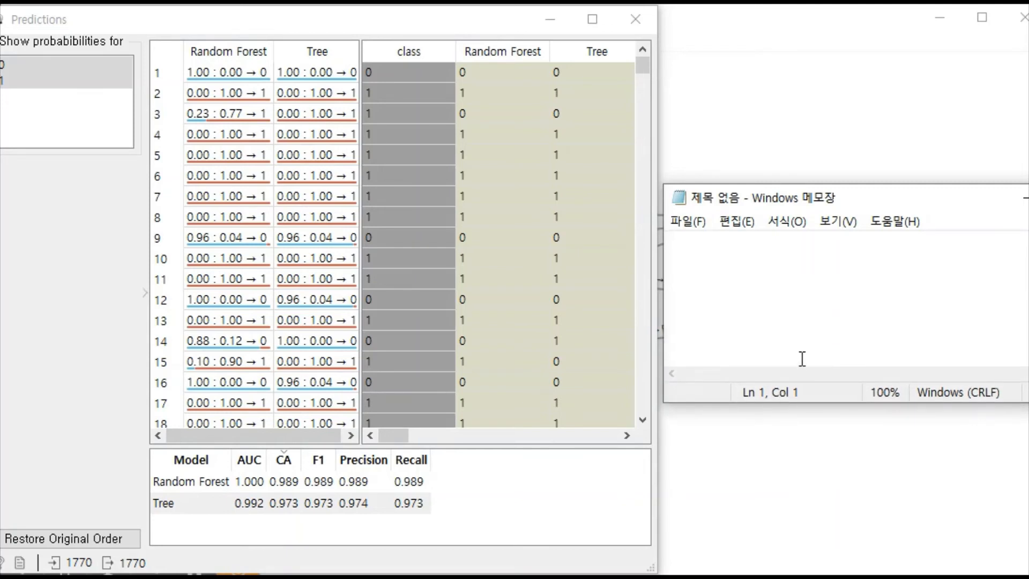
- Write the classification accuracy formula as a fraction, TT + FF over TT+FF+TF+FT = CA, and highlight its FF and CA terms
key("Return")
type("T")
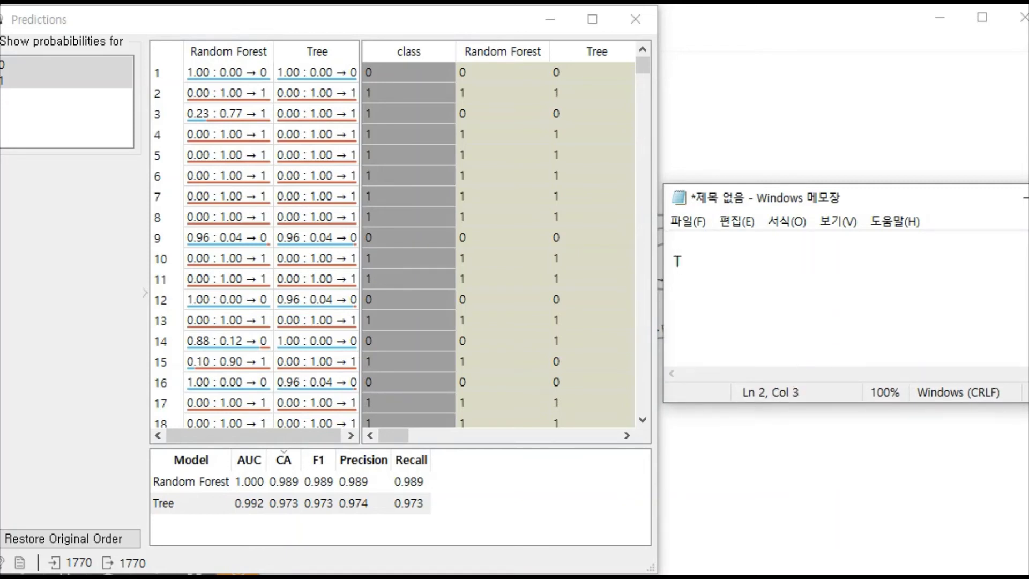
type("T")
type("-----------")
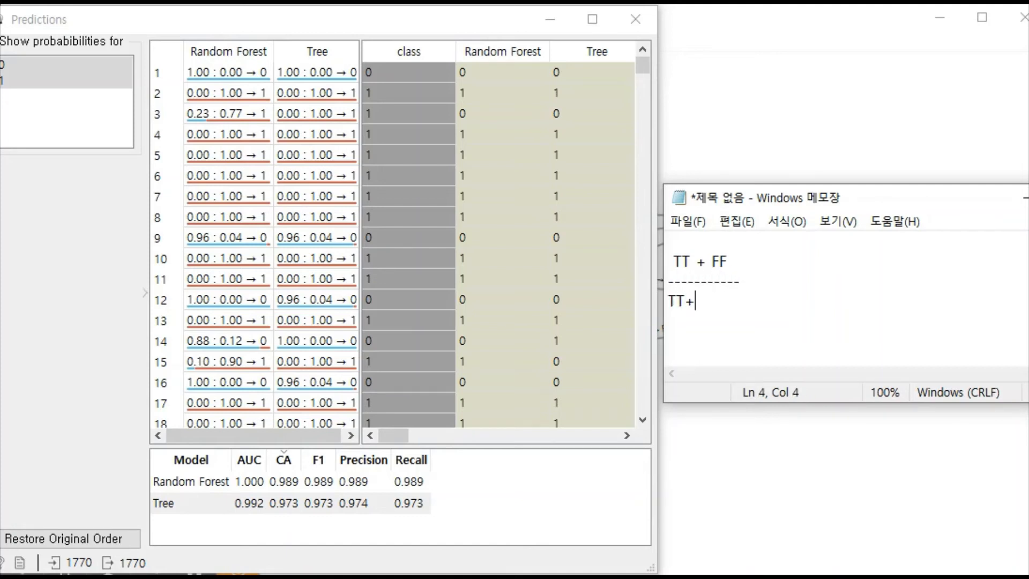
type("+TF+FT")
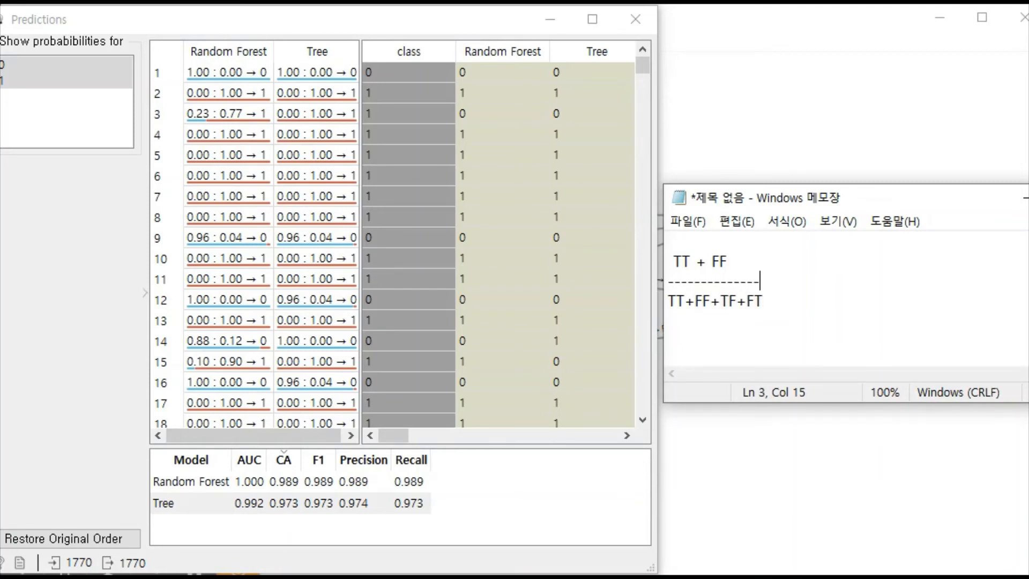
type("= CA")
left_click_drag(693, 262, 728, 261)
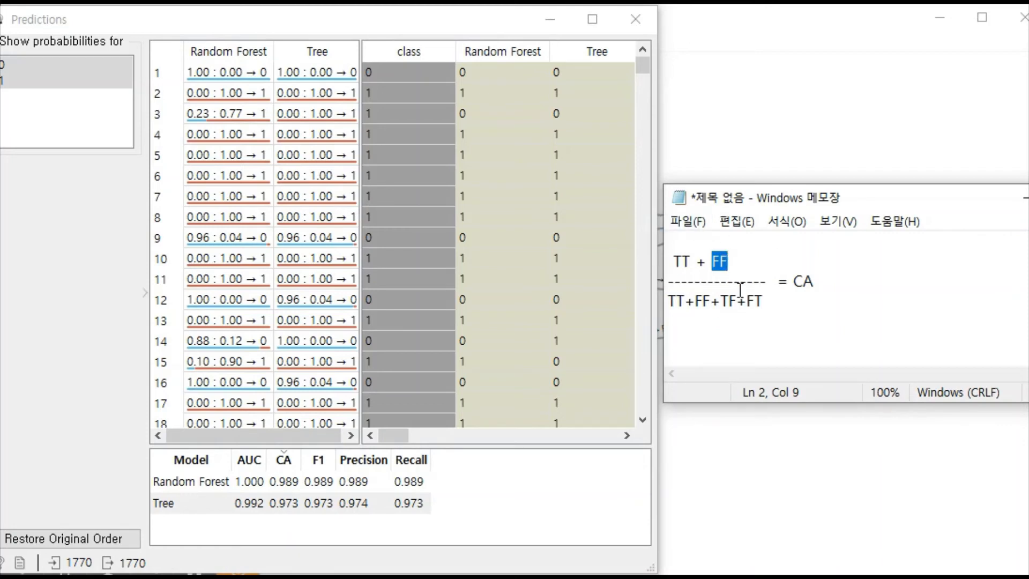
left_click_drag(793, 281, 816, 281)
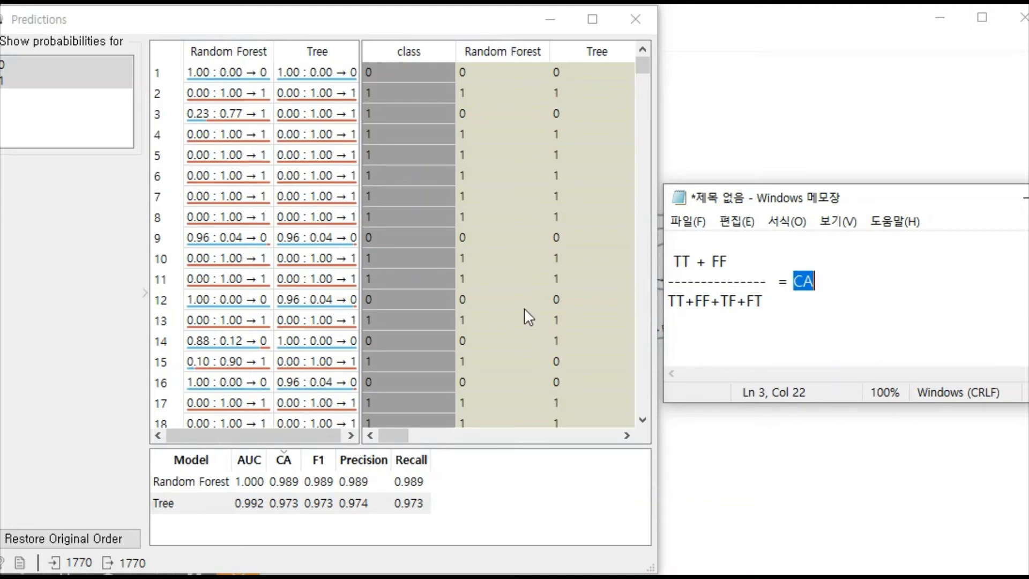
left_click(856, 294)
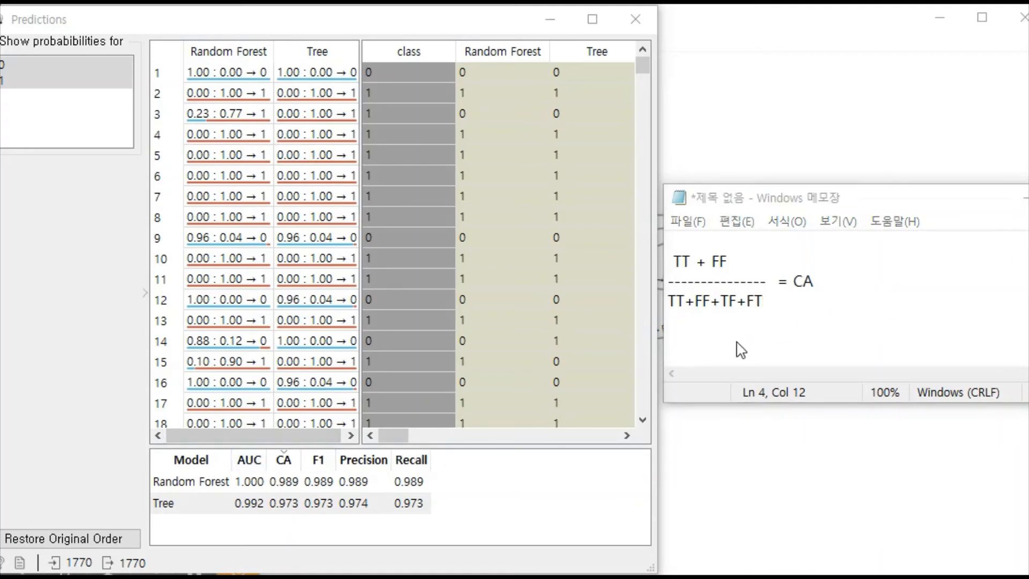
- Return to the Predictions window, adjust its width, and compare the Tree and Random Forest scores again
left_click(666, 281)
left_click_drag(660, 280, 720, 269)
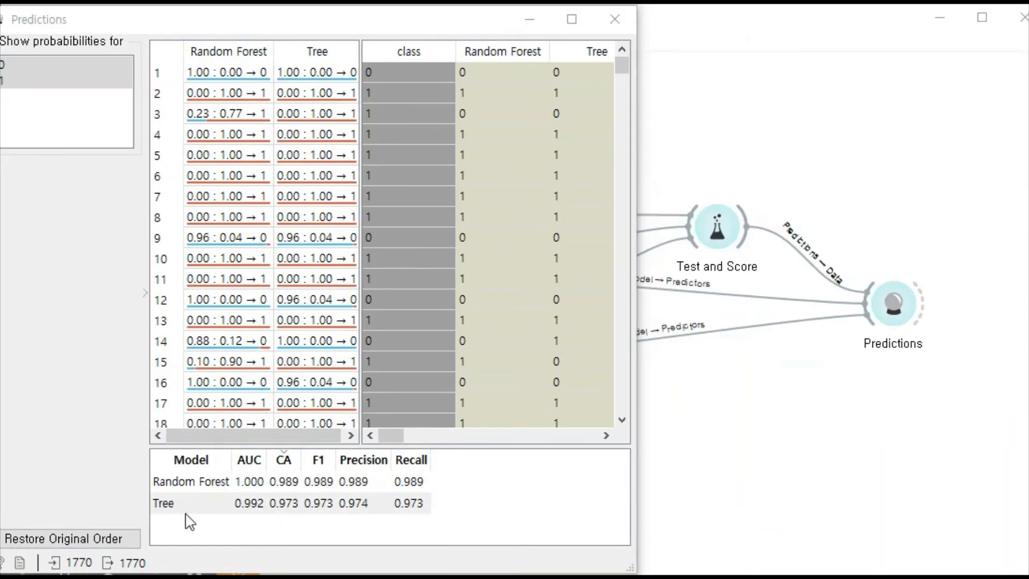
left_click(188, 504)
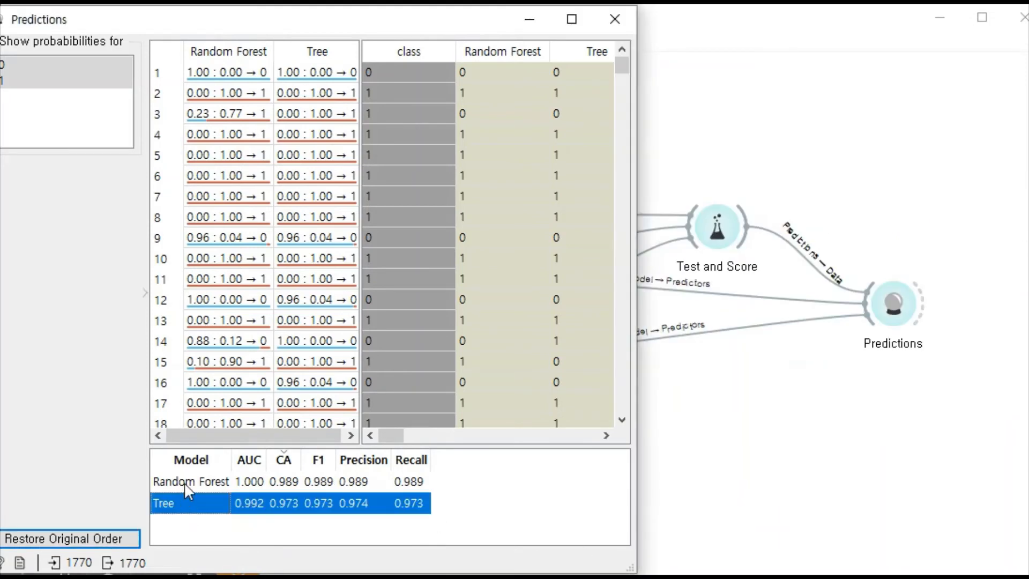
left_click(192, 483)
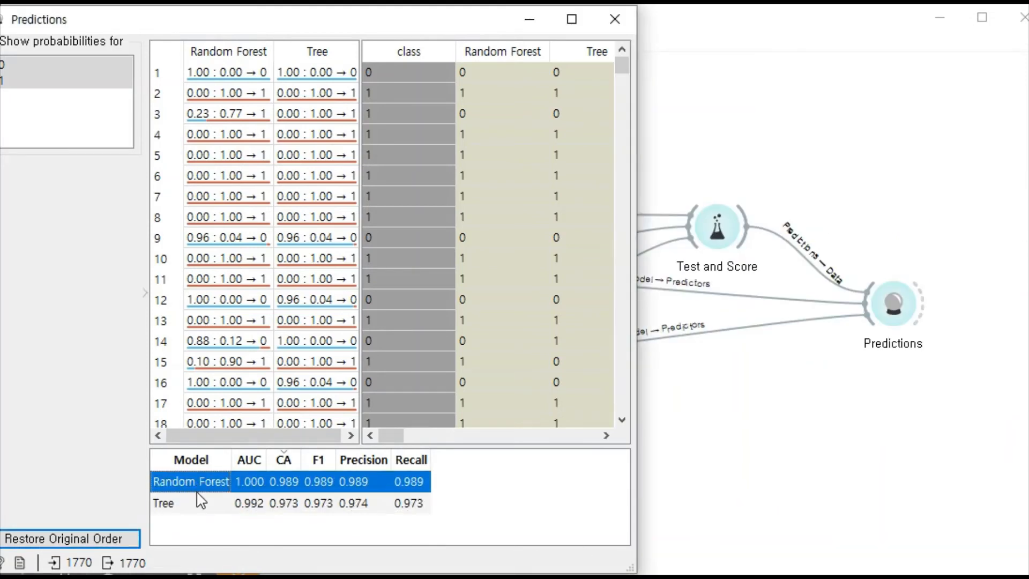
left_click(194, 501)
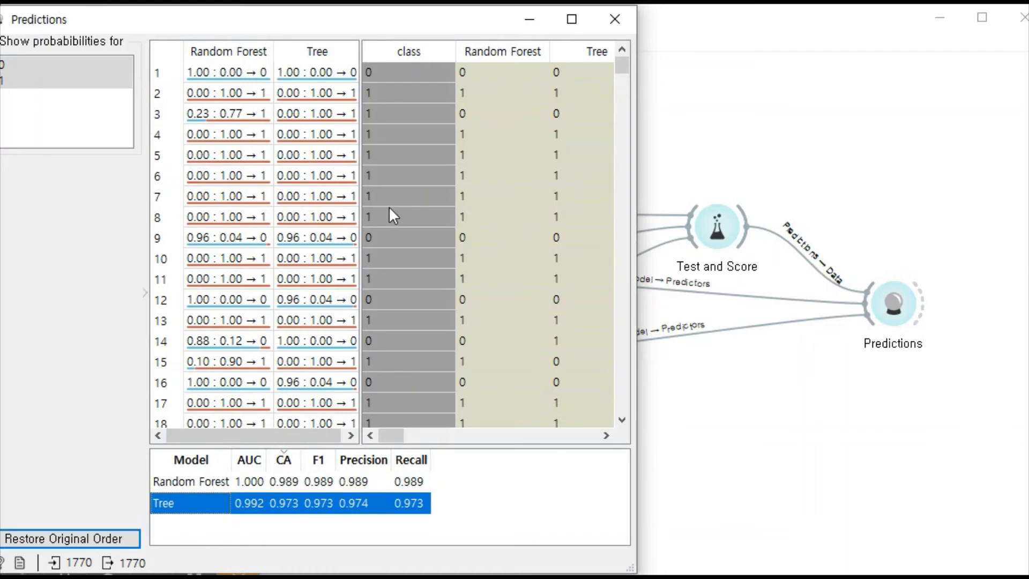
- Examine individual prediction rows such as 1, 2 and 9 for both models against the actual class, and close Predictions
left_click(230, 72)
left_click(255, 97)
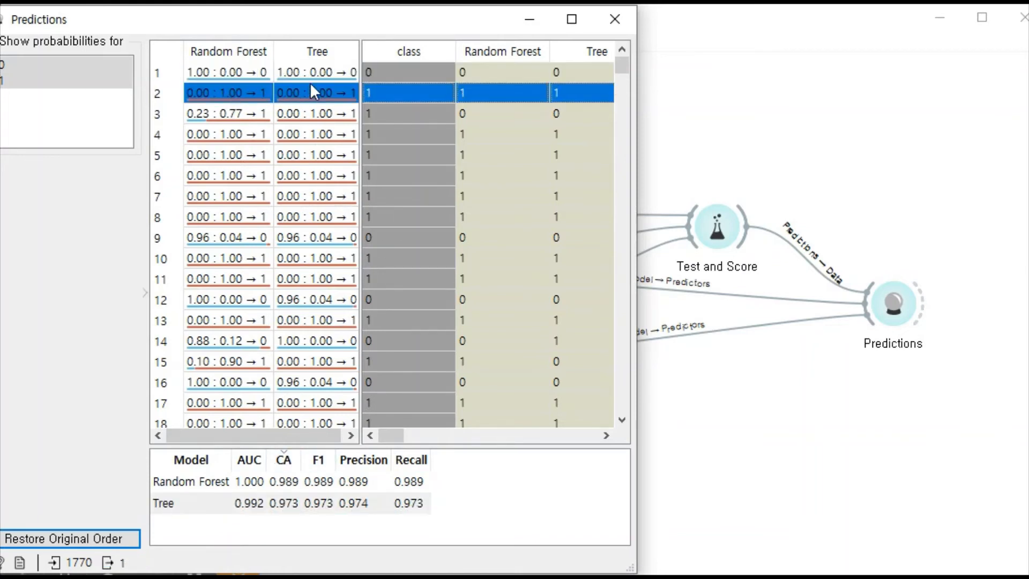
left_click(304, 74)
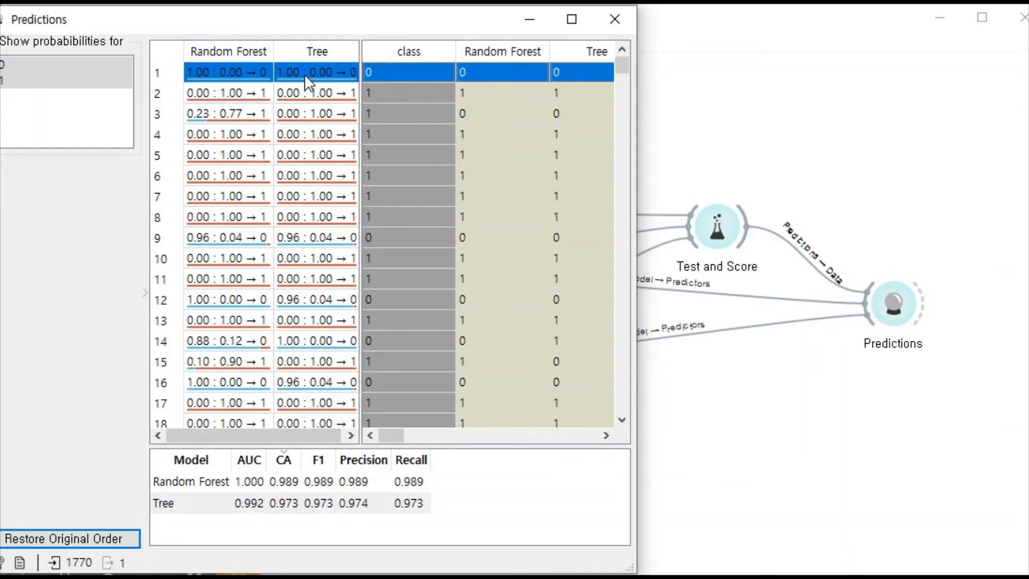
left_click(290, 241)
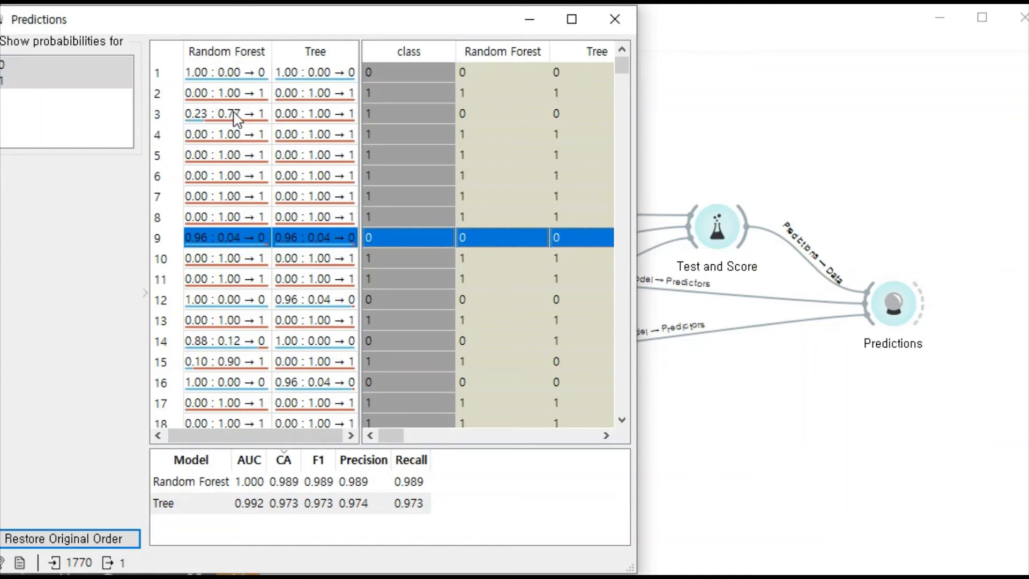
scroll(306, 380, "down", 6)
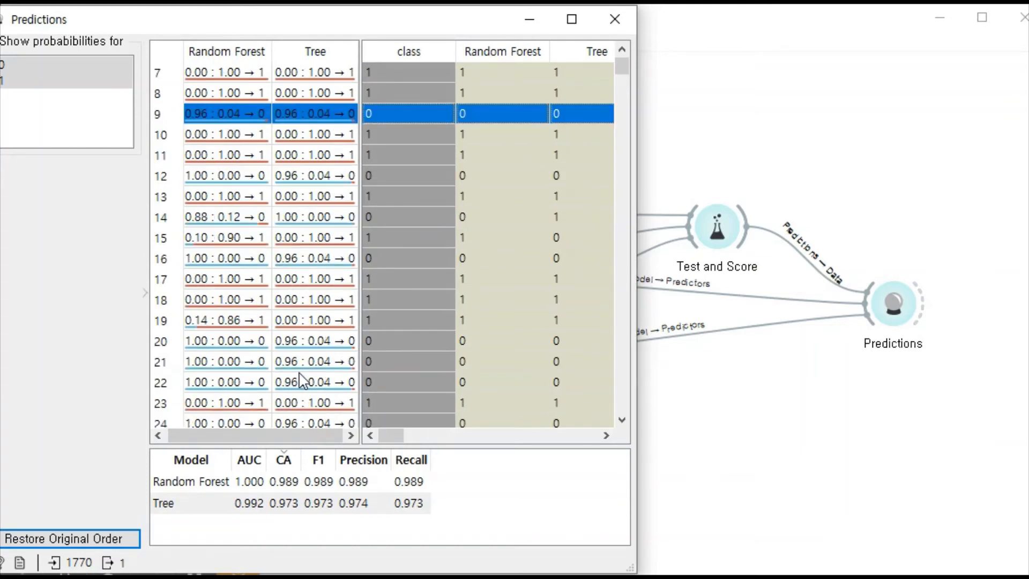
scroll(291, 357, "up", 6)
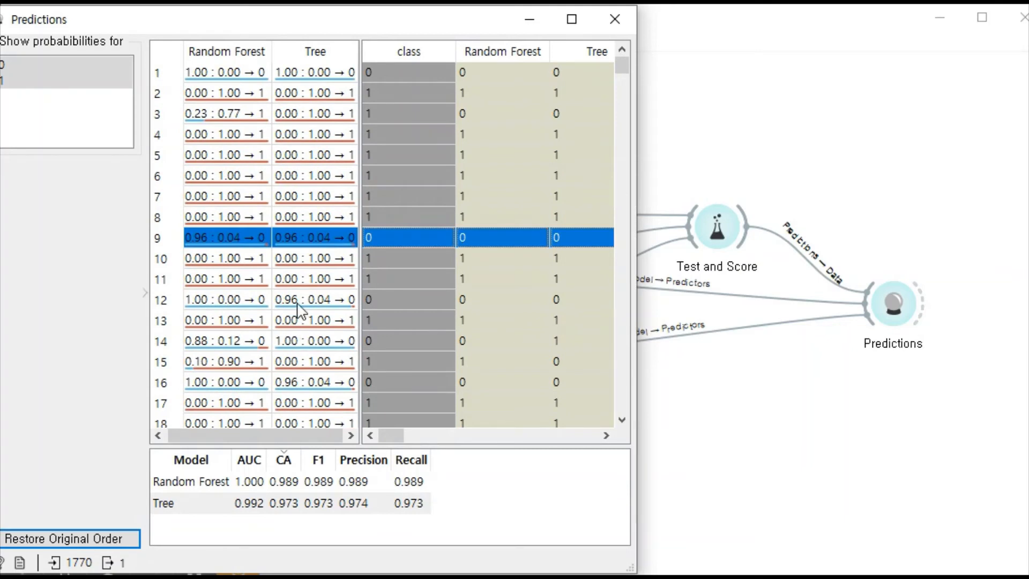
left_click_drag(319, 33, 352, 37)
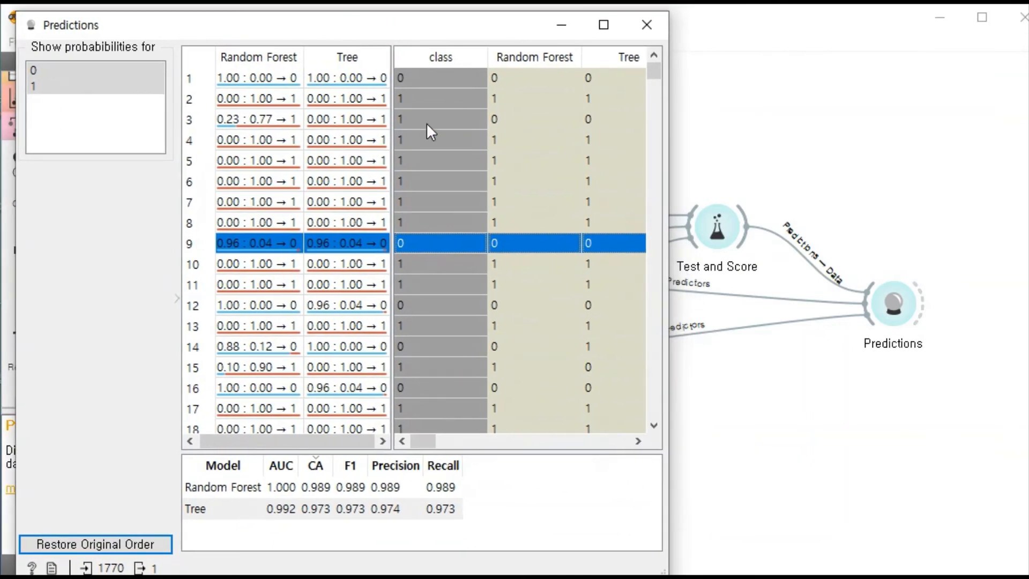
left_click(647, 25)
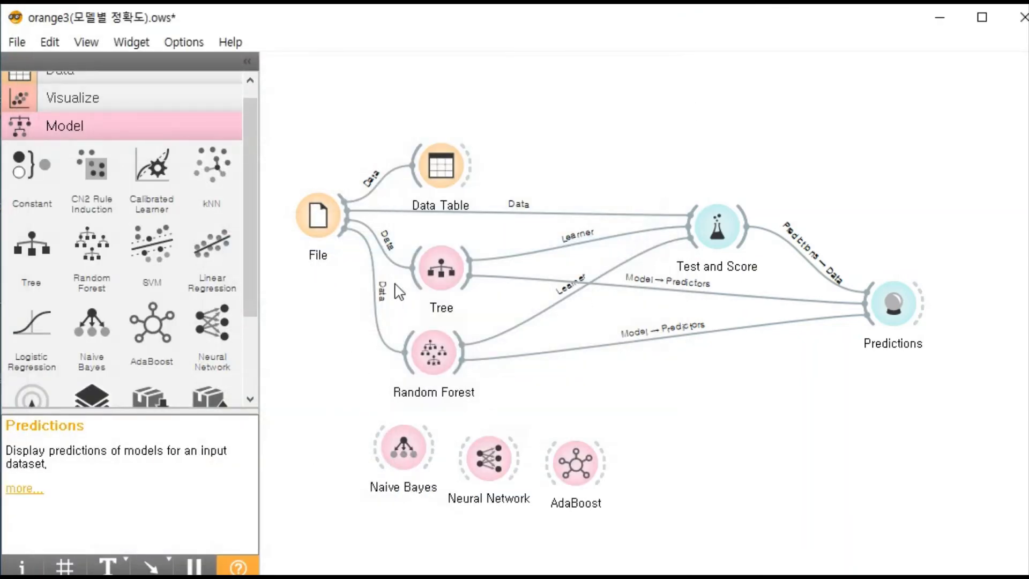
- Arrange the Naive Bayes, Neural Network and AdaBoost widgets in a column below Random Forest on the canvas
left_click(437, 276)
left_click(431, 355)
left_click_drag(377, 447, 422, 423)
left_click(332, 444)
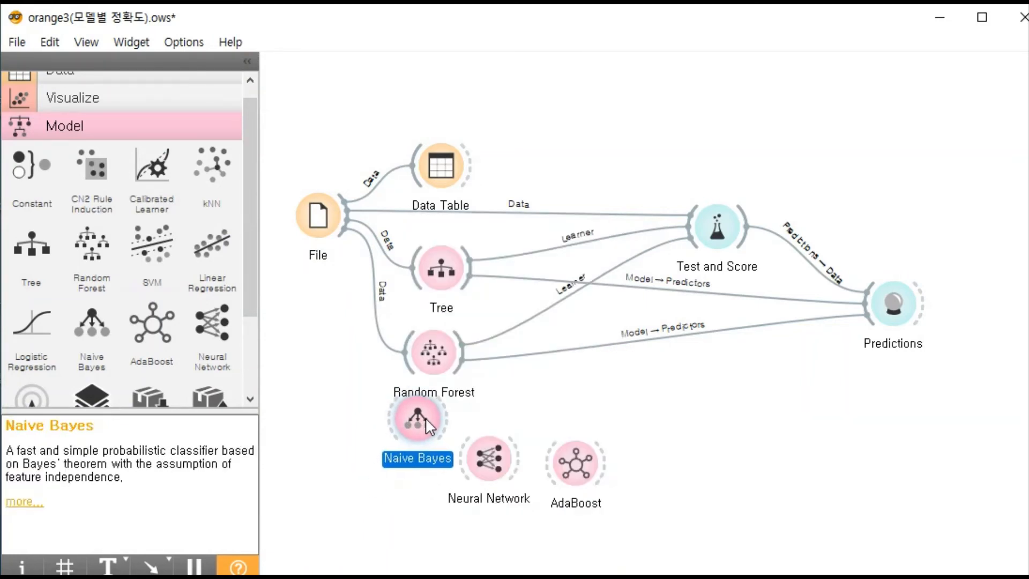
left_click_drag(468, 466, 399, 511)
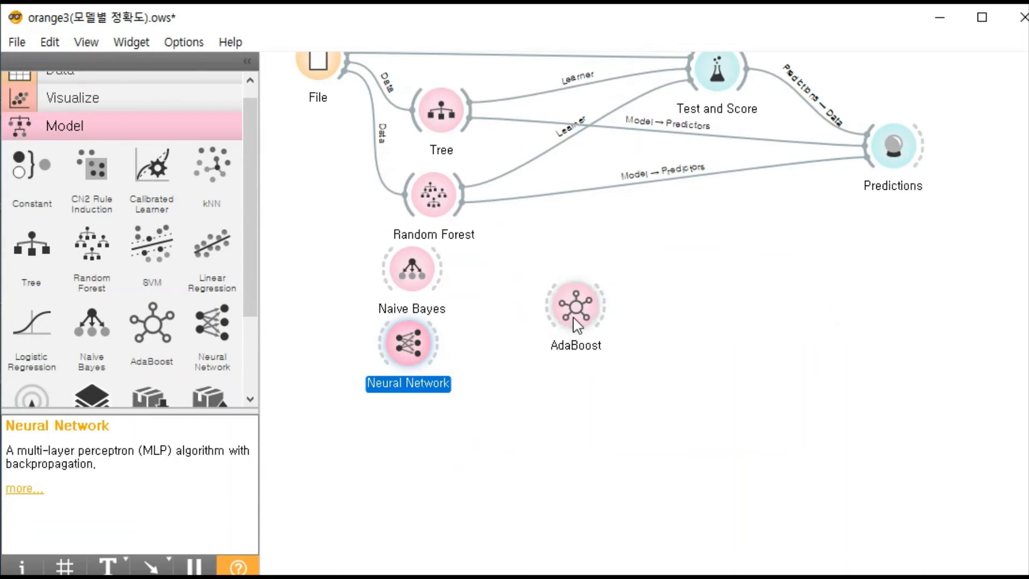
left_click_drag(575, 305, 401, 423)
left_click(514, 368)
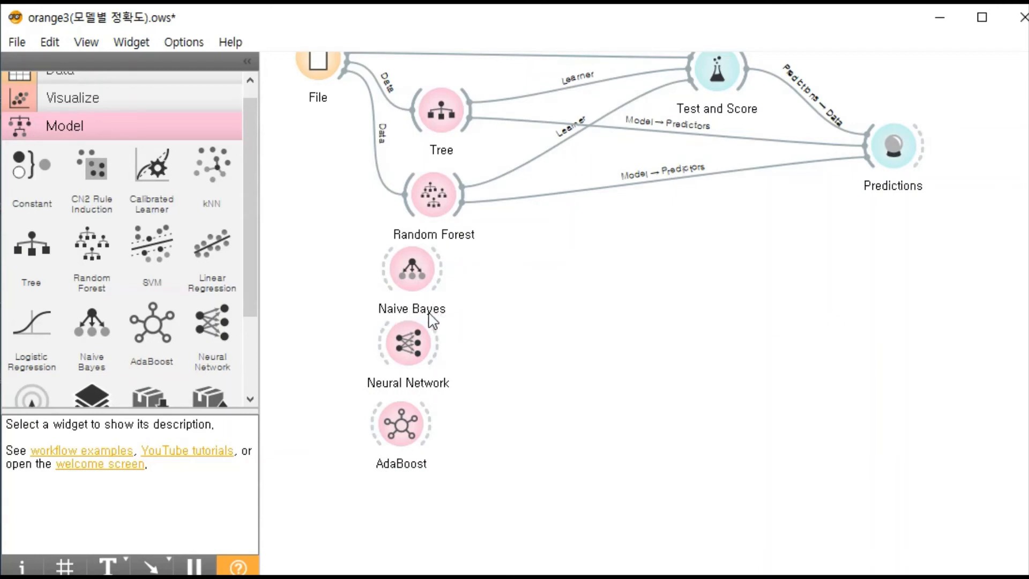
- Link the File widget's data output to the Naive Bayes, Neural Network and AdaBoost widgets
scroll(533, 298, "up", 2)
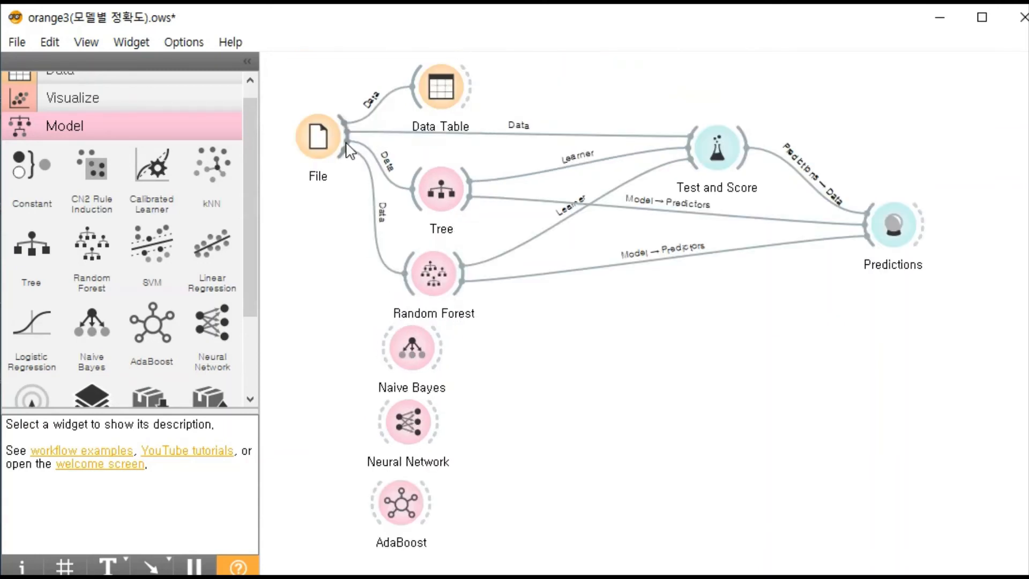
left_click_drag(349, 150, 388, 349)
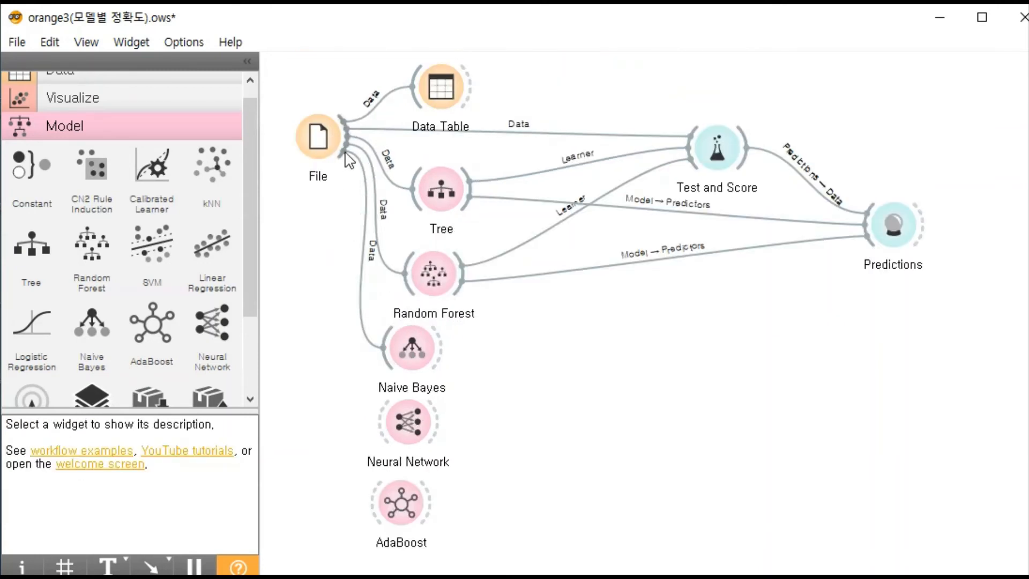
left_click_drag(346, 153, 381, 422)
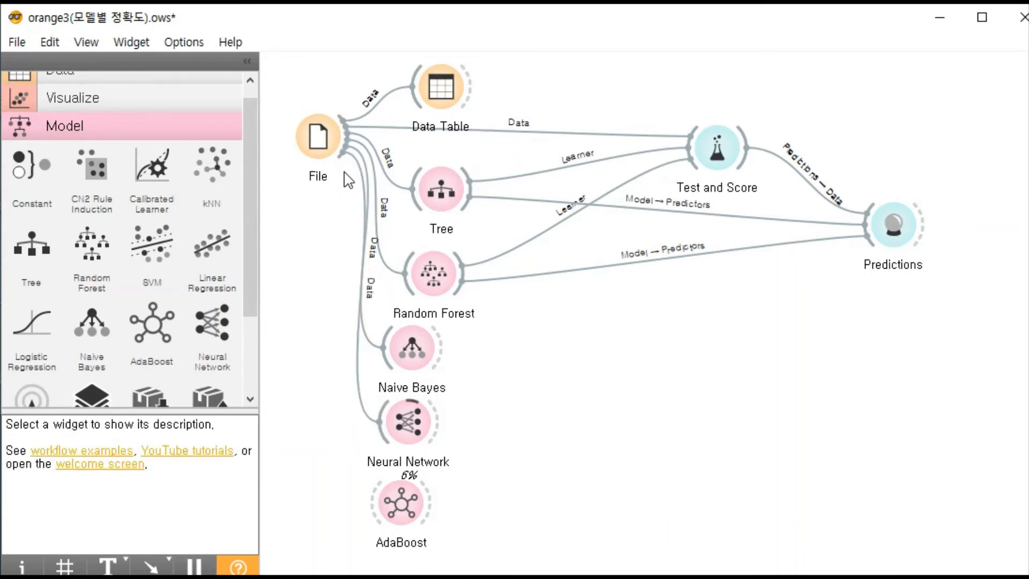
left_click_drag(347, 154, 374, 523)
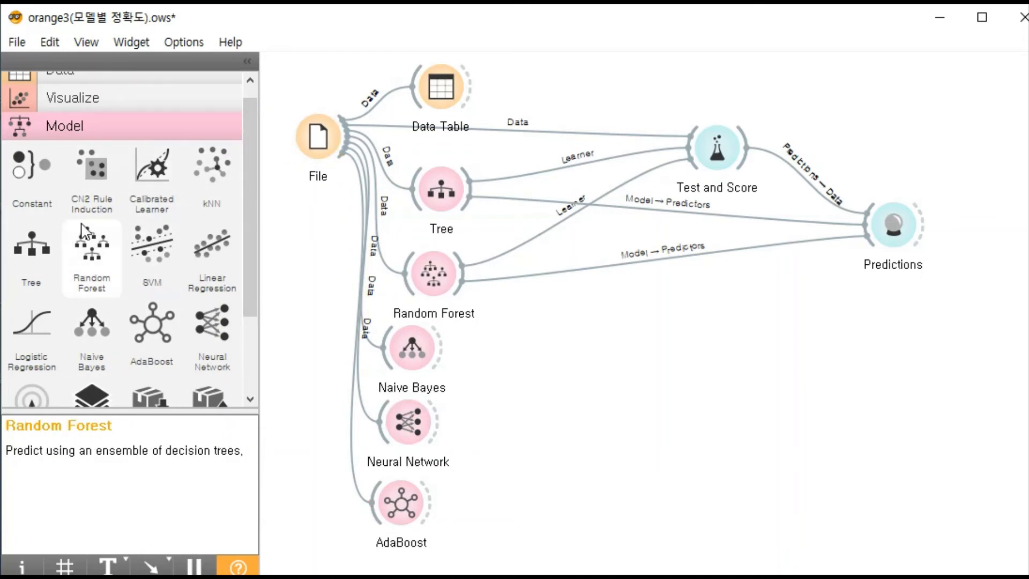
- Link Naive Bayes, Neural Network and AdaBoost to Test and Score as learners
scroll(83, 230, "down", 1)
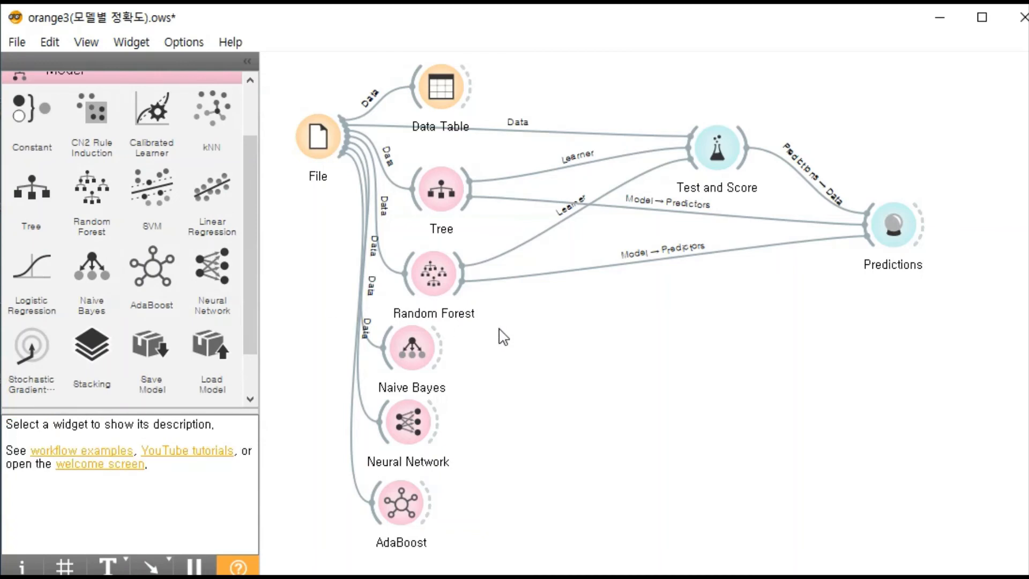
left_click_drag(442, 347, 691, 161)
left_click_drag(438, 421, 691, 171)
left_click_drag(434, 505, 691, 162)
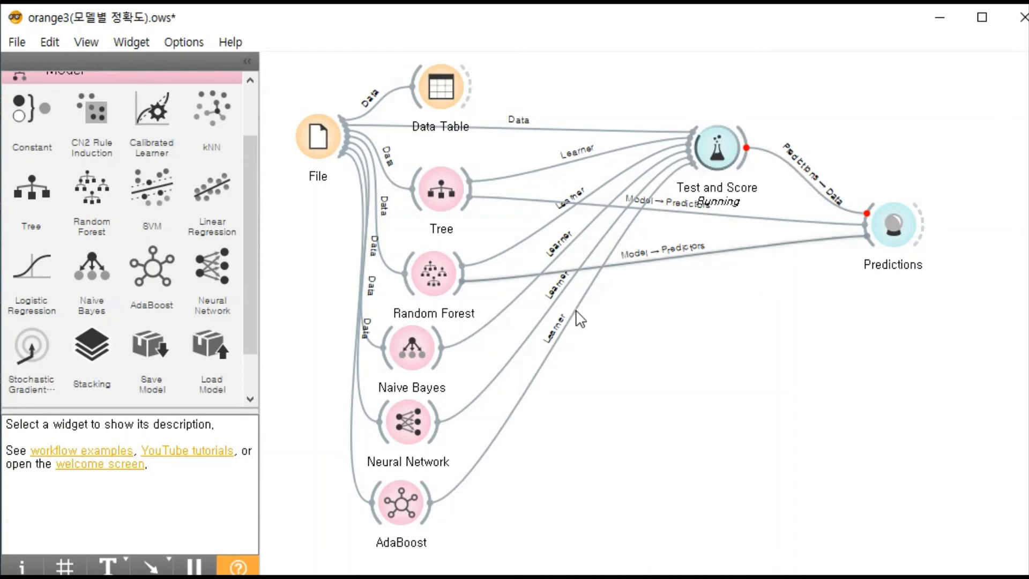
- Link the Naive Bayes, Neural Network and AdaBoost models to Predictions as predictors
left_click(419, 352)
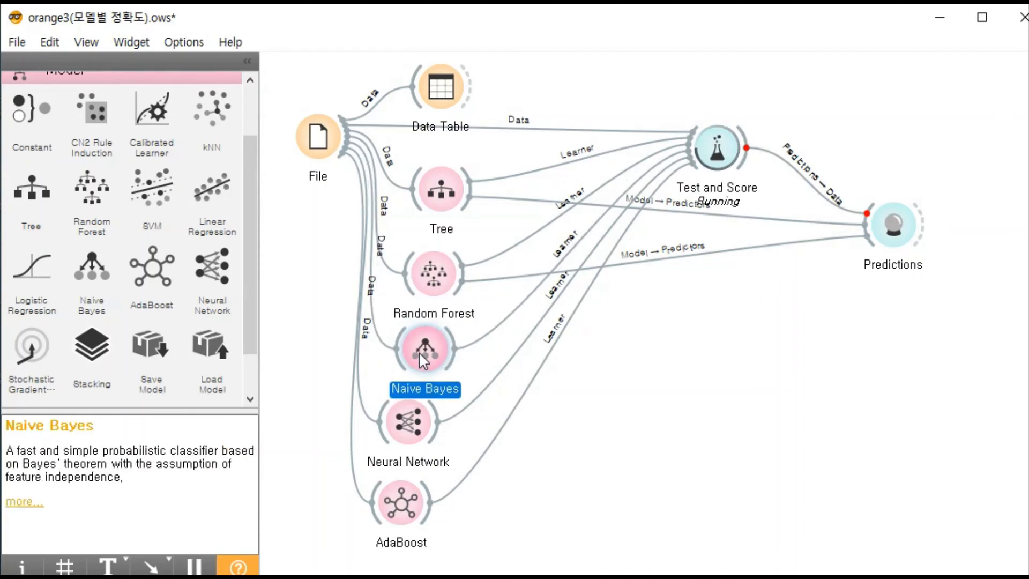
left_click_drag(452, 358, 853, 246)
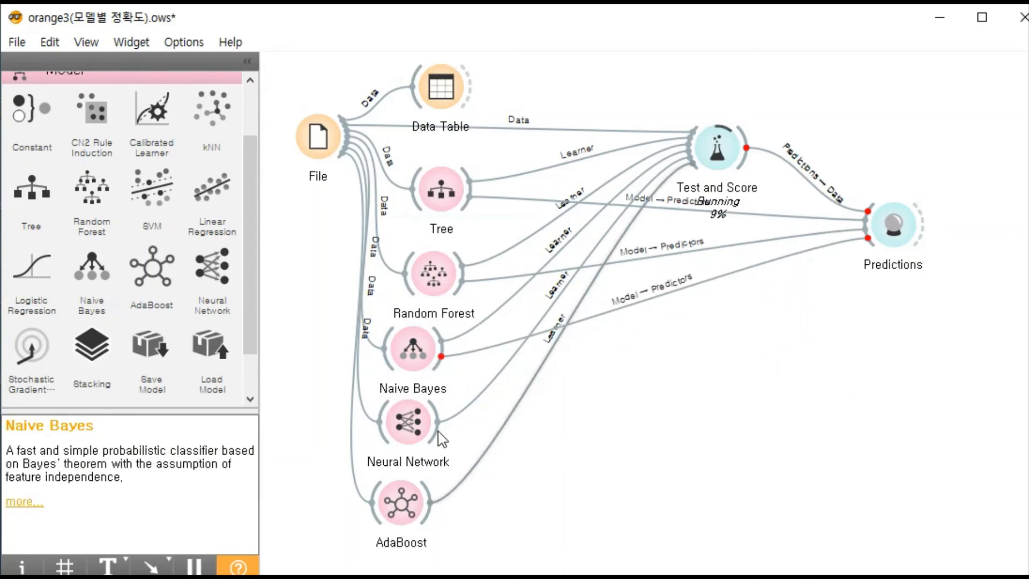
left_click_drag(436, 428, 865, 238)
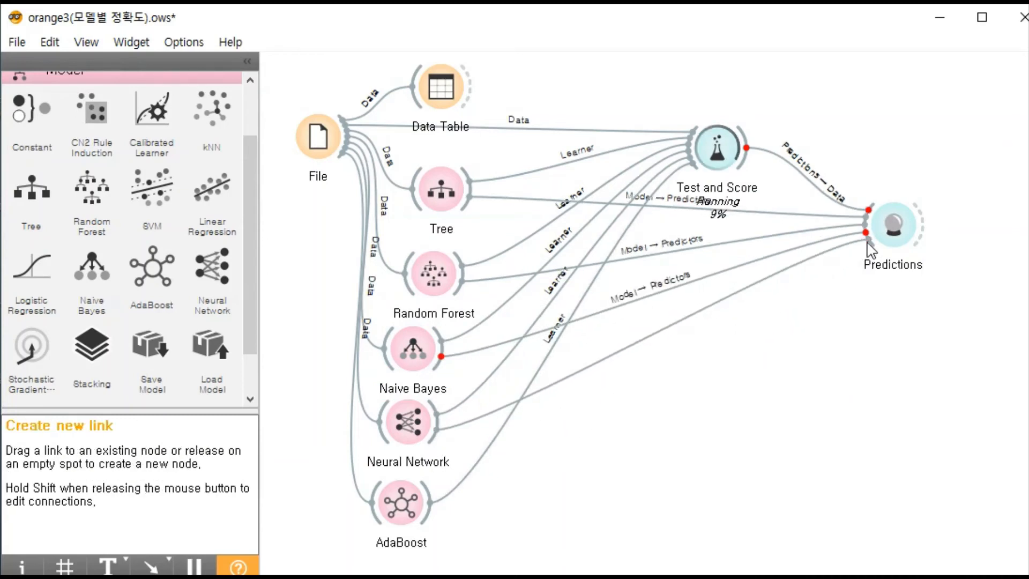
left_click_drag(433, 514, 876, 252)
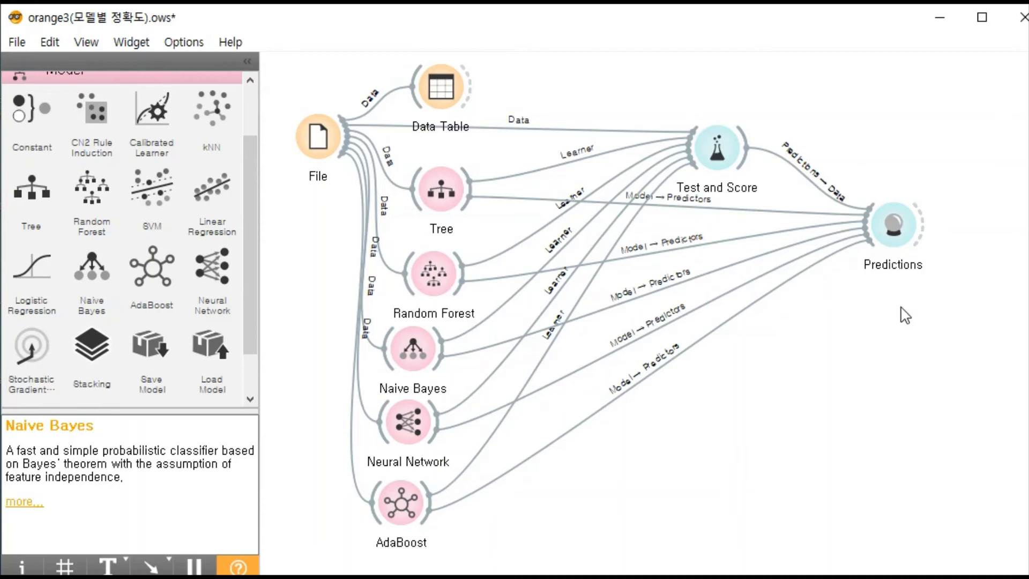
- View Predictions, sort the five models by CA in descending order to compare their accuracy, and close the window
double_click(891, 224)
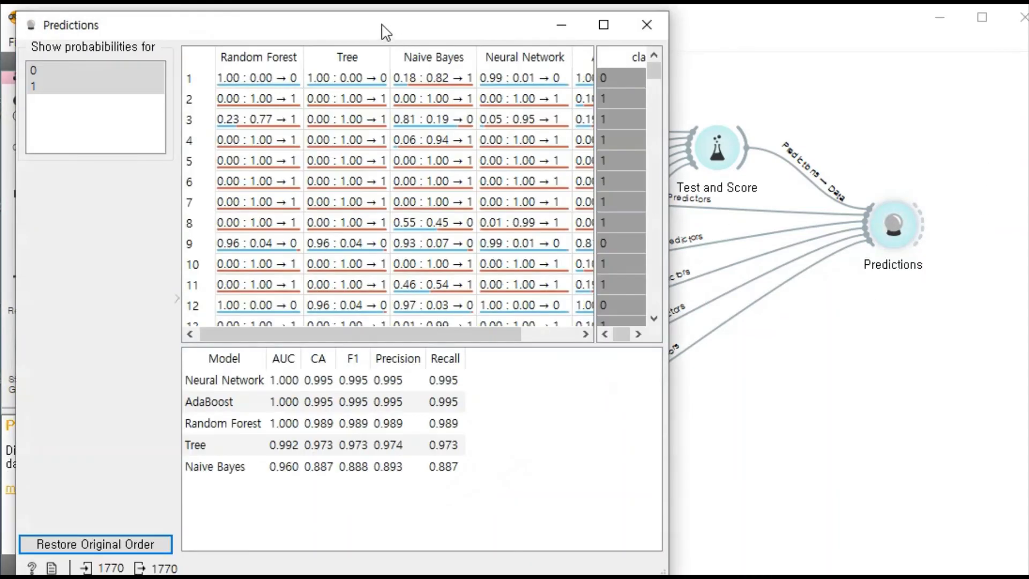
left_click_drag(384, 32, 572, 46)
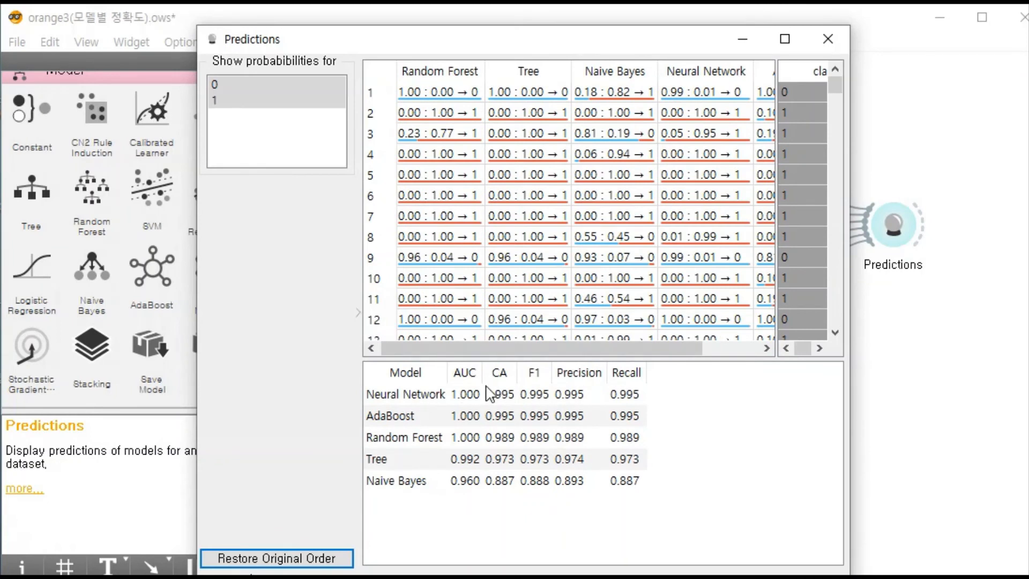
left_click(505, 374)
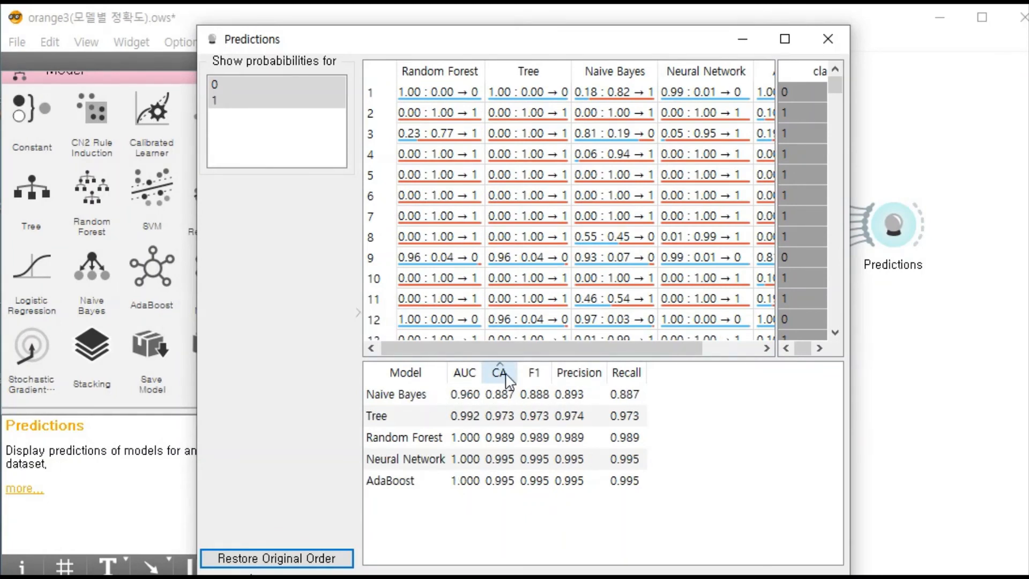
left_click(501, 373)
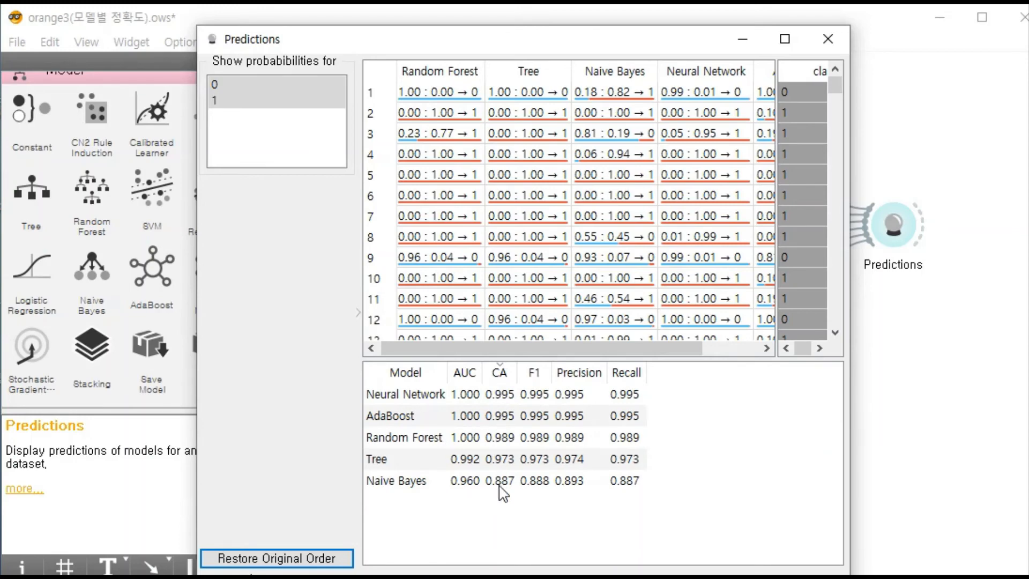
left_click(856, 87)
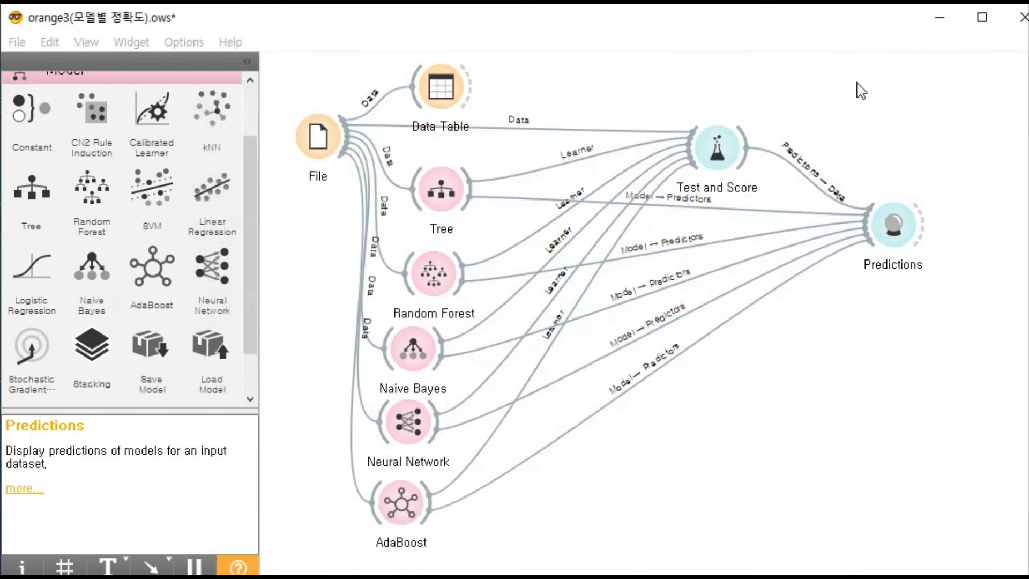
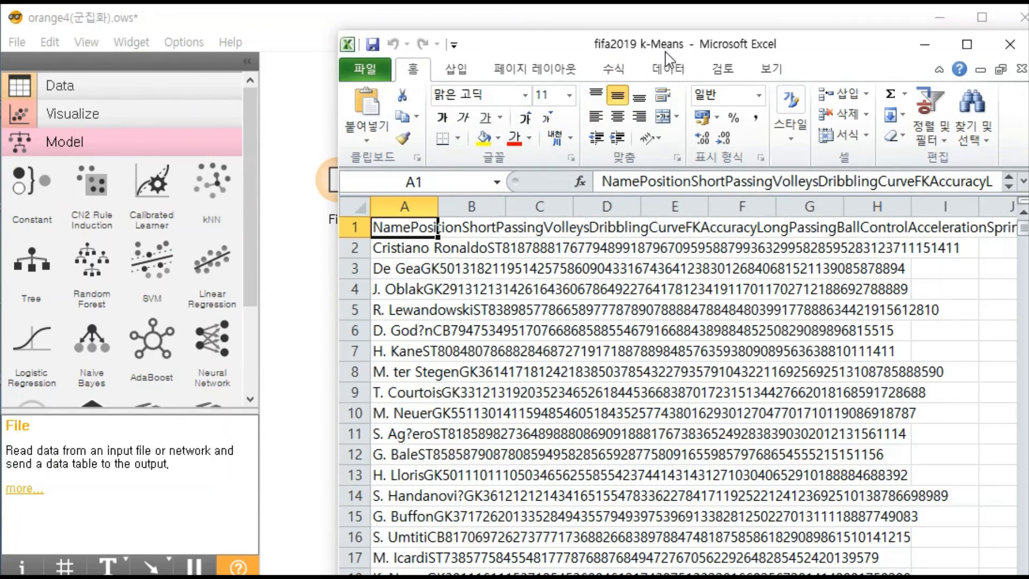
- Examine the fifa2019 k-Means spreadsheet's header row, including the Name and Position fields, and the player records below it
left_click(470, 224)
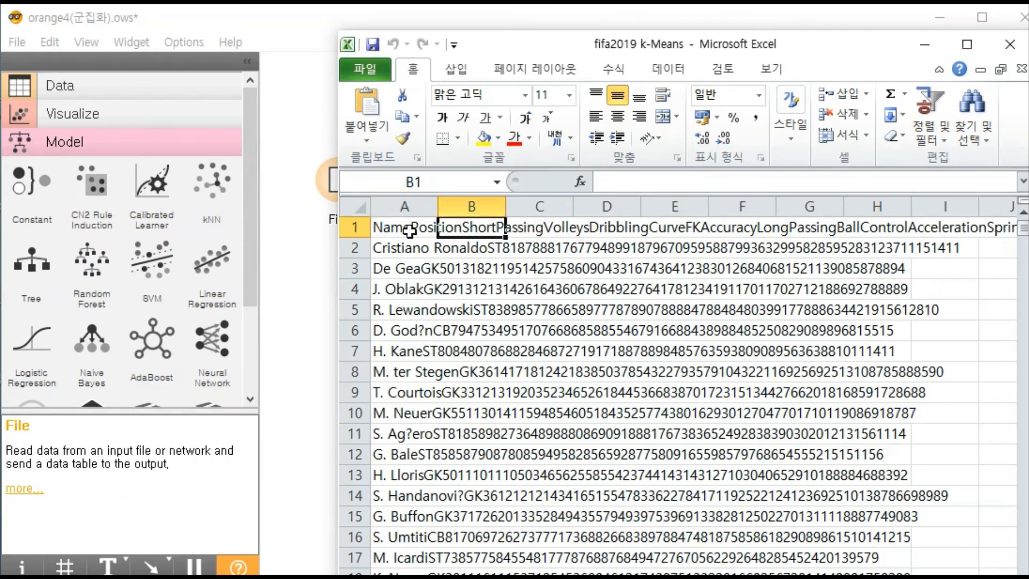
left_click(390, 230)
left_click(467, 206)
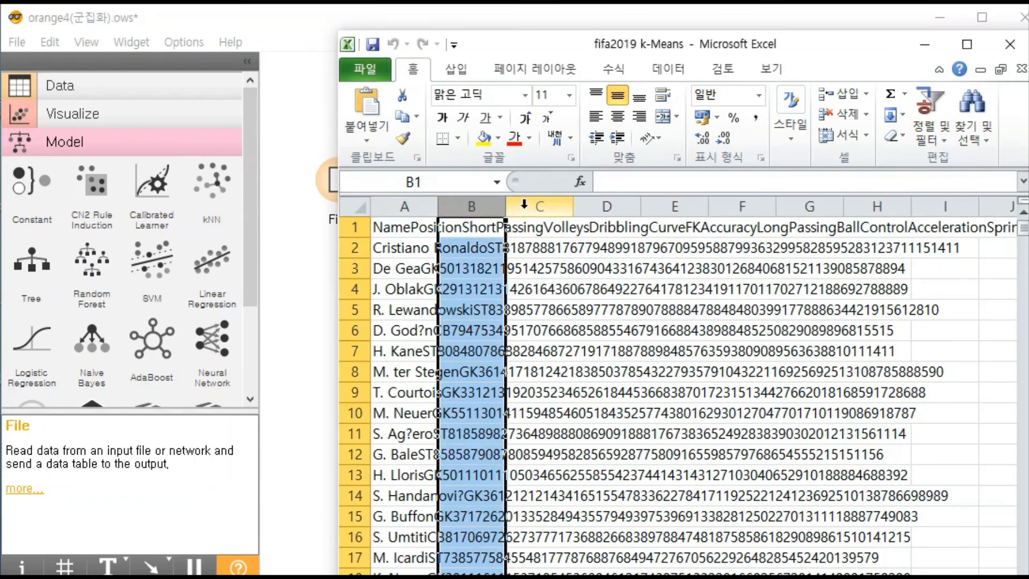
left_click_drag(528, 206, 758, 183)
left_click(606, 207)
left_click(400, 227)
left_click(755, 183)
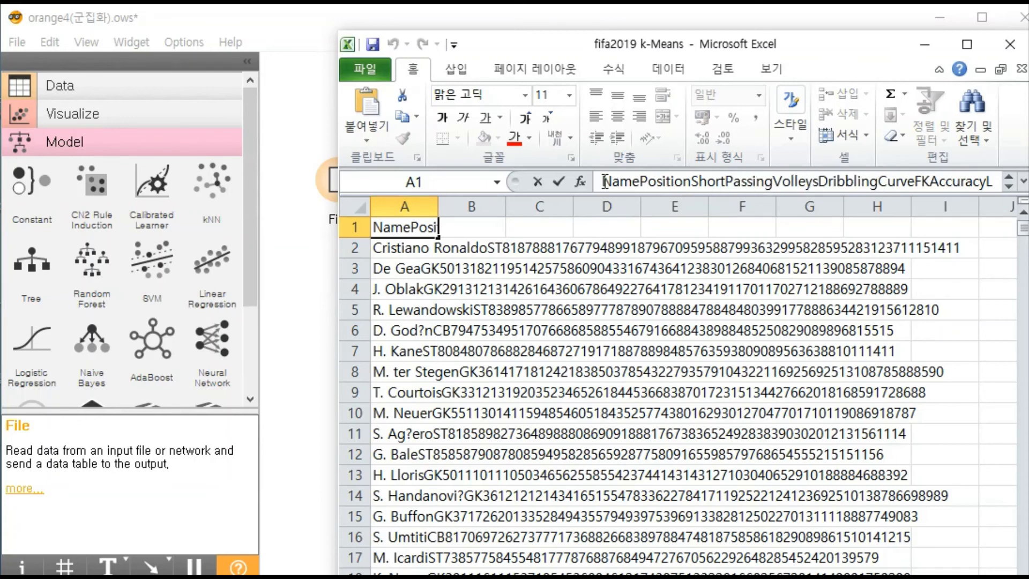
left_click_drag(604, 182, 680, 182)
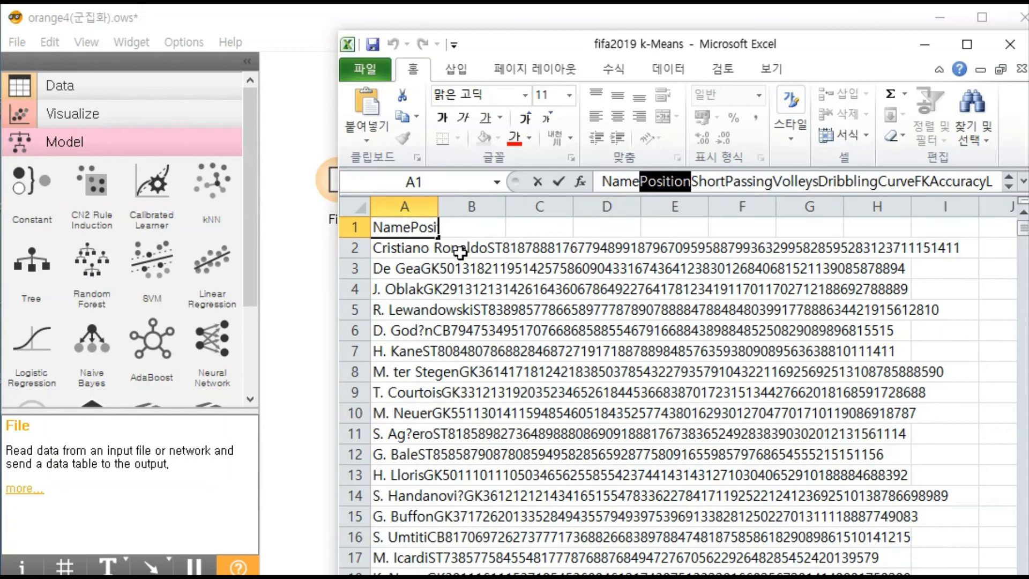
left_click(420, 268)
left_click_drag(417, 249, 621, 514)
left_click(816, 488)
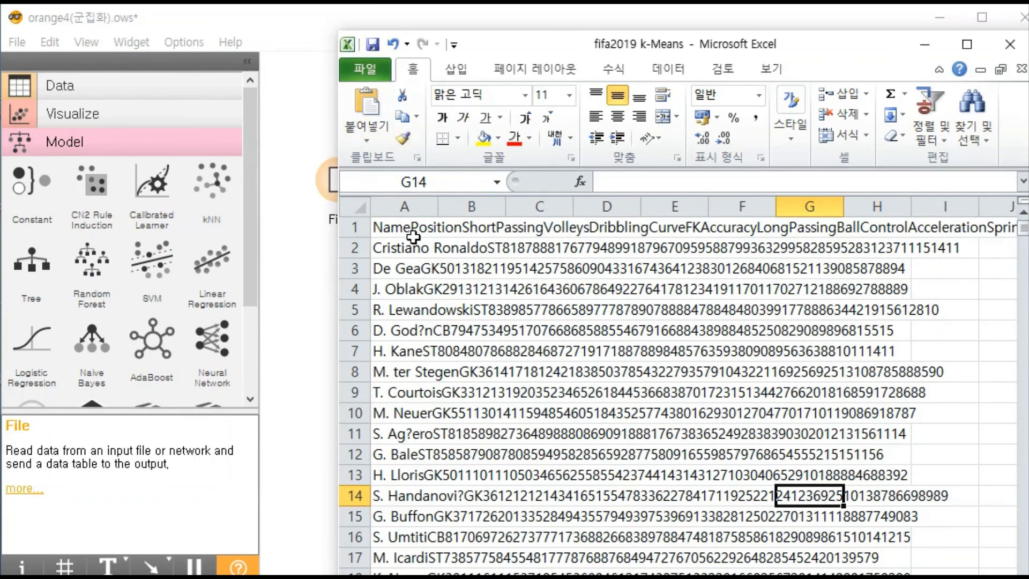
left_click_drag(687, 53, 693, 34)
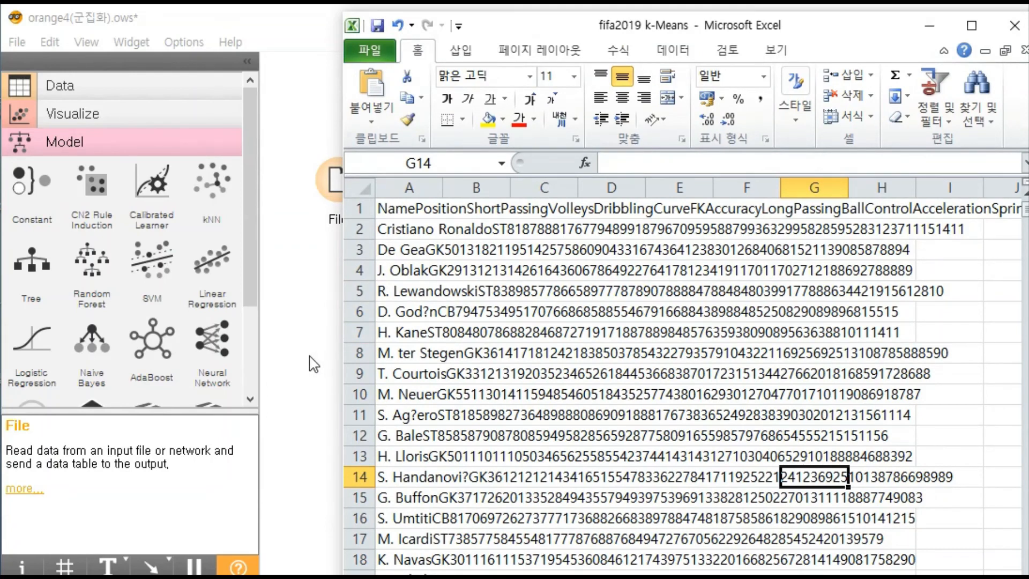
- Switch to Orange, open the File widget and review the column types and roles of fifa2019 k-Means.csv
left_click(305, 370)
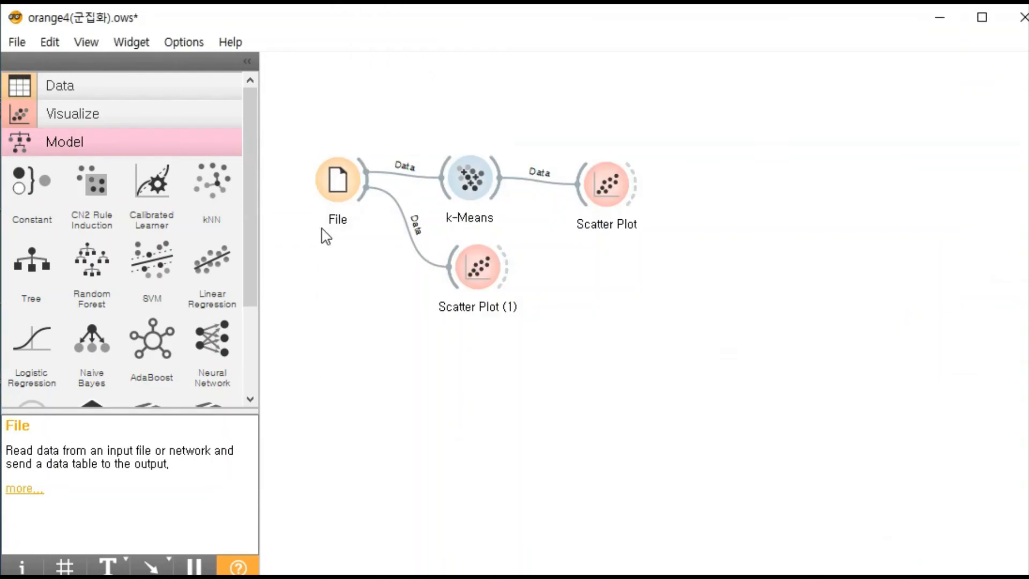
double_click(331, 205)
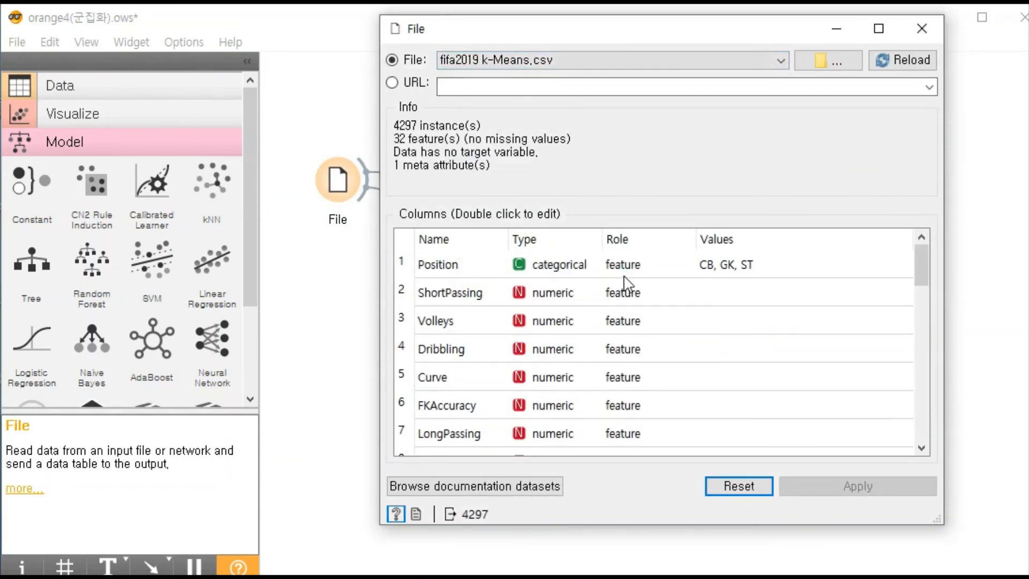
left_click_drag(575, 40, 586, 31)
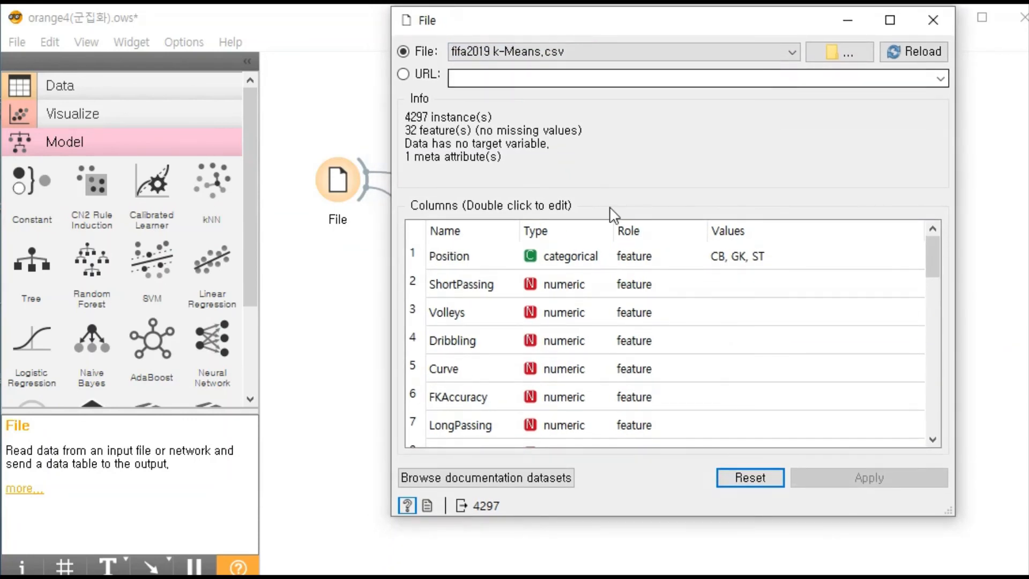
scroll(683, 338, "down", 9)
scroll(685, 339, "up", 9)
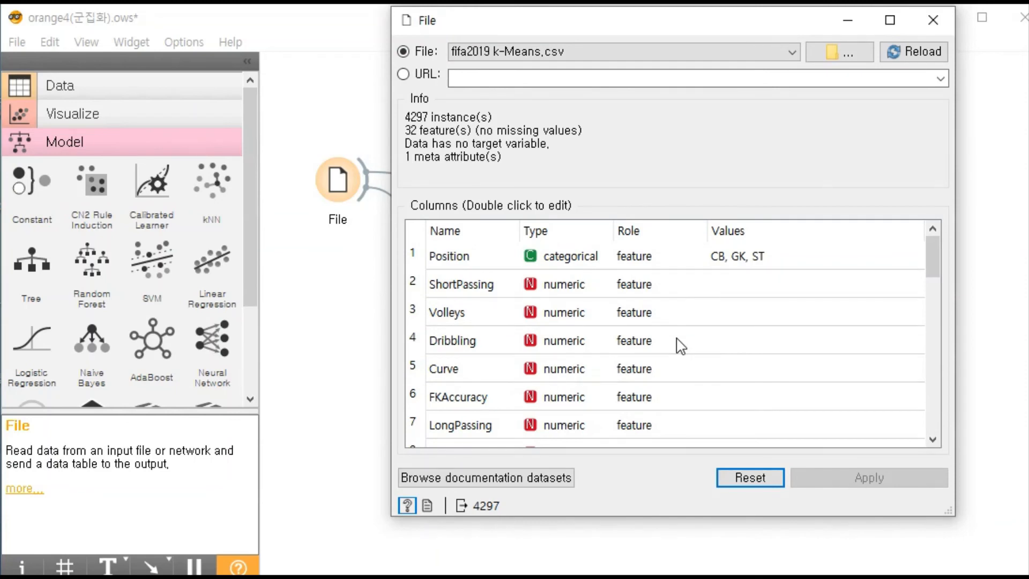
scroll(680, 346, "down", 6)
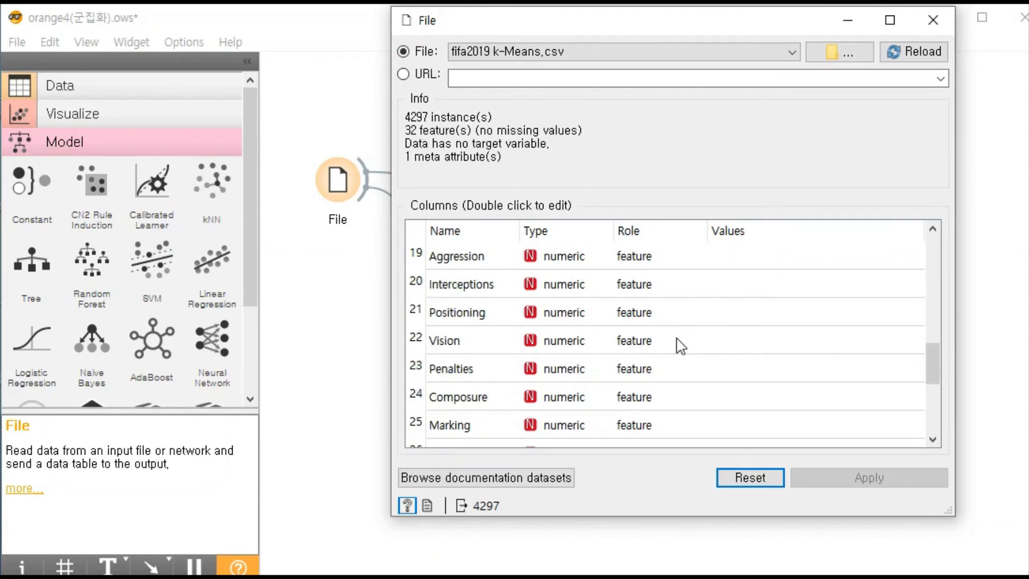
- Keep Vision as a feature and Name as meta, apply the column settings, and close the File window
double_click(632, 343)
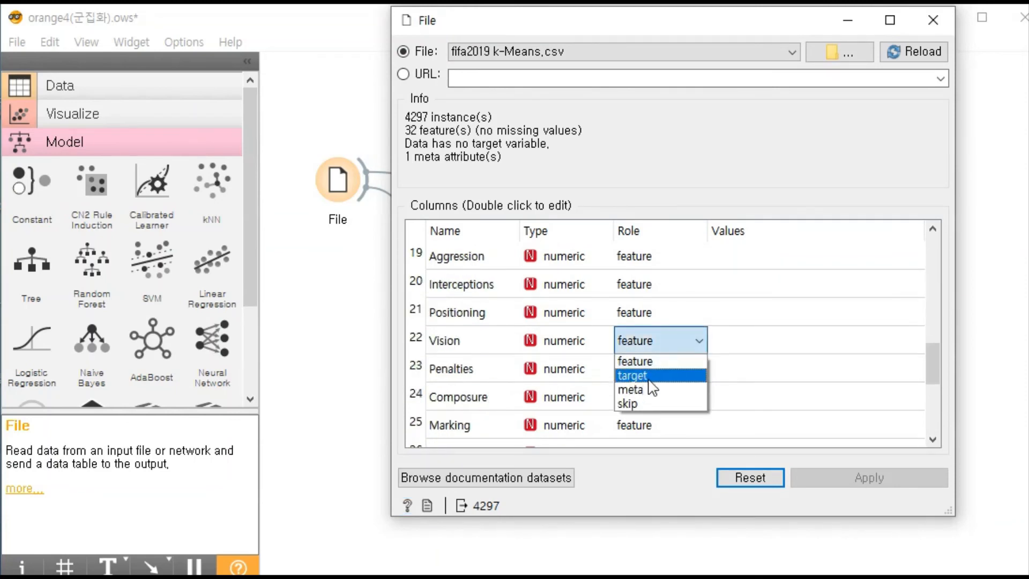
left_click(659, 340)
scroll(649, 368, "down", 3)
scroll(647, 343, "up", 5)
scroll(647, 321, "down", 5)
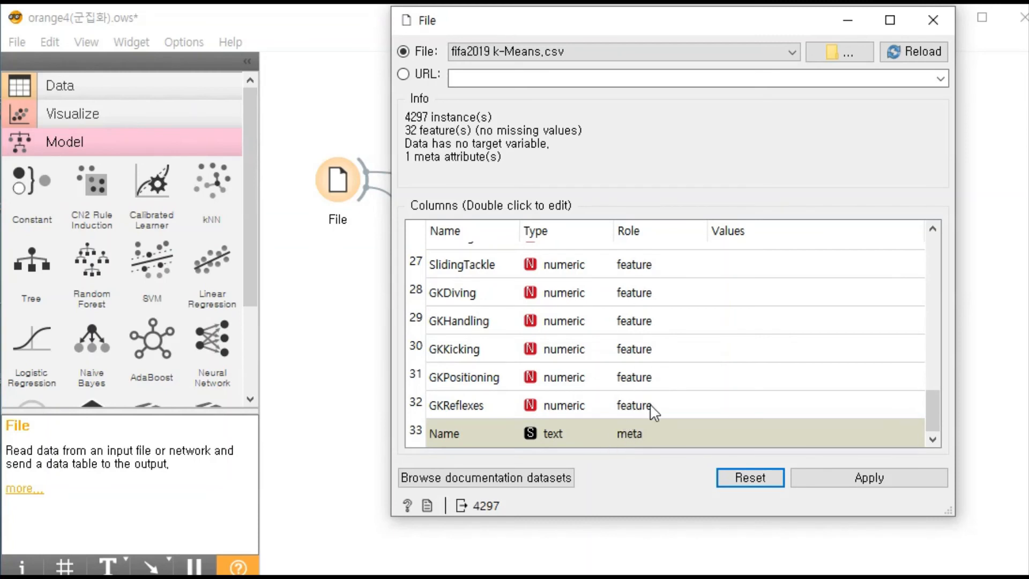
left_click(845, 478)
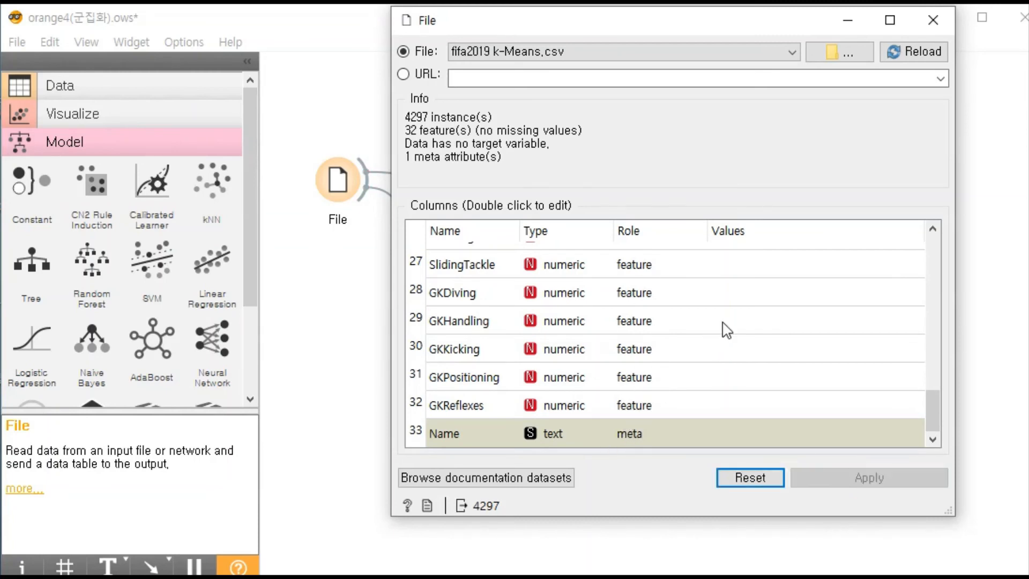
left_click(933, 20)
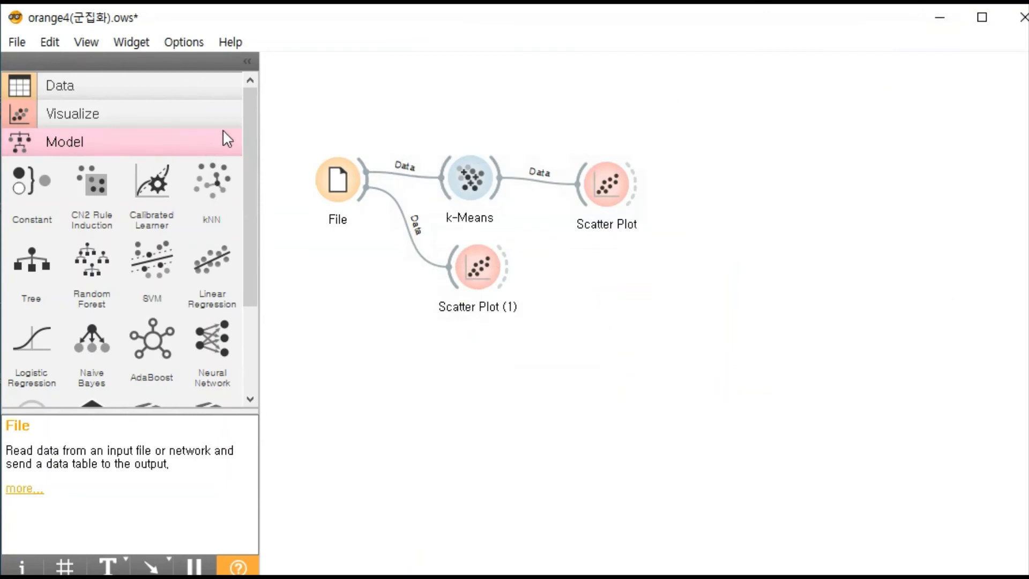
- Browse the Evaluate, Unsupervised and Visualize widget categories to locate the k-Means and Scatter Plot widgets
scroll(252, 113, "down", 3)
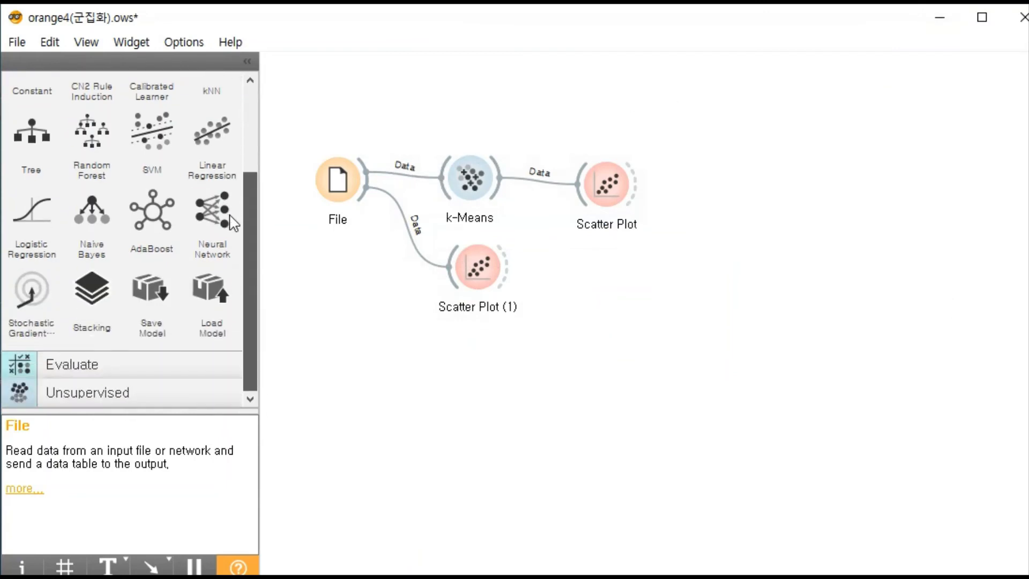
left_click(86, 367)
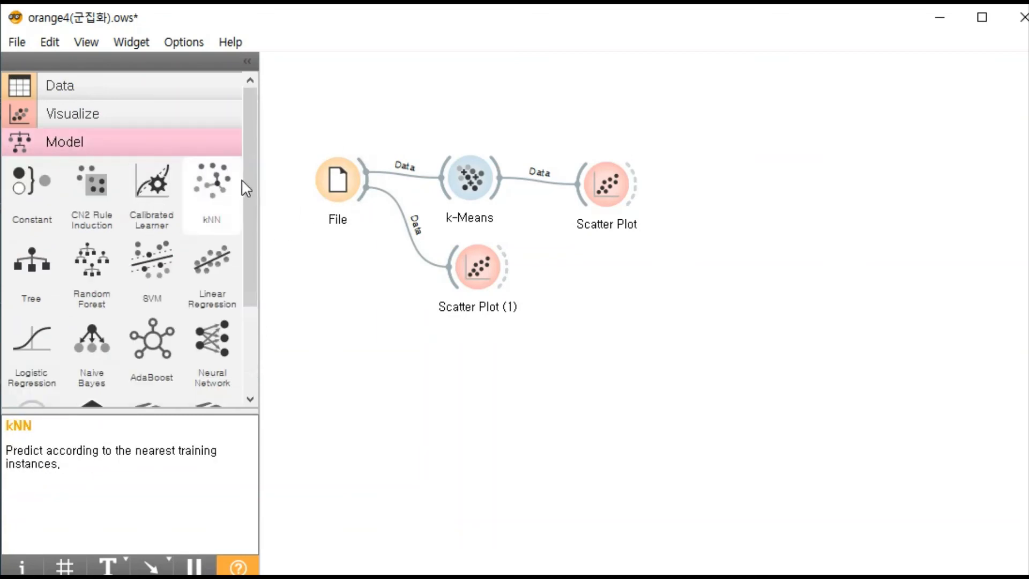
left_click_drag(250, 182, 257, 241)
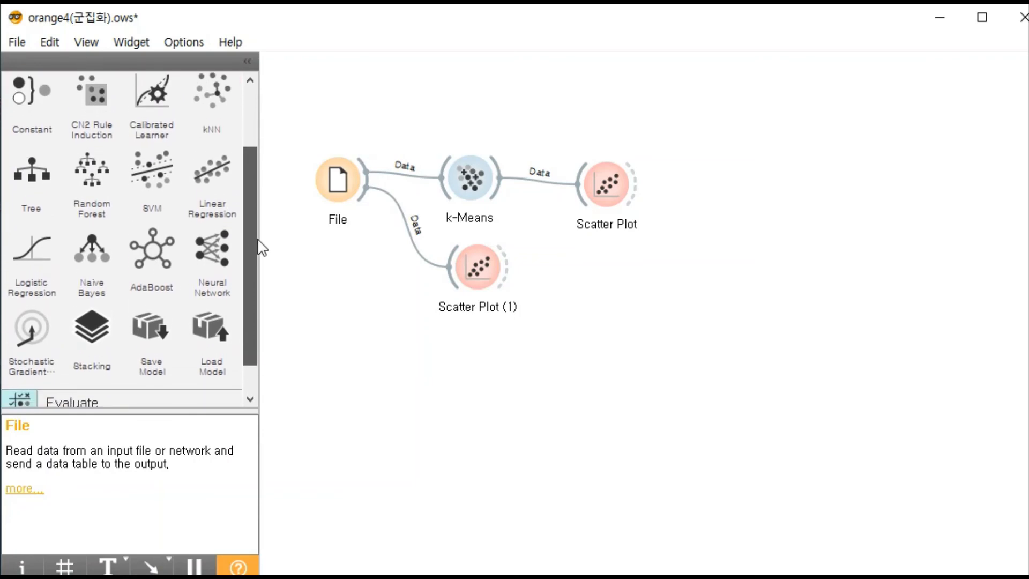
left_click(489, 202)
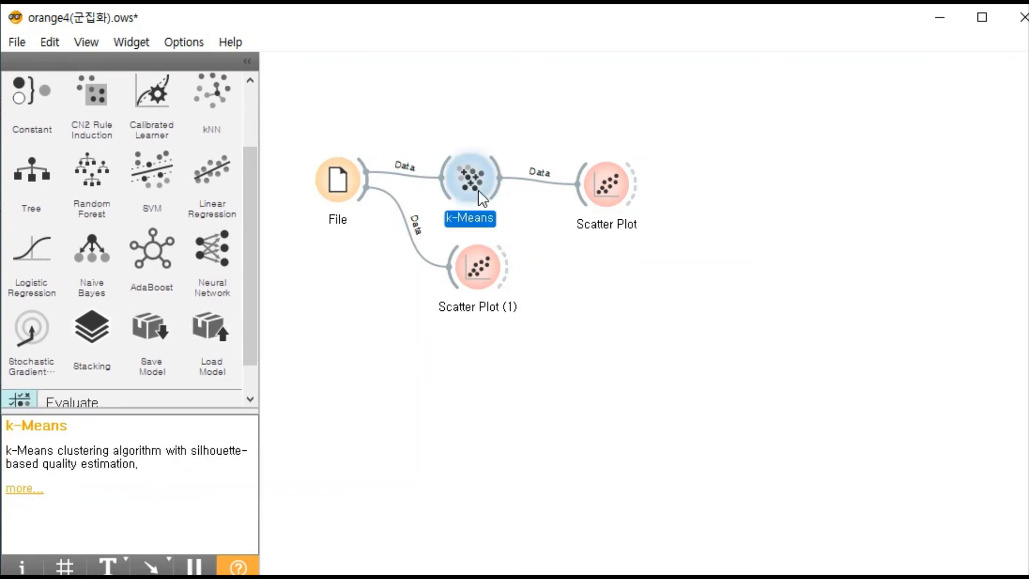
scroll(134, 321, "down", 1)
left_click(50, 364)
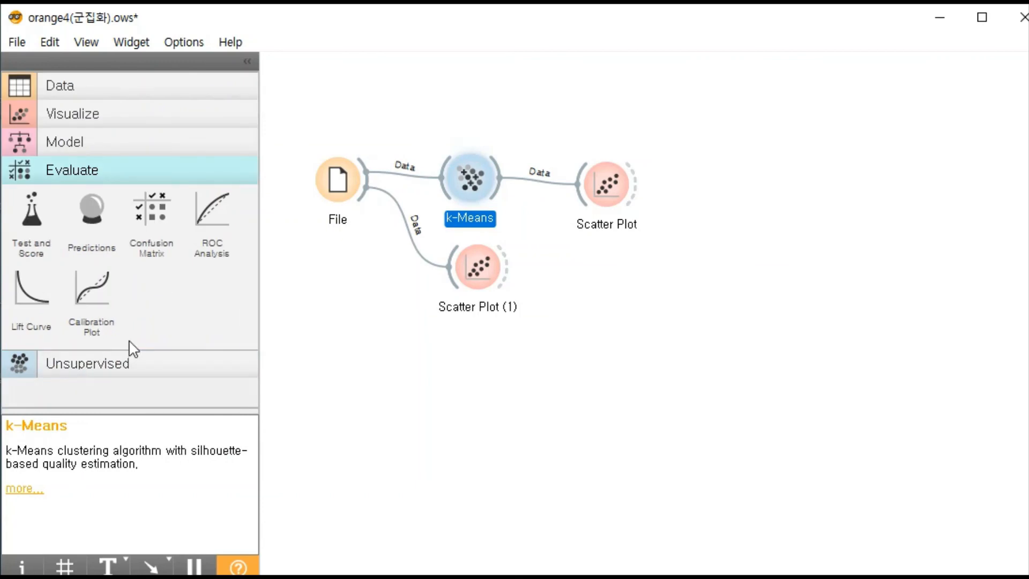
left_click(110, 368)
scroll(136, 369, "down", 2)
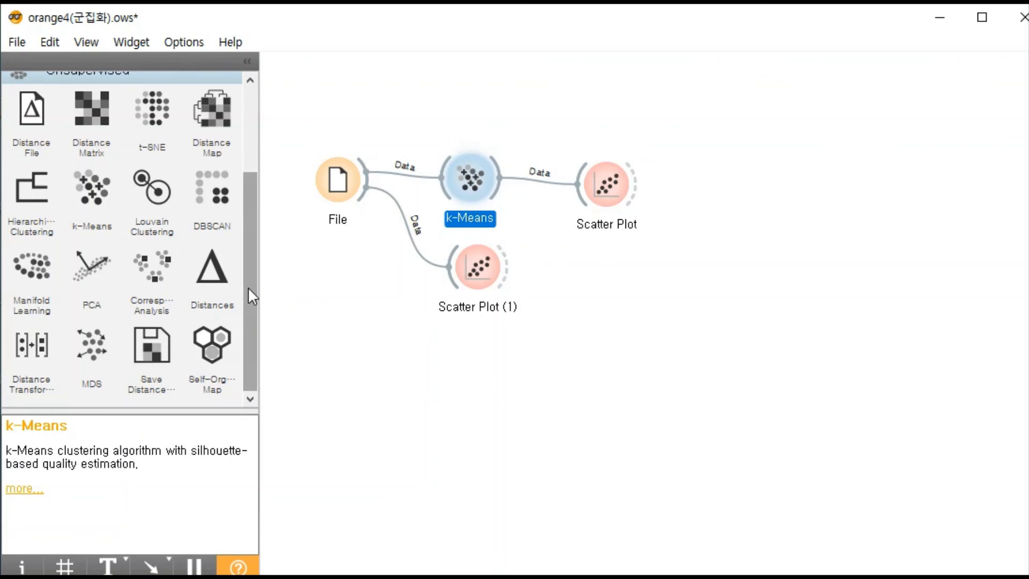
scroll(250, 284, "up", 3)
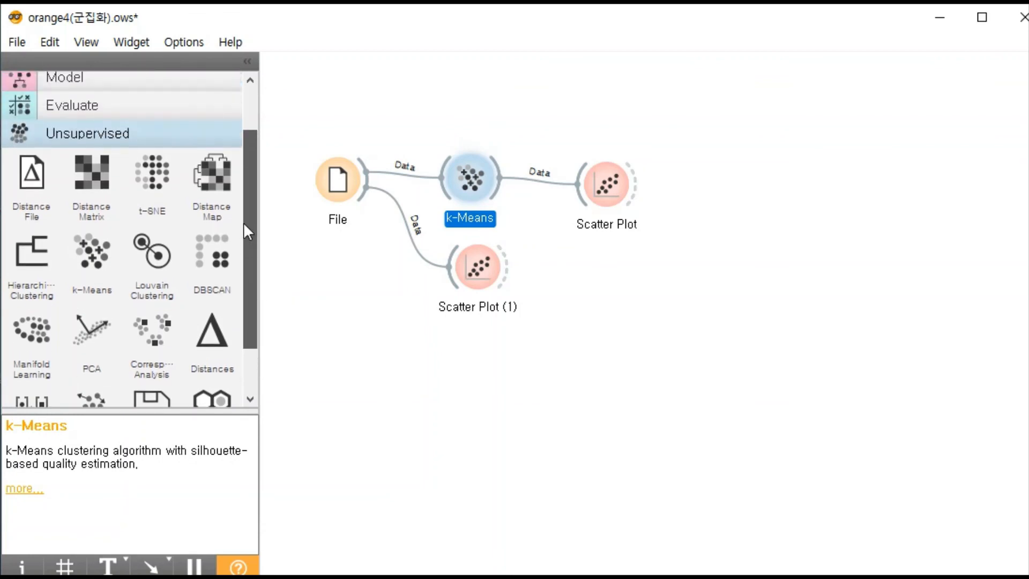
scroll(243, 222, "up", 2)
left_click(162, 111)
scroll(198, 172, "down", 5)
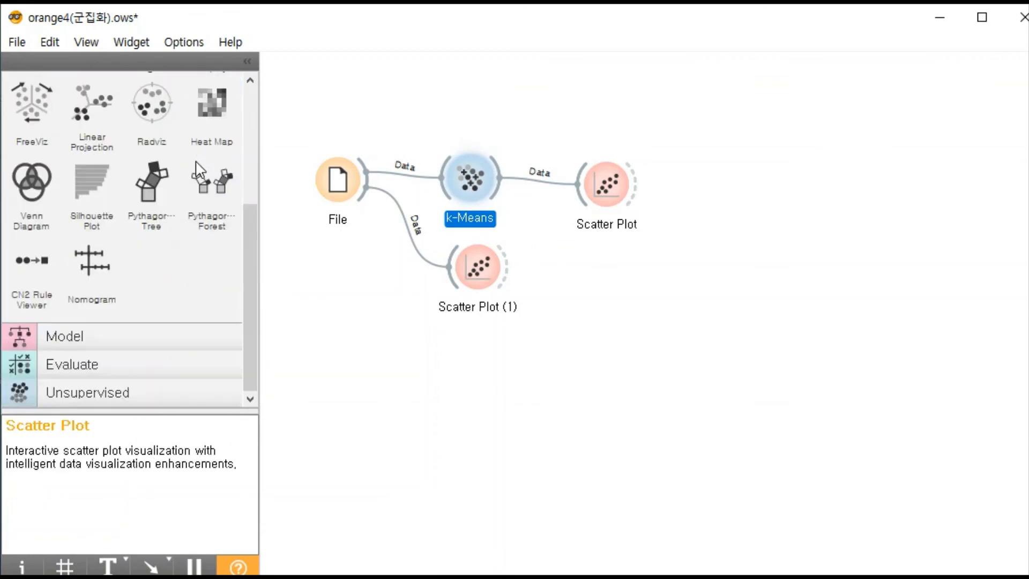
scroll(198, 171, "up", 5)
left_click(640, 292)
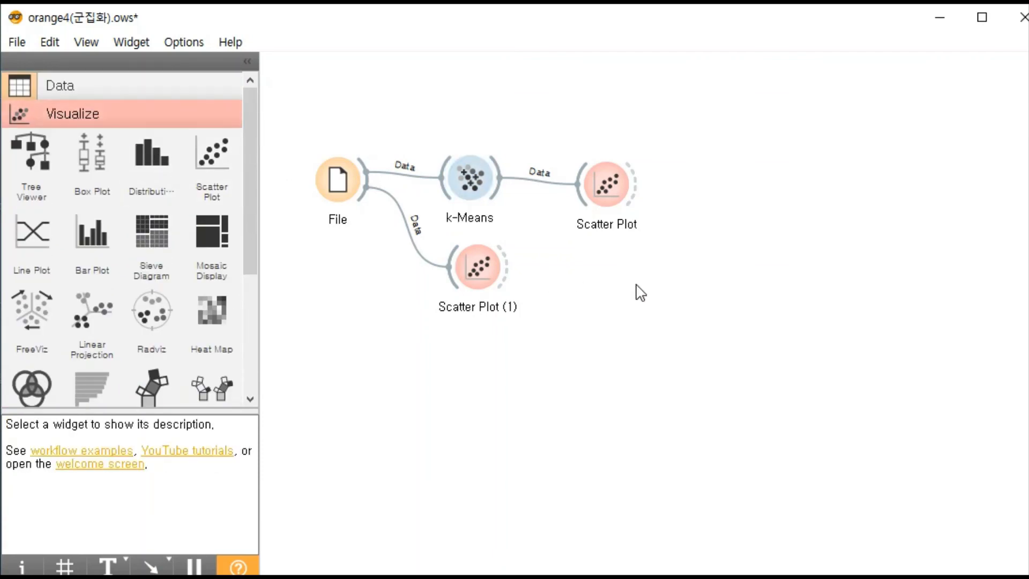
- Search for widgets matching "k" from an empty canvas area, and dismiss the search without adding one
right_click(639, 286)
left_click(576, 271)
right_click(582, 289)
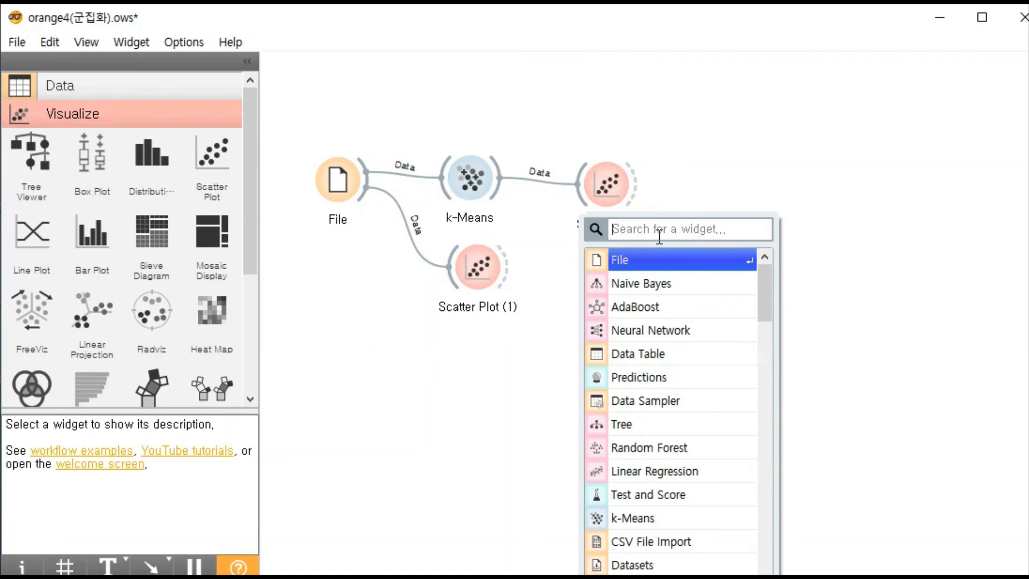
type("k")
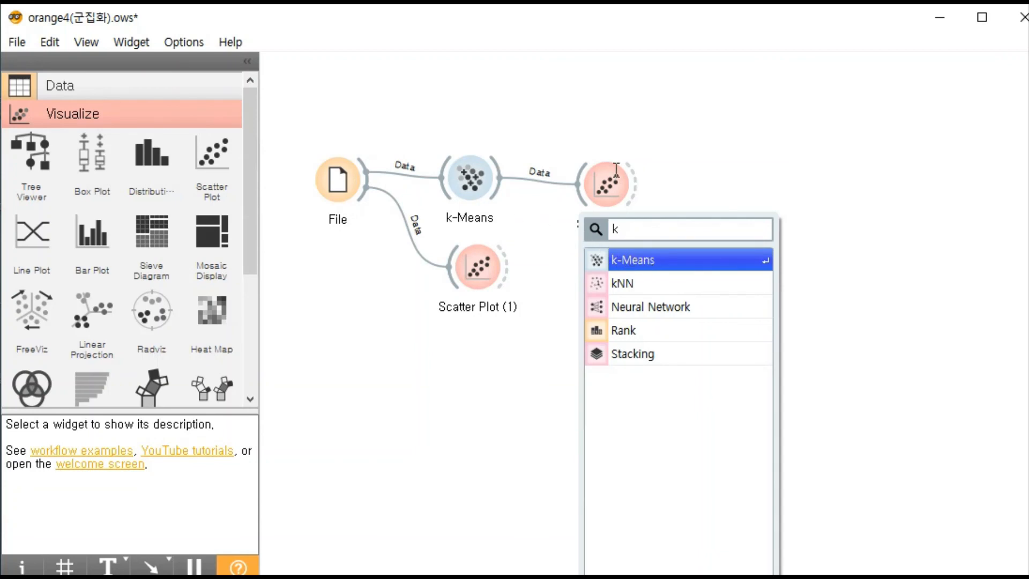
left_click(600, 135)
- Reposition the k-Means widget slightly higher, set it to a fixed number of 3 clusters, and close its settings
mouse_move(464, 170)
left_mouse_down()
mouse_move(470, 175)
mouse_move(481, 159)
left_mouse_up()
double_click(481, 160)
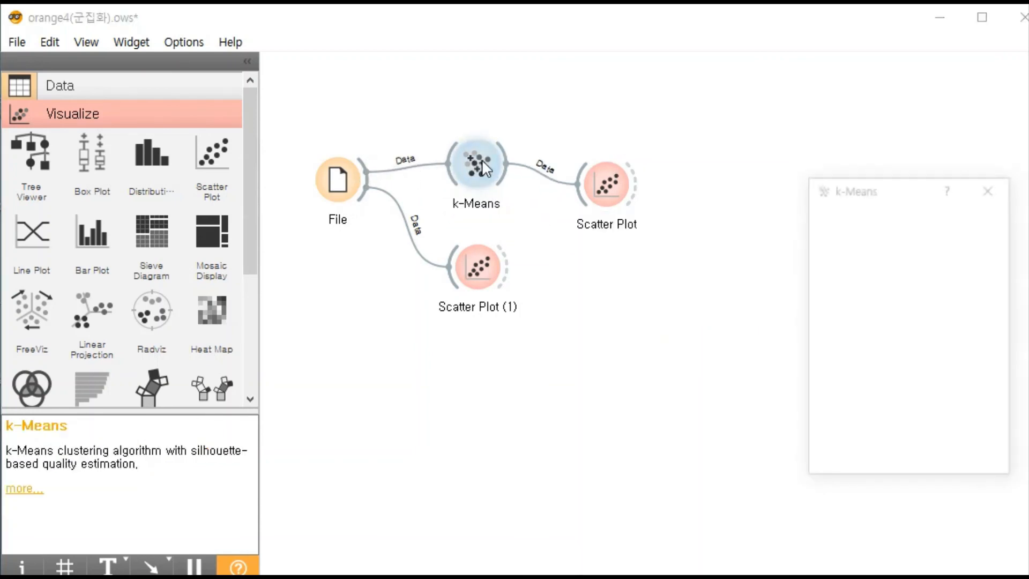
left_click_drag(876, 189, 645, 122)
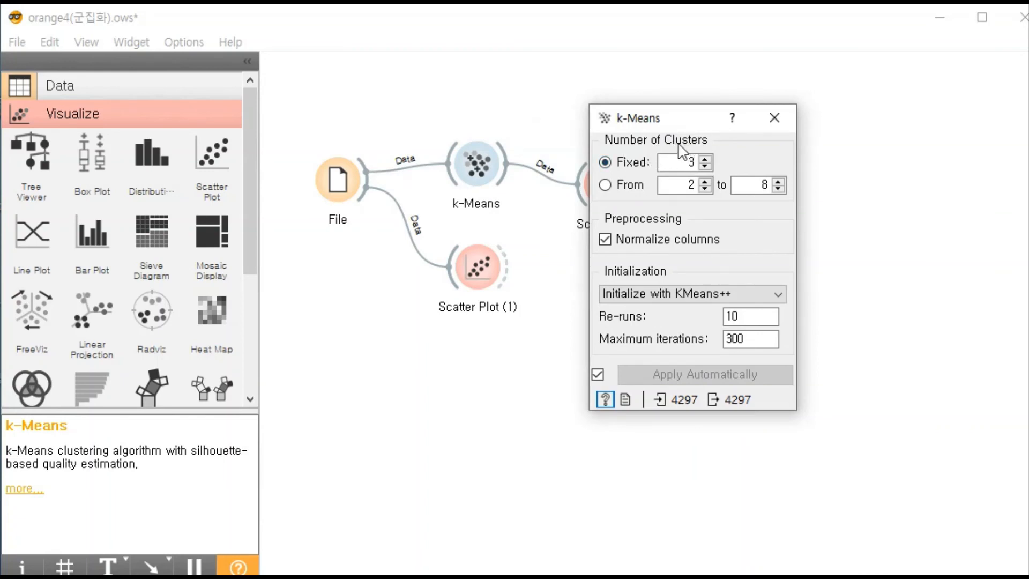
type("3")
left_click(774, 118)
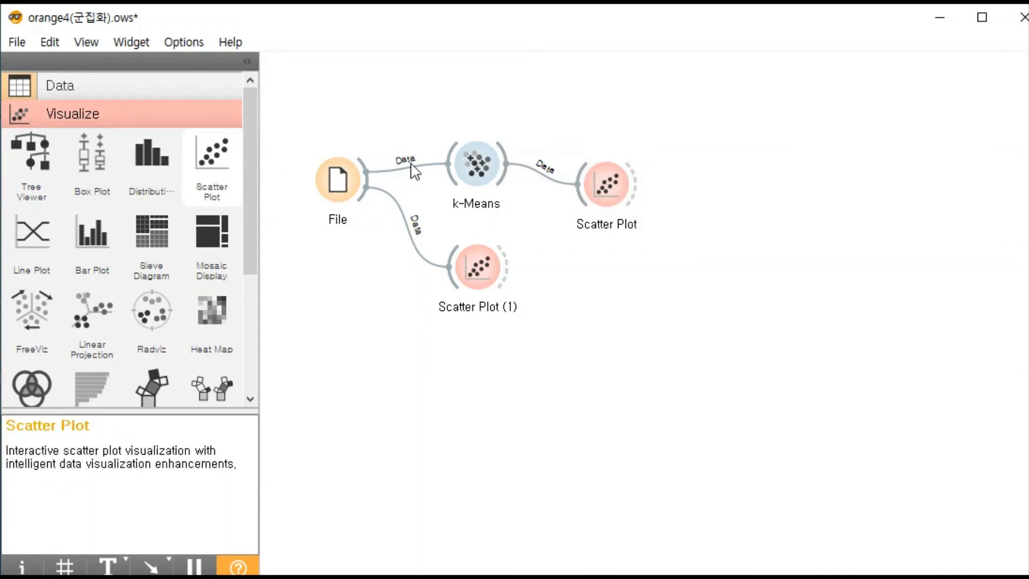
- Add another Scatter Plot widget below the one linked to k-Means, and remove it from the canvas
left_click(605, 187)
left_click(616, 265)
right_click(616, 268)
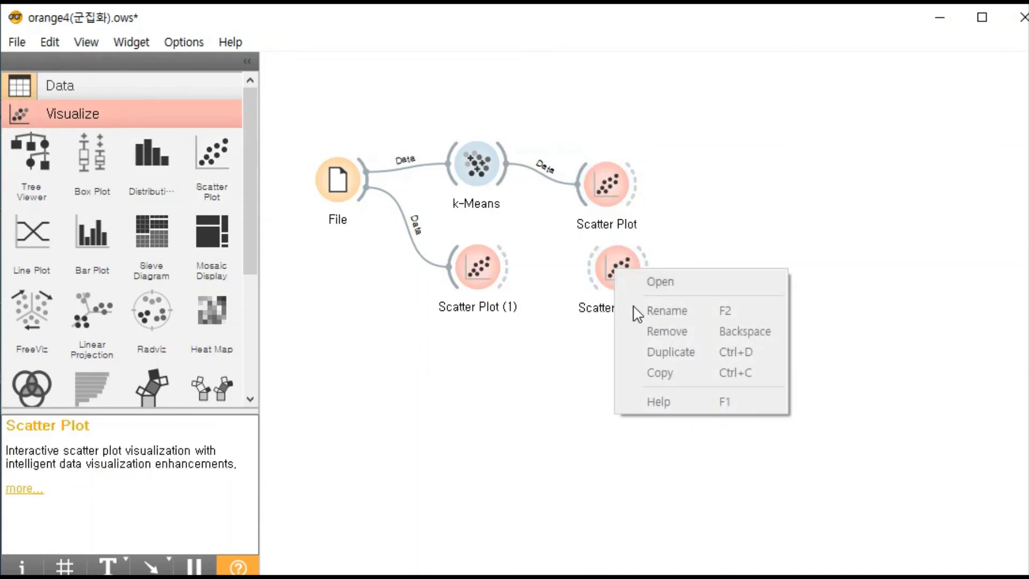
left_click(574, 333)
right_click(602, 281)
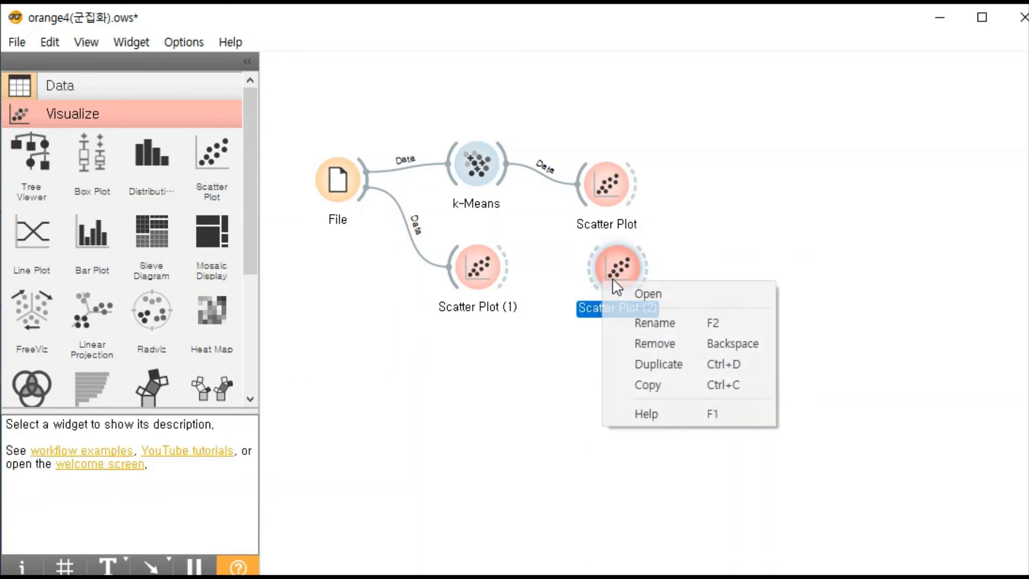
left_click(655, 345)
- Open the scatter plot linked to k-Means and set Color to (Same color) and Shape to (Same shape)
double_click(597, 178)
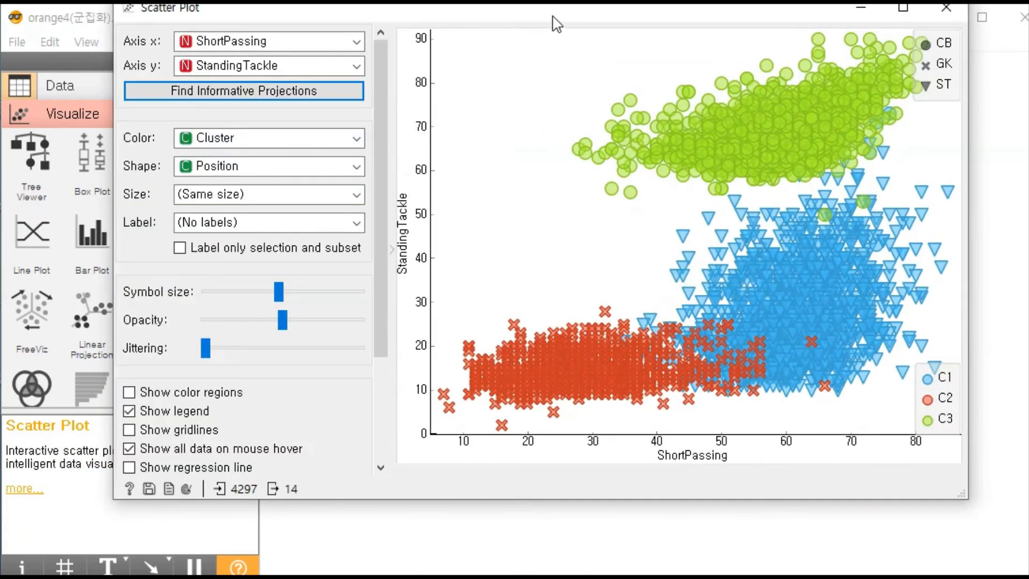
left_click_drag(552, 16, 555, 75)
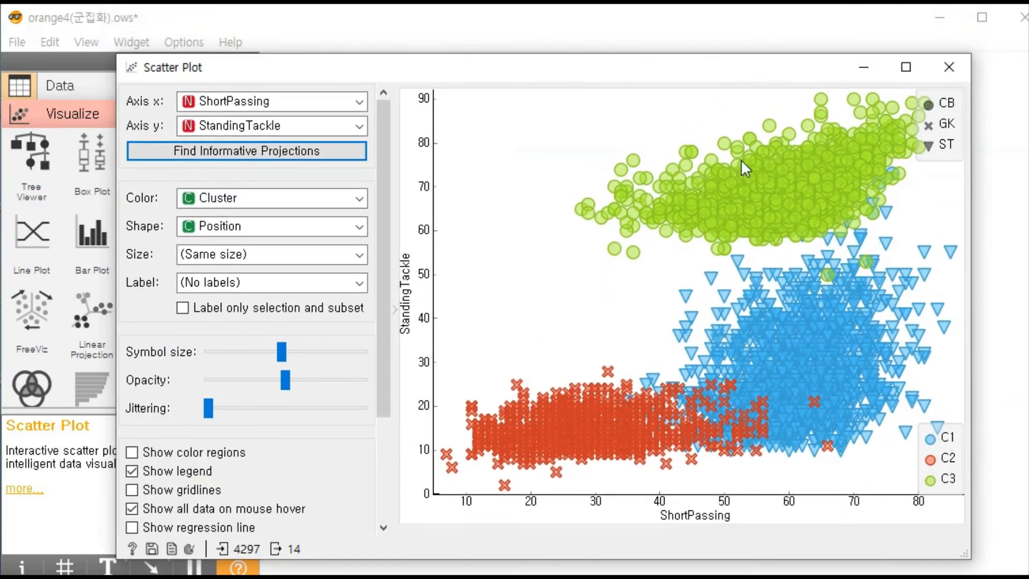
left_click(331, 208)
left_click(340, 202)
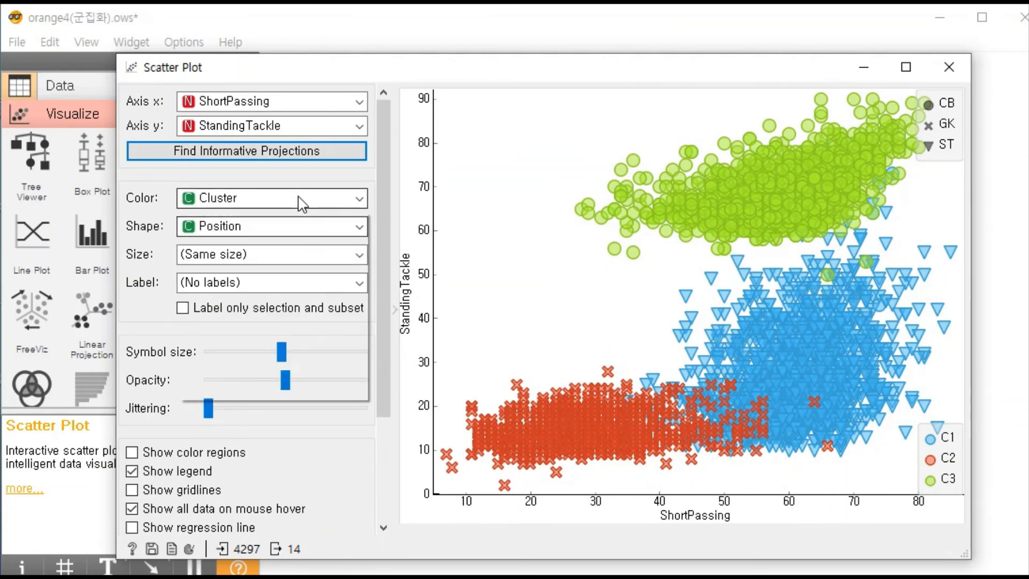
left_click(301, 202)
left_click(292, 227)
left_click(294, 226)
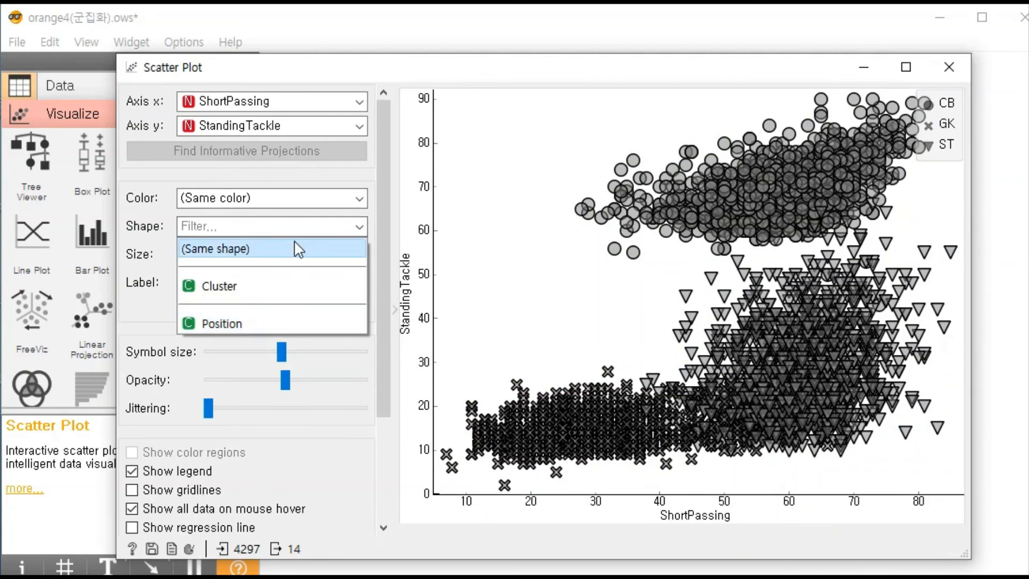
left_click(294, 248)
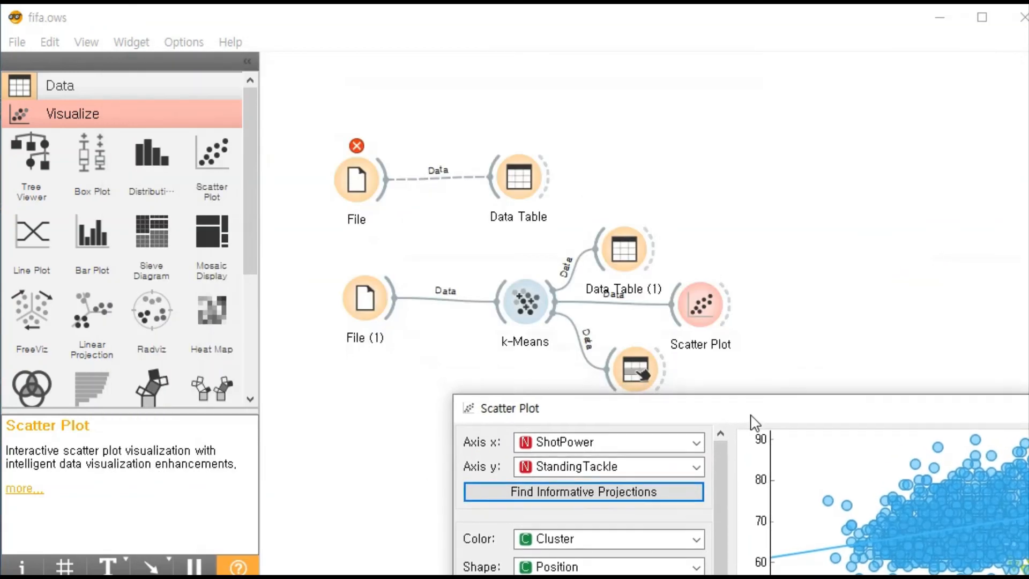
- Switch to the fifa.ows workflow, shift File (1) slightly away from k-Means, and bring the whole Scatter Plot window into view
left_click_drag(750, 420, 716, 476)
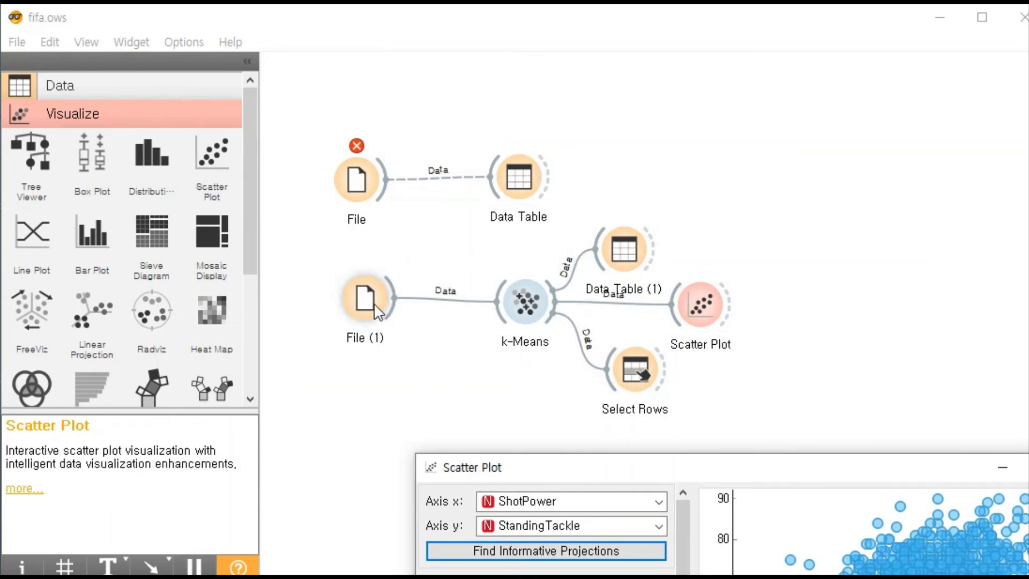
mouse_move(366, 305)
left_mouse_down()
mouse_move(345, 317)
mouse_move(348, 306)
left_mouse_up()
left_click(540, 316)
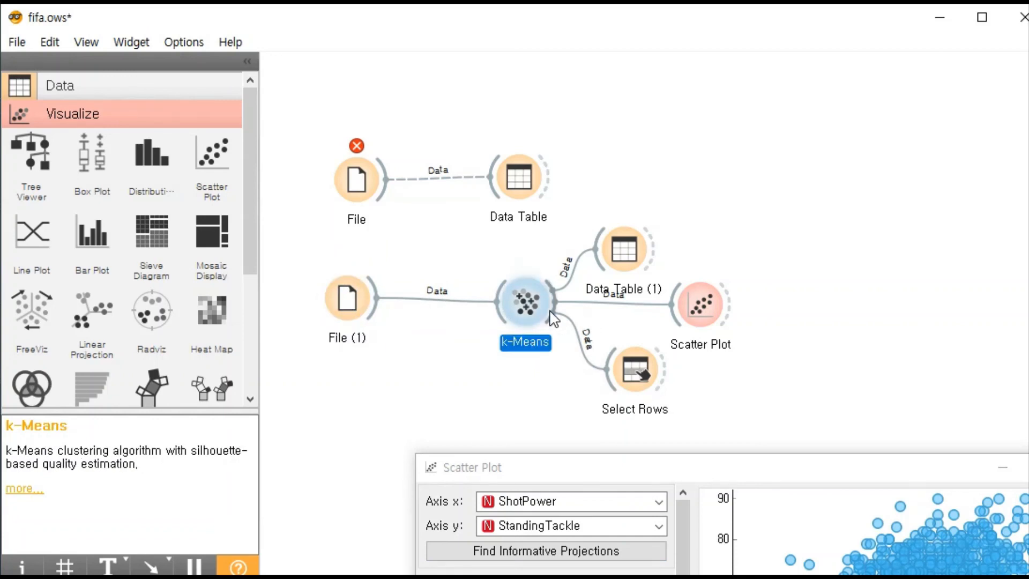
left_click(700, 306)
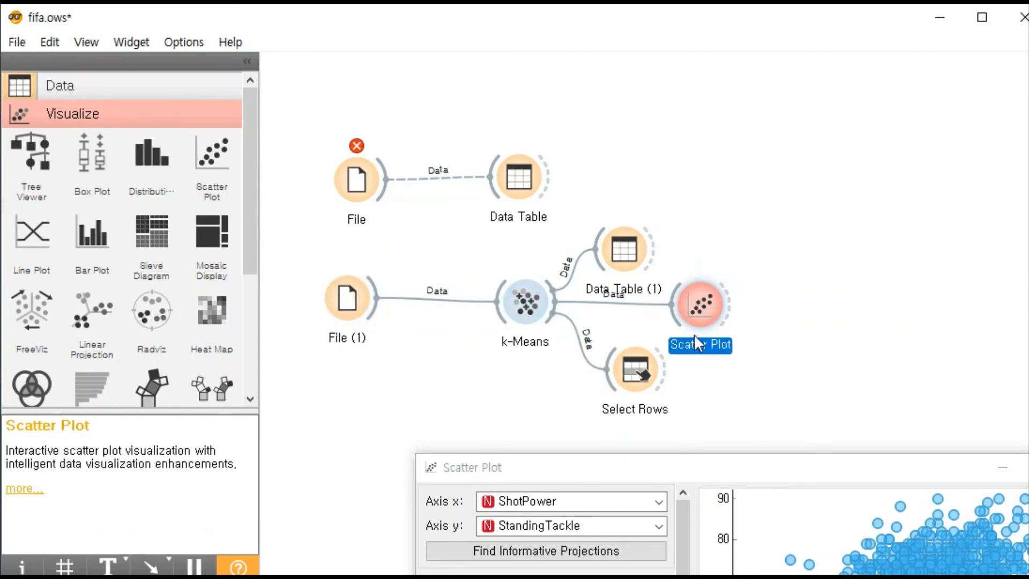
left_click_drag(684, 456, 539, 75)
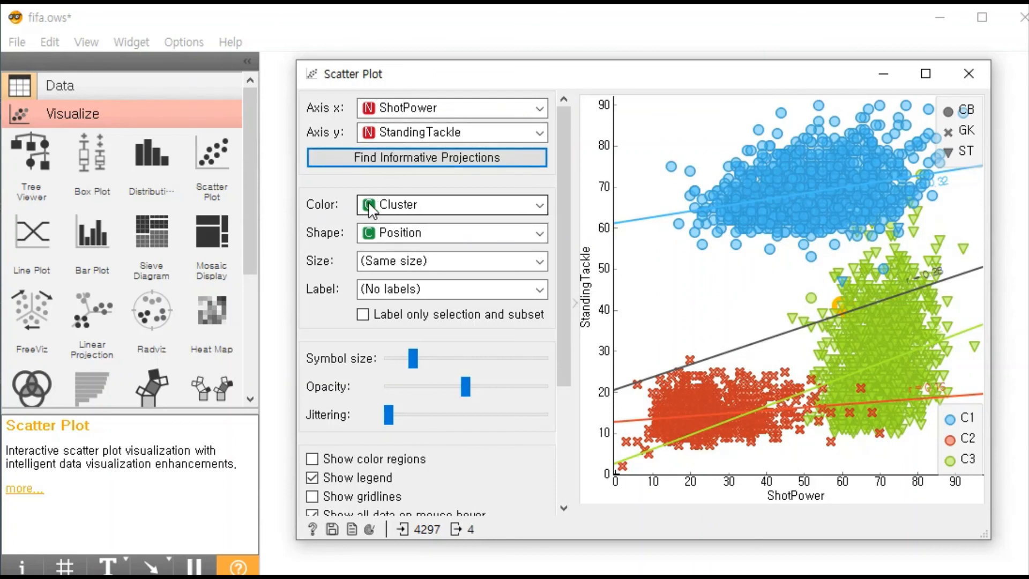
- Review the scatter plot's Color and Shape options, keeping Color on Cluster and Shape on Position
left_click(393, 211)
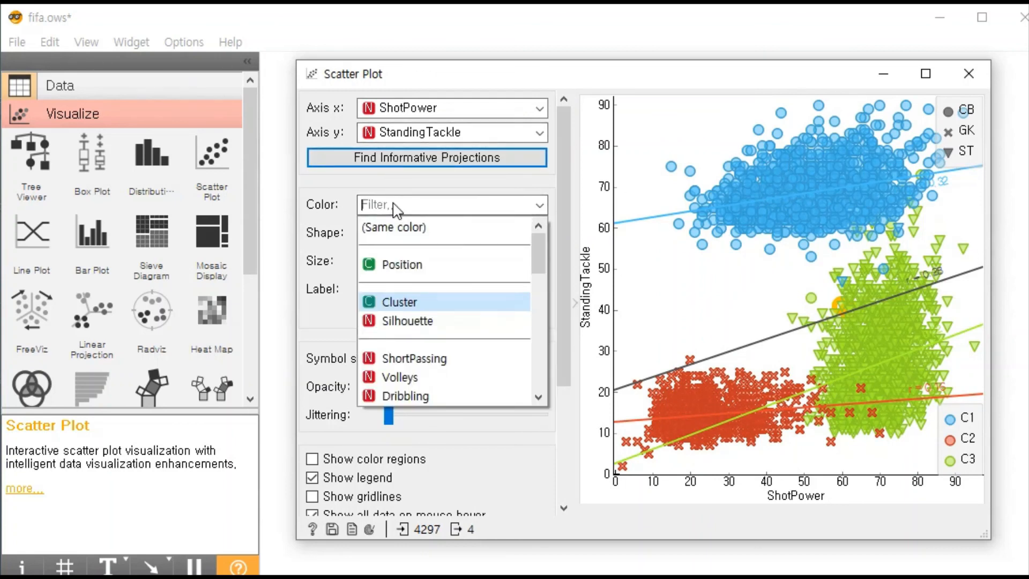
key("Escape")
left_click(400, 232)
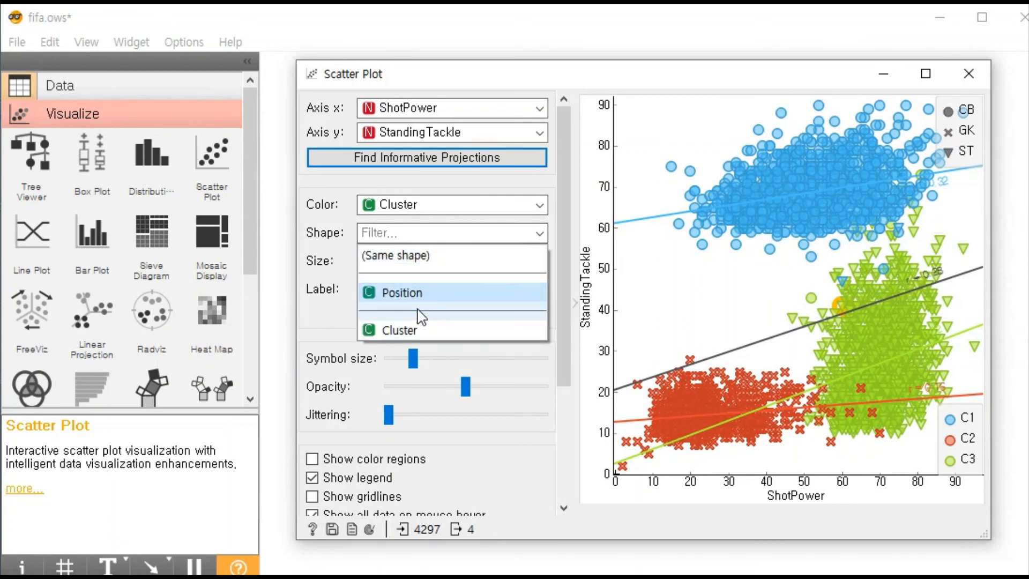
left_click(430, 298)
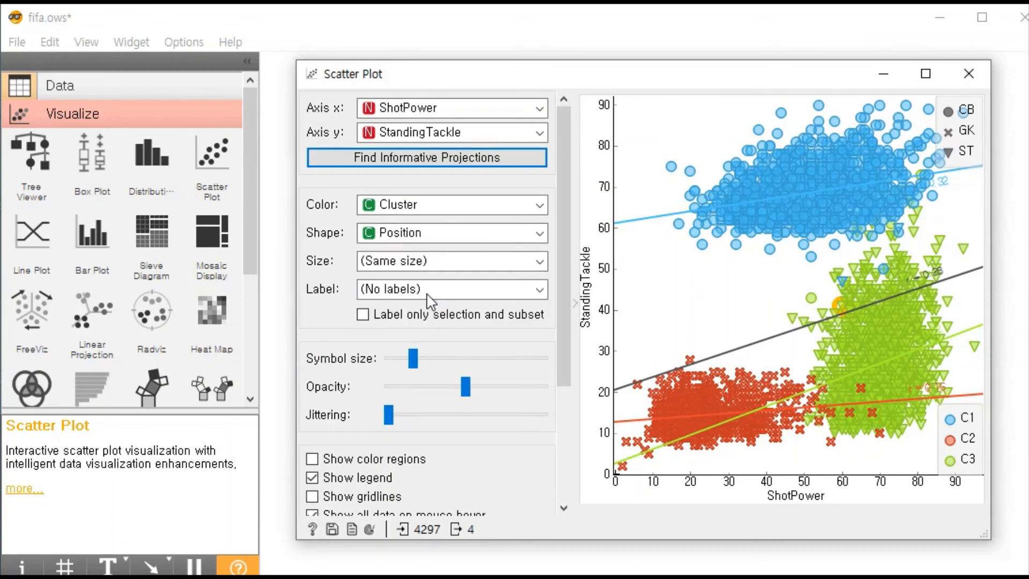
- Alternate the scatter plot's point shape between Cluster and Position twice to compare them, ending on Position
left_click(430, 232)
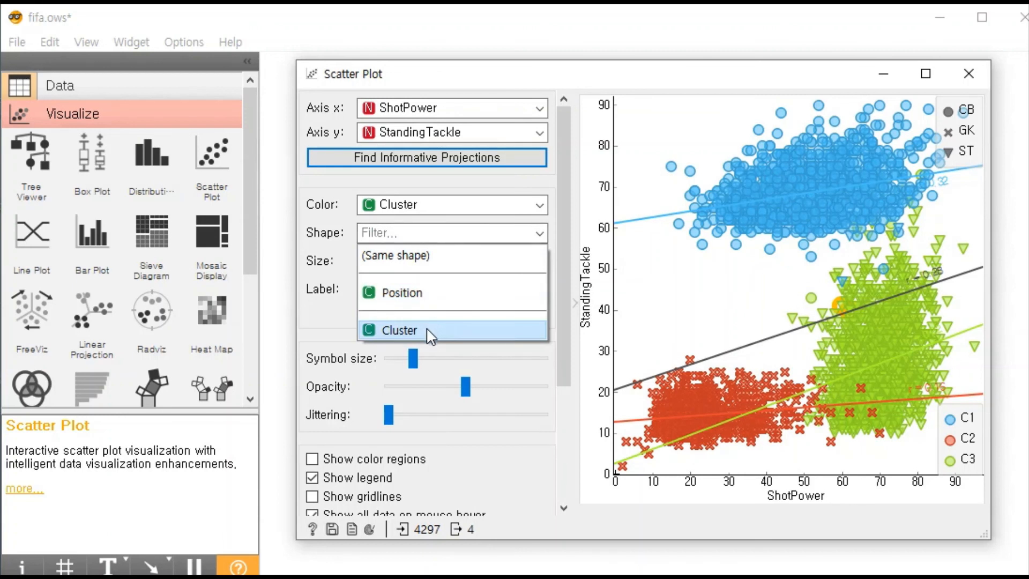
left_click(432, 331)
left_click(442, 235)
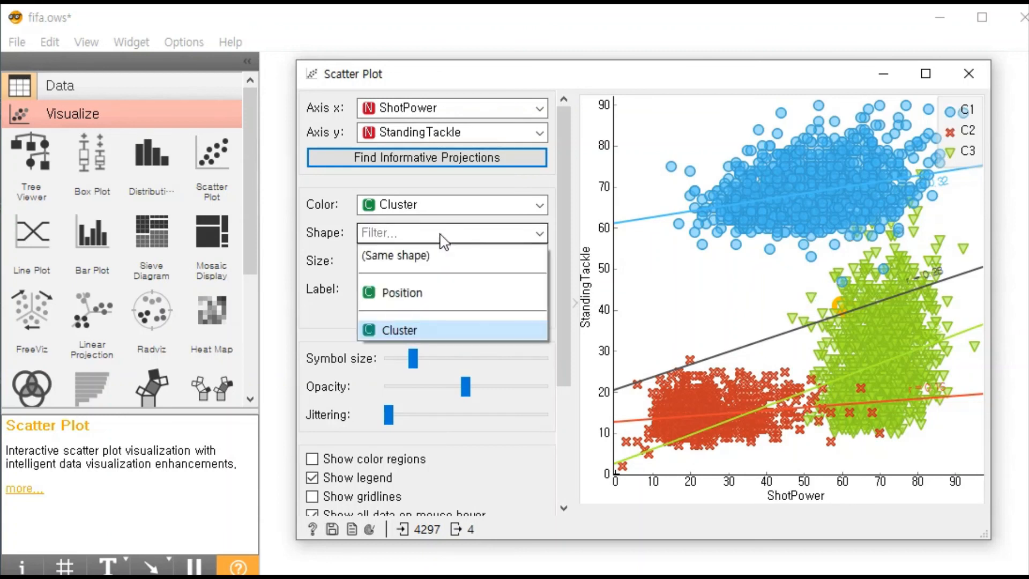
left_click(430, 295)
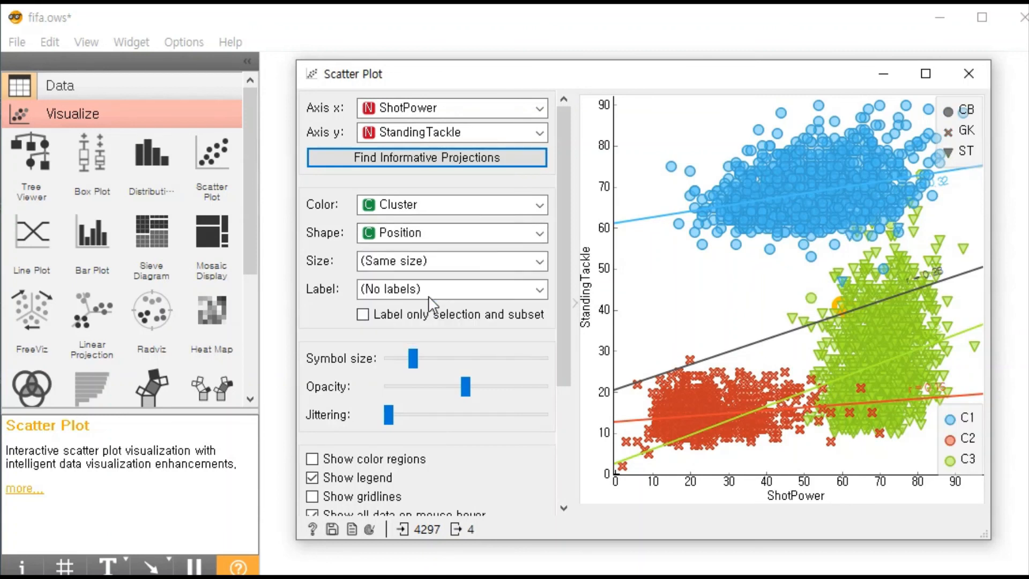
left_click(446, 240)
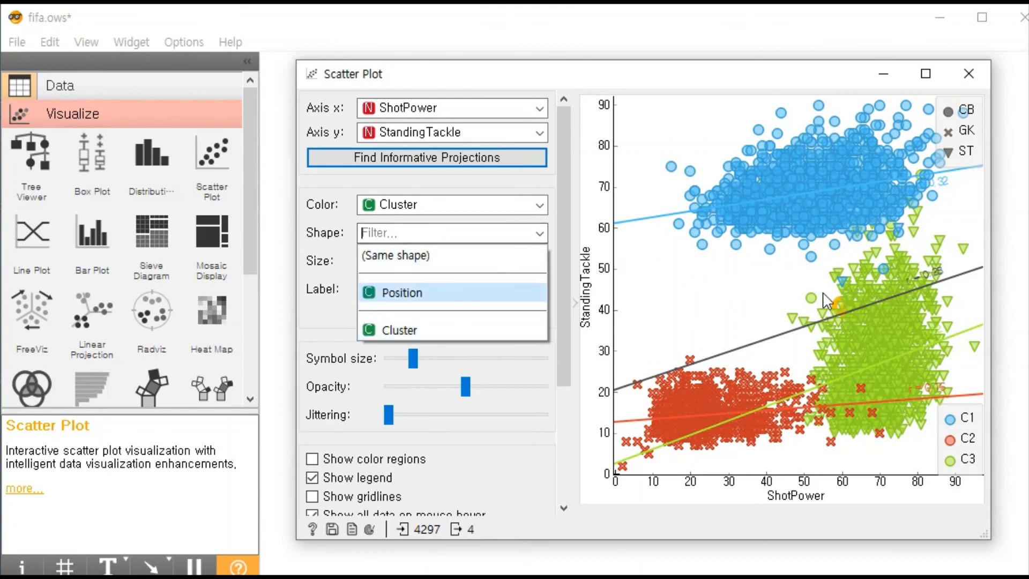
left_click(402, 328)
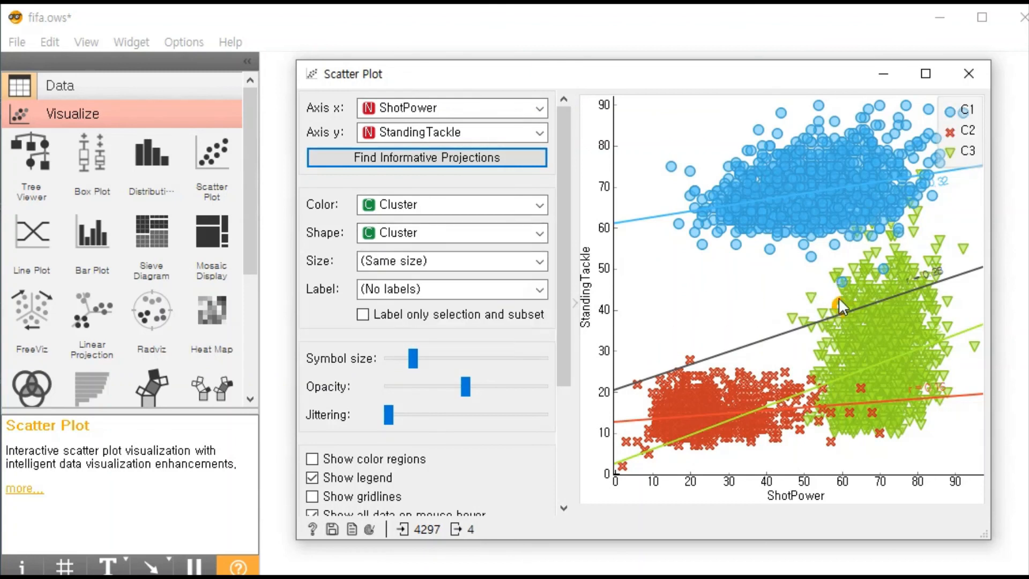
left_click(400, 234)
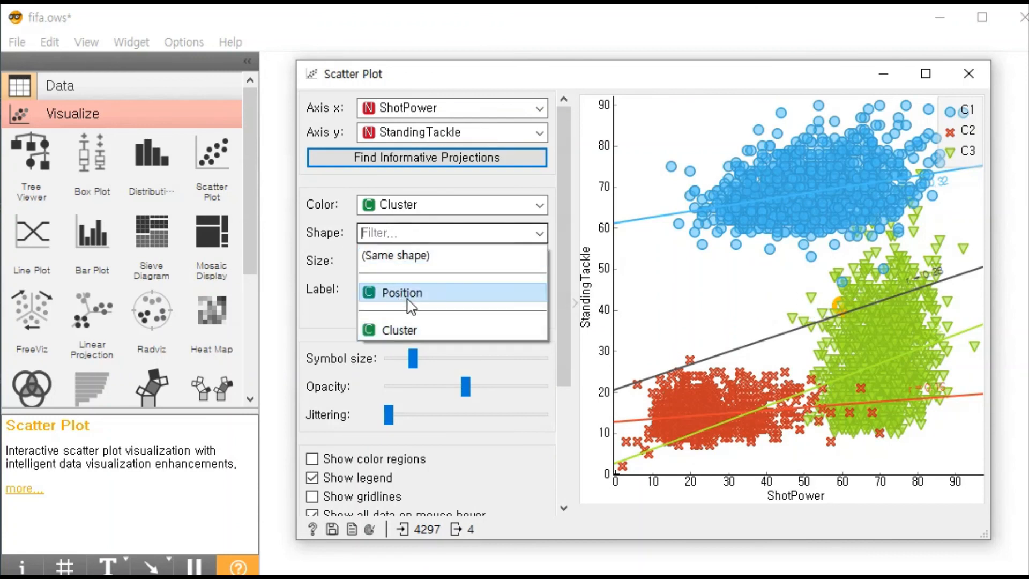
left_click(412, 296)
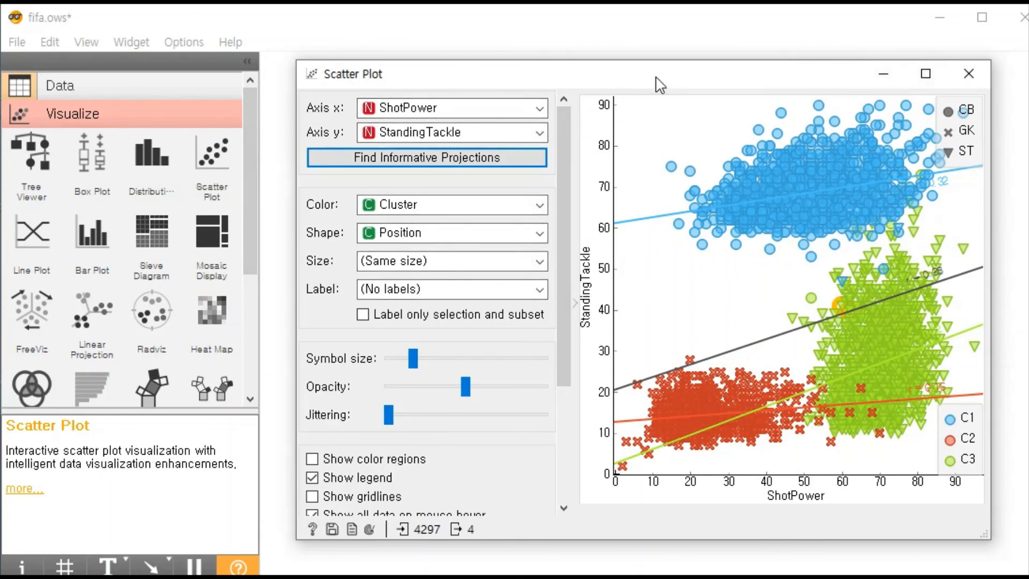
- Move the Scatter Plot window off the workflow, trace the chain from File (1) through k-Means to Scatter Plot, and close the plot
left_click_drag(658, 84, 682, 441)
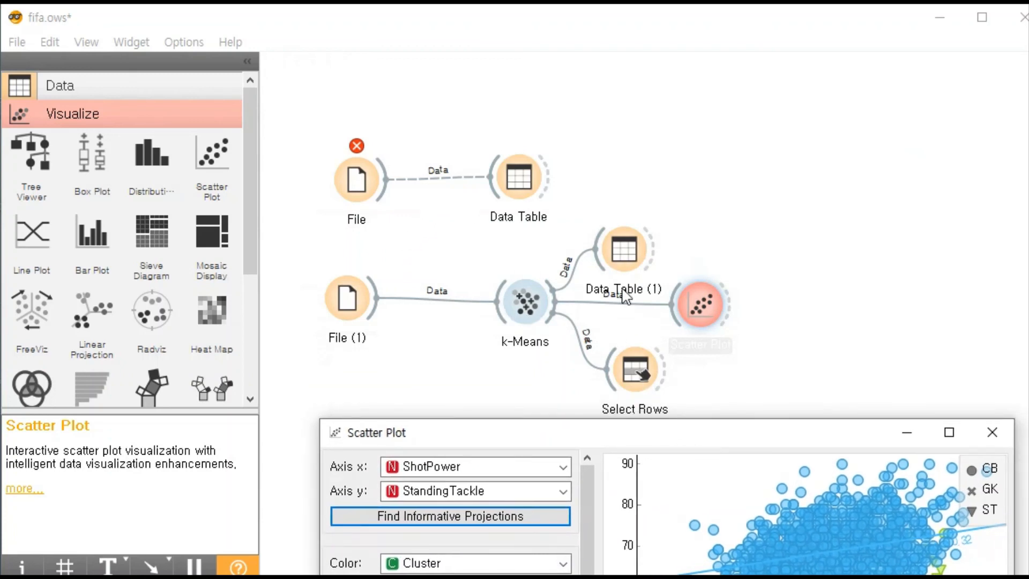
left_click_drag(321, 89, 559, 224)
left_click(346, 314)
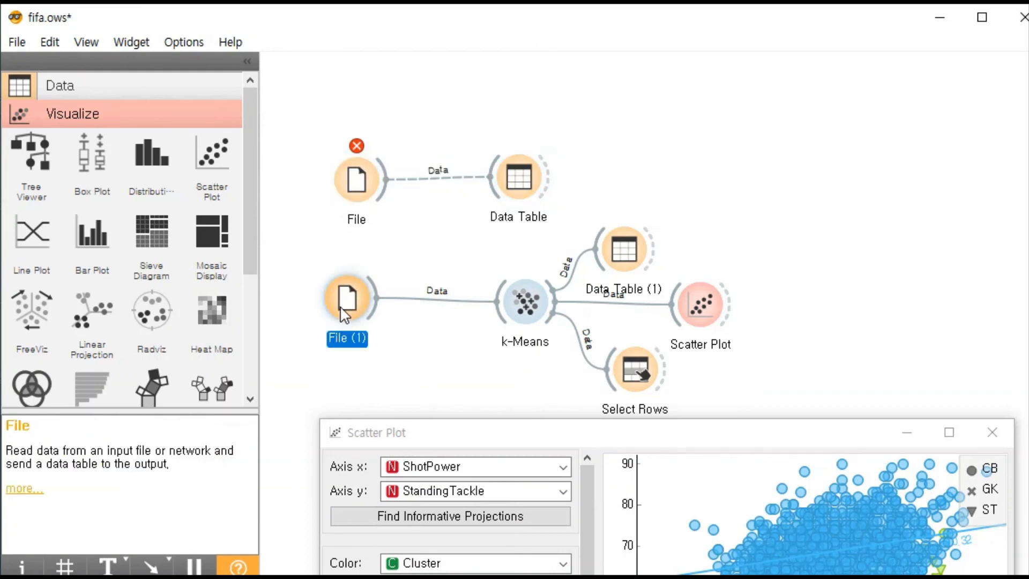
left_click(521, 310)
left_click(698, 306)
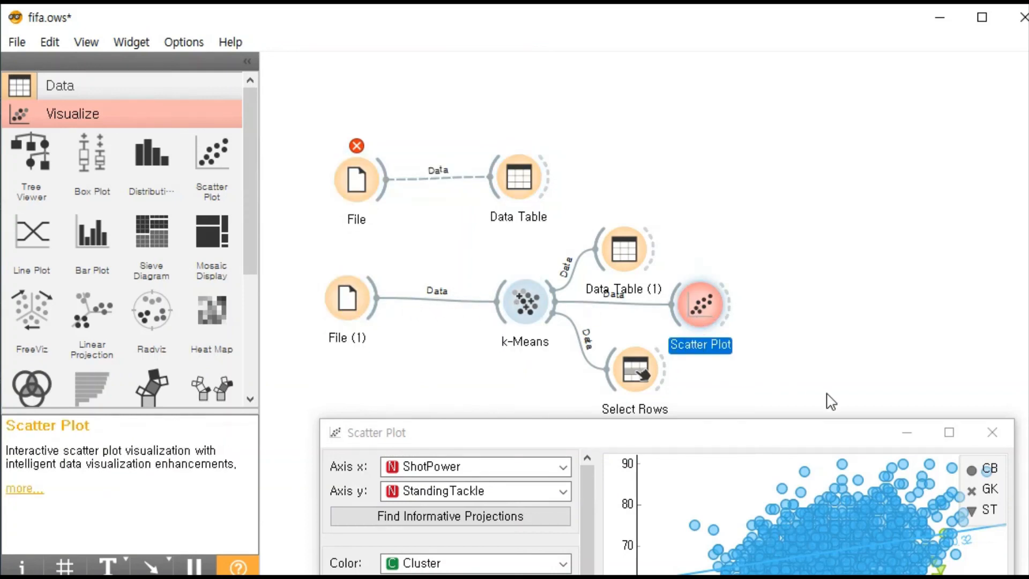
left_click(992, 431)
- Examine the cluster assigned to each player in Data Table (1), and close the table
left_click(621, 253)
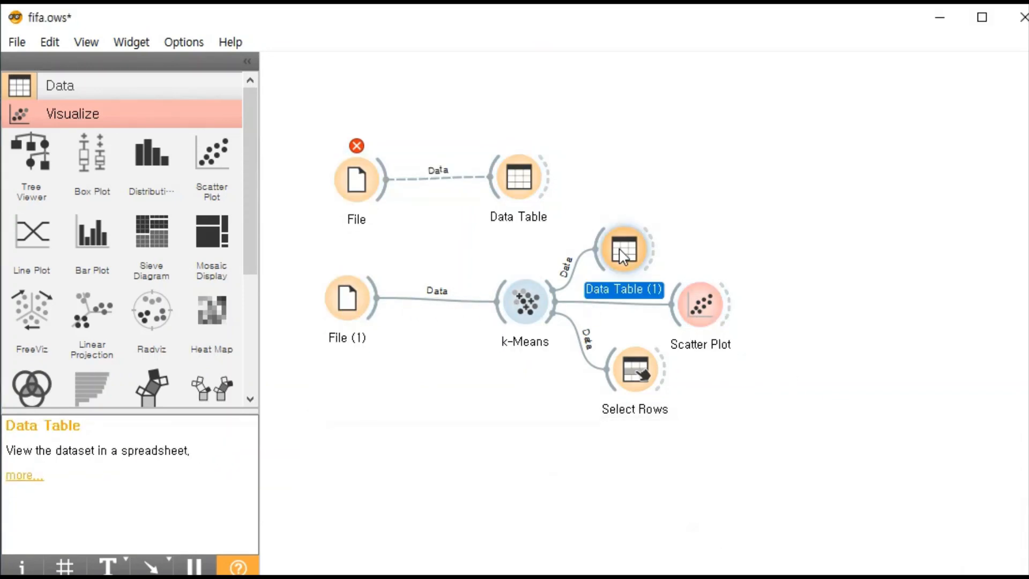
double_click(621, 252)
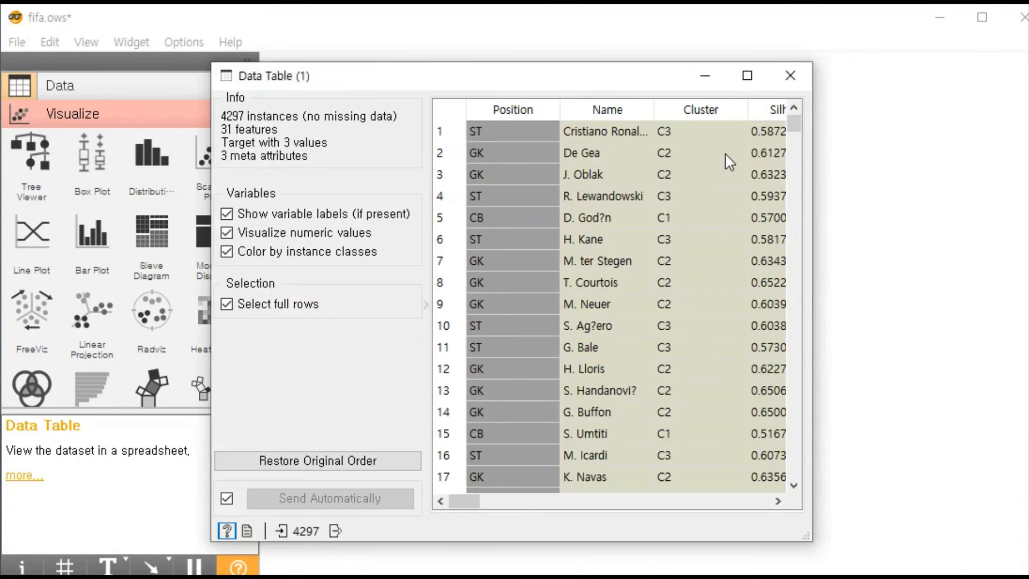
mouse_move(795, 130)
left_mouse_down()
mouse_move(804, 485)
mouse_move(799, 116)
left_mouse_up()
left_click(789, 75)
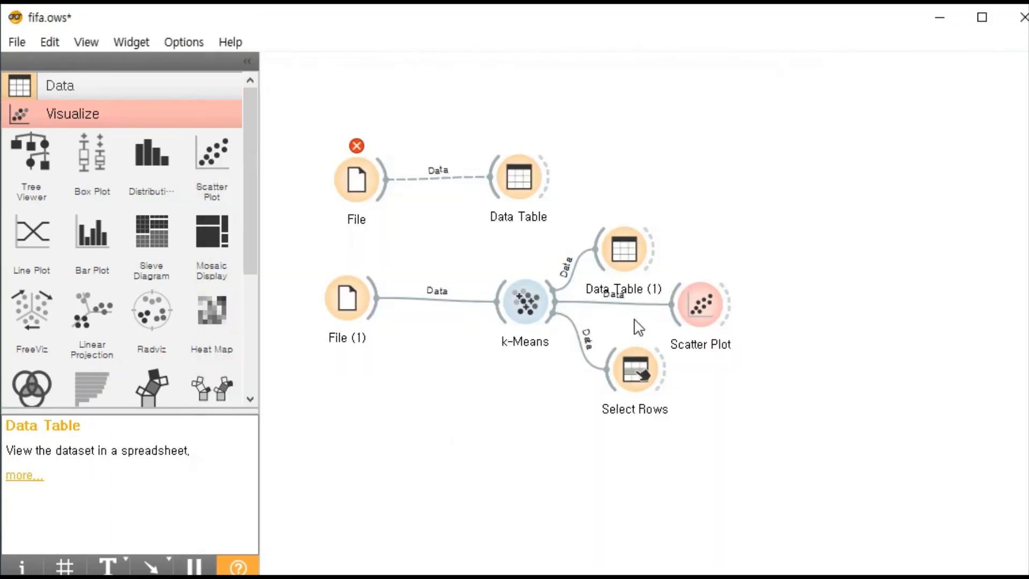
- Remove the Position condition from the Select Rows widget, check its empty condition list again, and close it
left_click(641, 382)
double_click(640, 382)
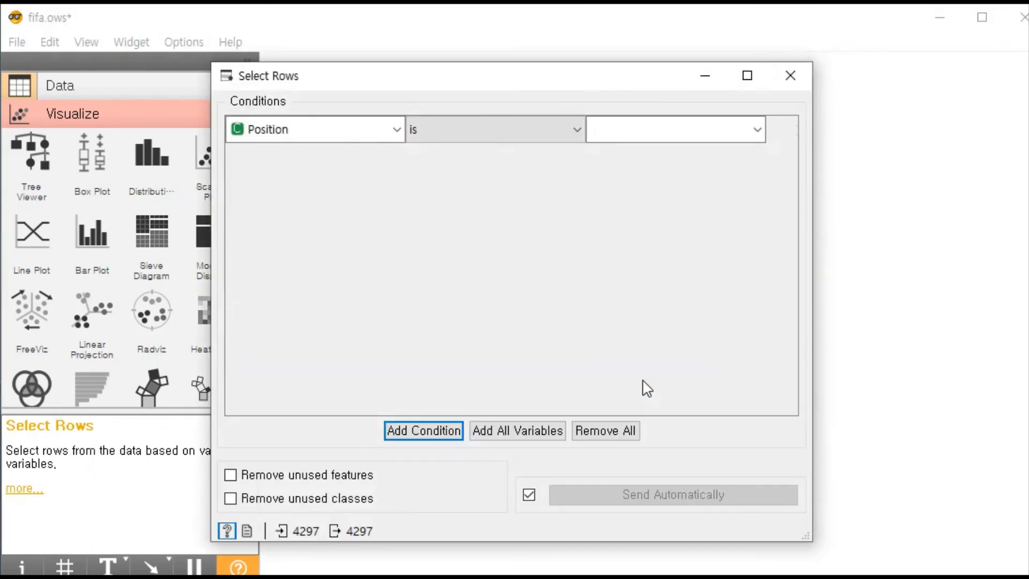
left_click(759, 131)
left_click(761, 131)
left_click(777, 129)
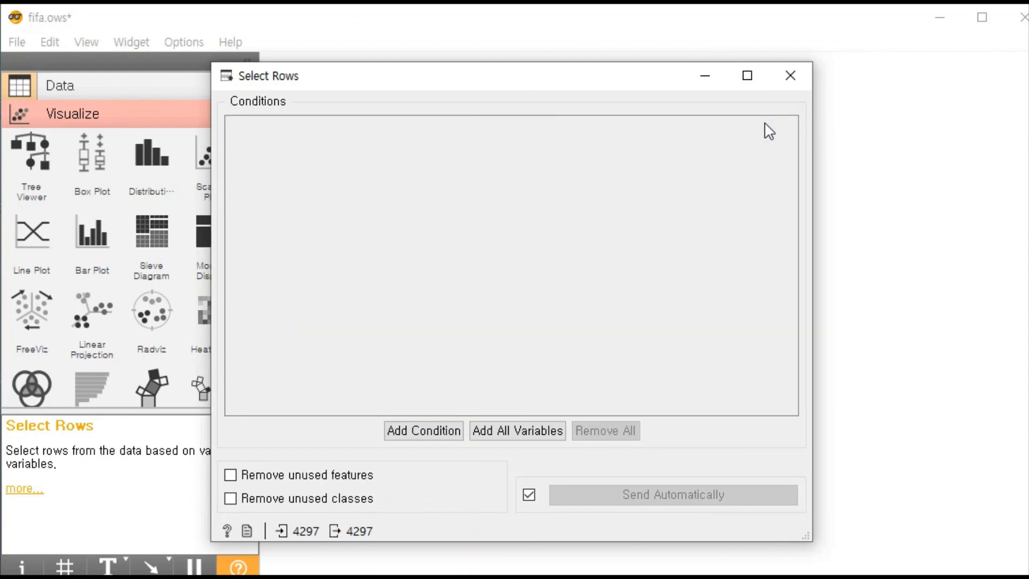
left_click(789, 75)
double_click(632, 369)
left_click(789, 75)
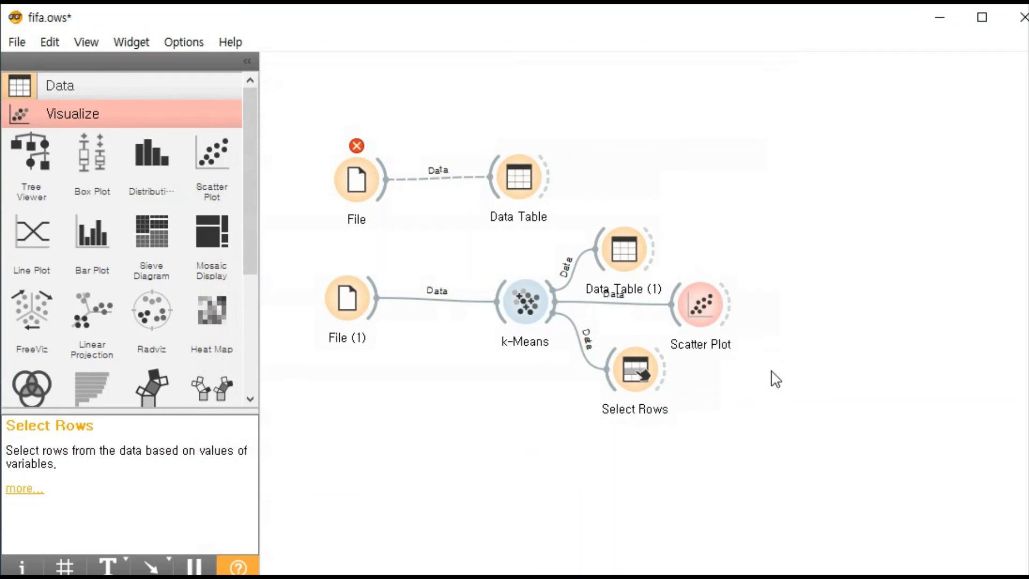